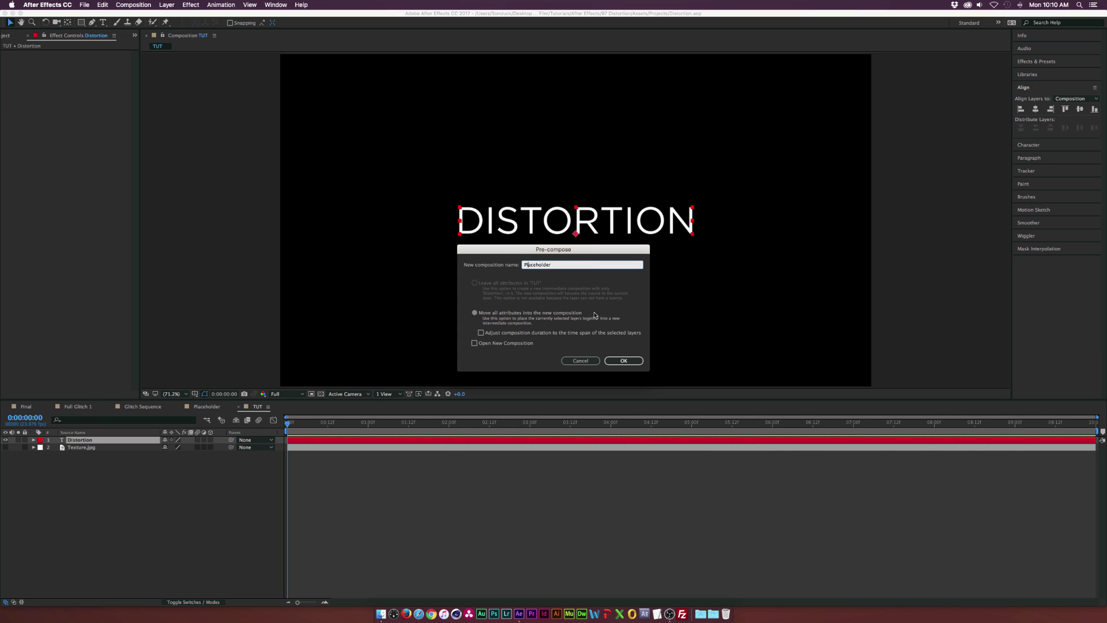
- Pre-compose the DISTORTION text layer as Placeholder with all attributes moved, check its contents, and return to the TUT composition
click(622, 359)
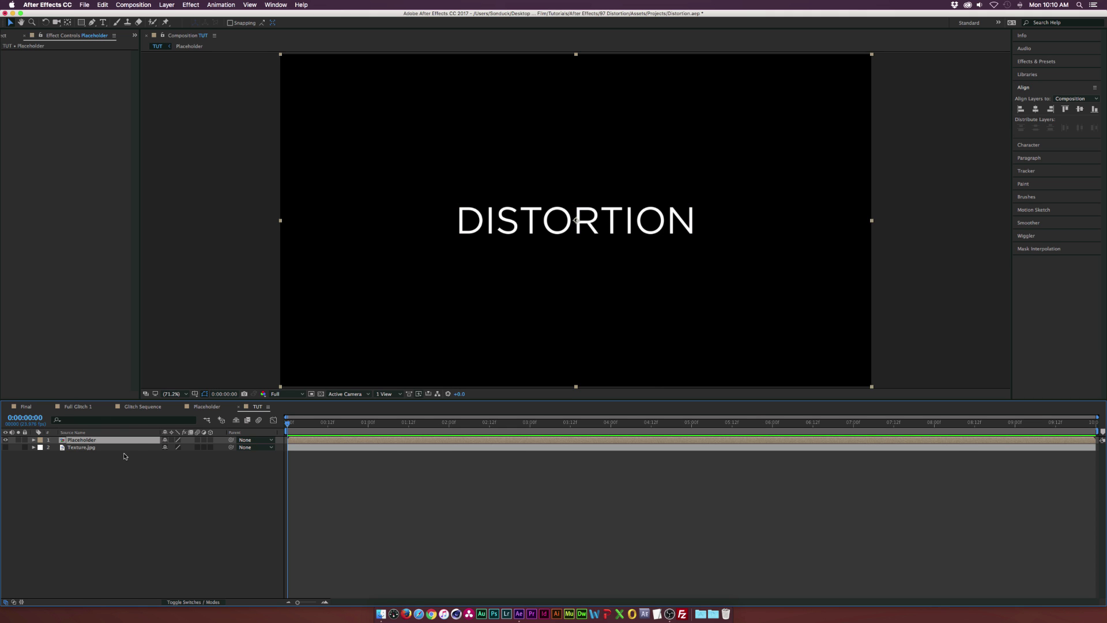
double_click(121, 442)
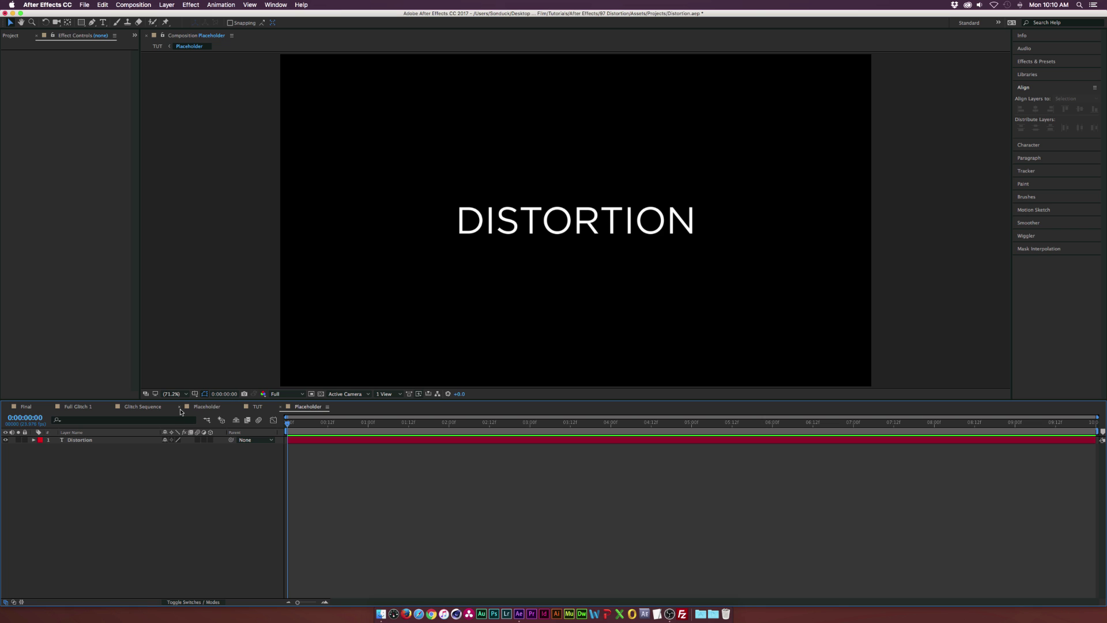
click(198, 406)
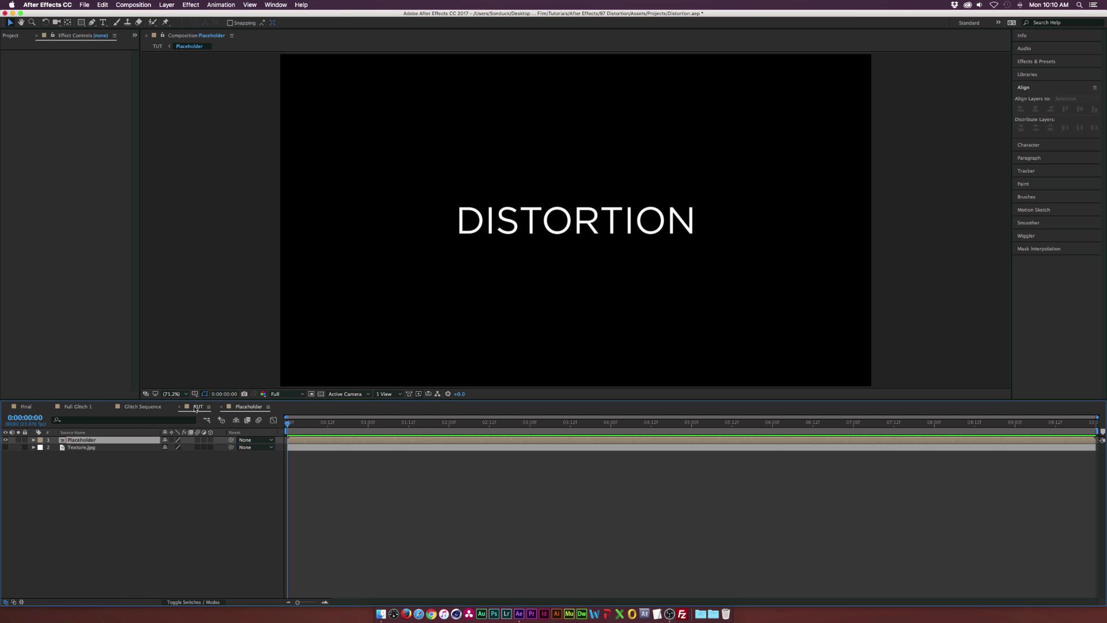
click(94, 487)
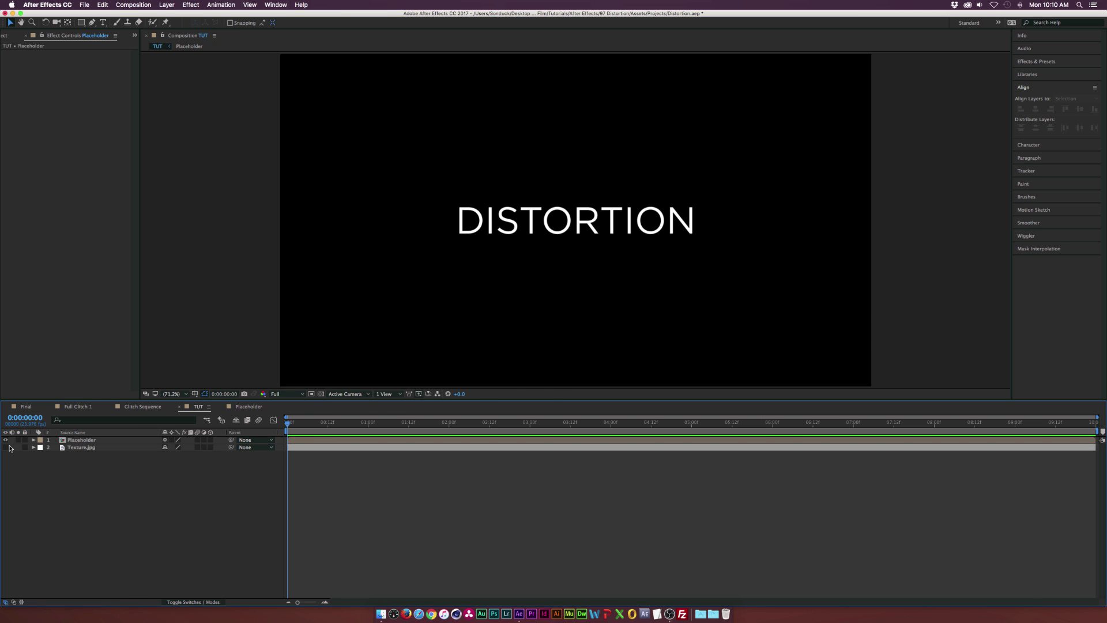
- Check the Texture.jpg background, and examine how the finished Full Glitch 1, Glitch Sequence and Glitch Map 1 compositions are built
click(5, 447)
click(6, 447)
click(85, 409)
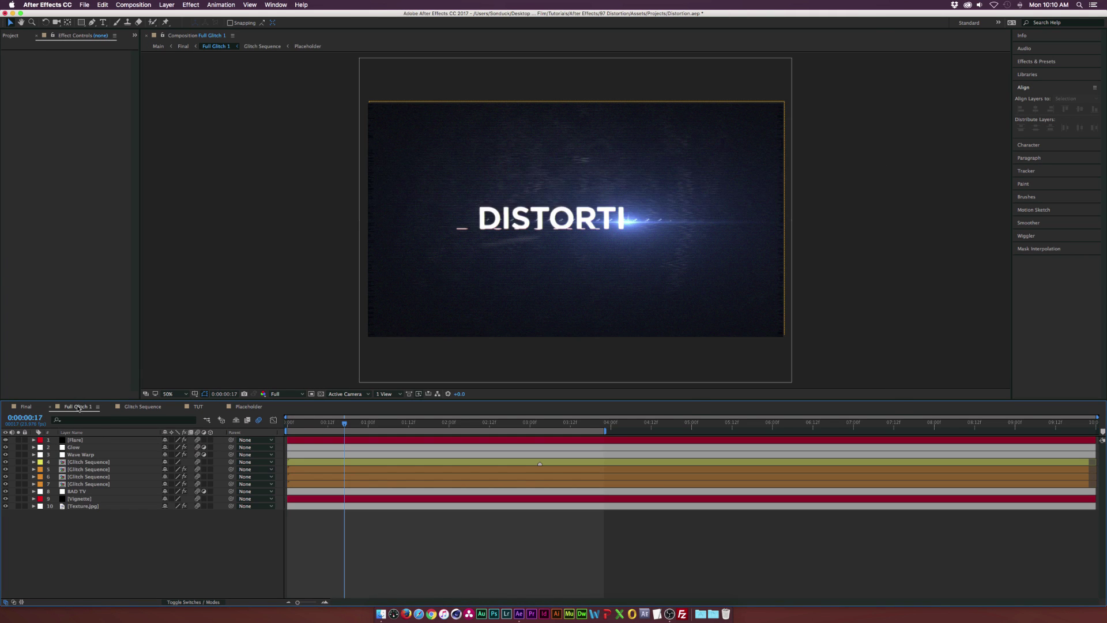
double_click(87, 477)
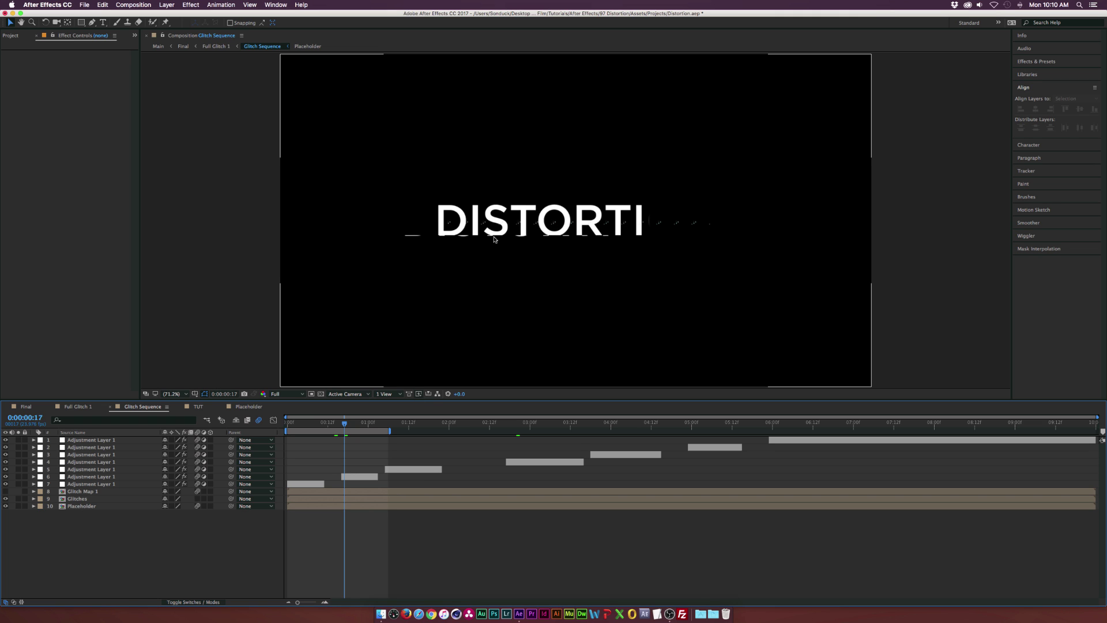
click(358, 425)
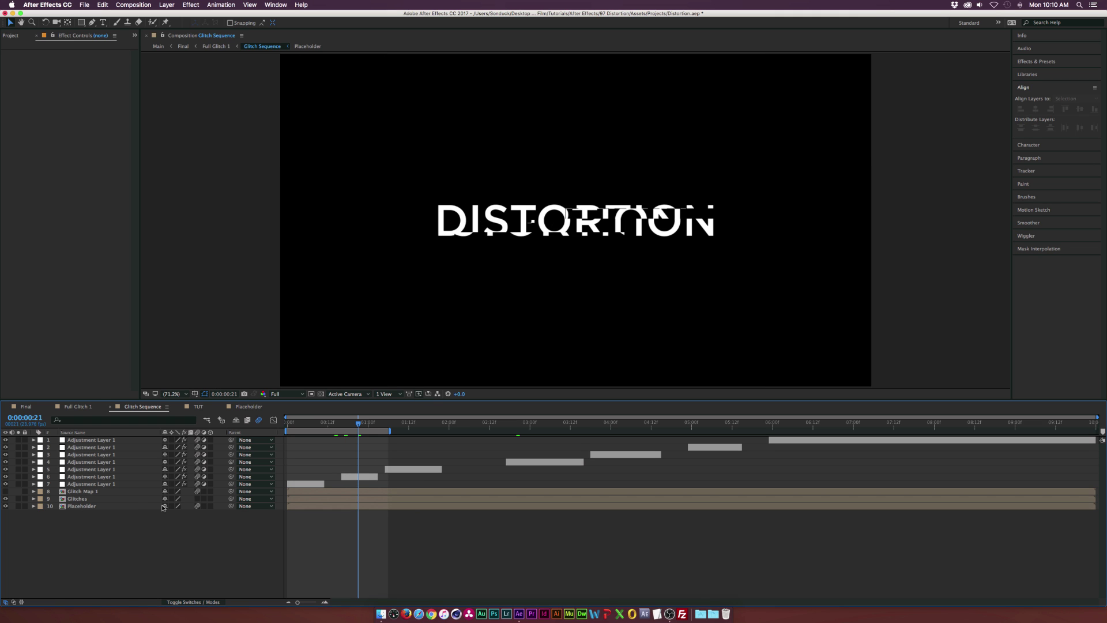
double_click(88, 493)
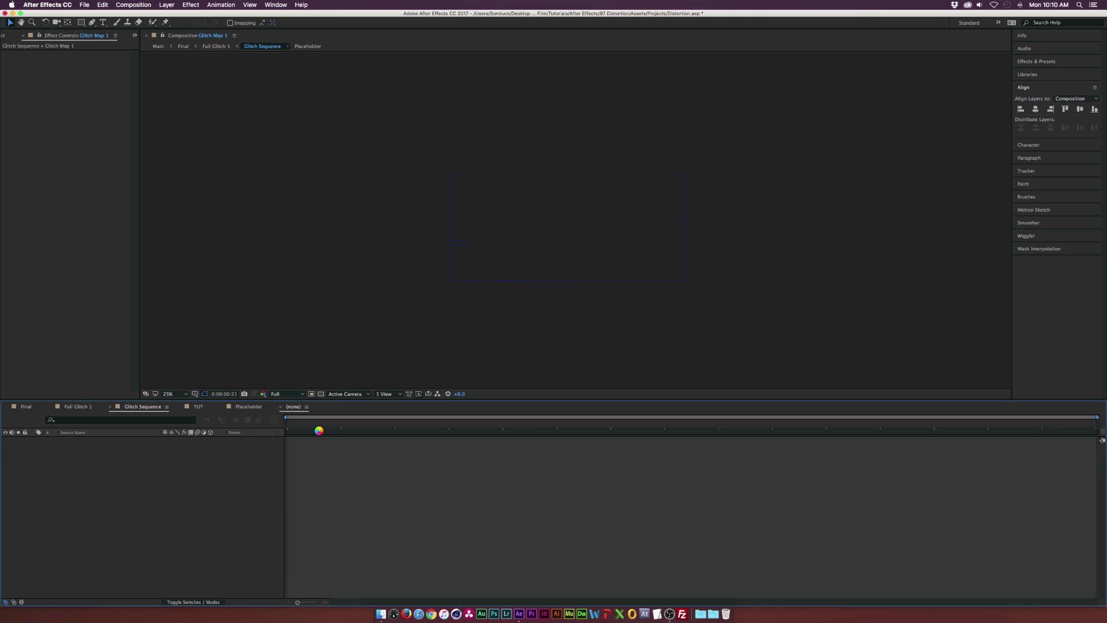
drag(355, 424, 438, 450)
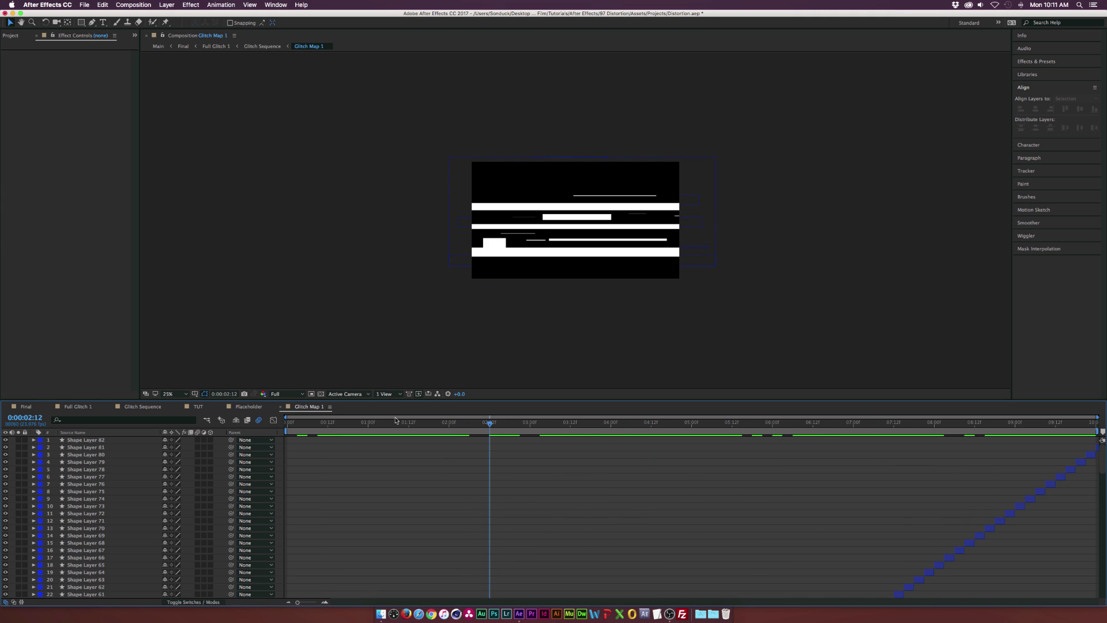
click(280, 409)
click(198, 408)
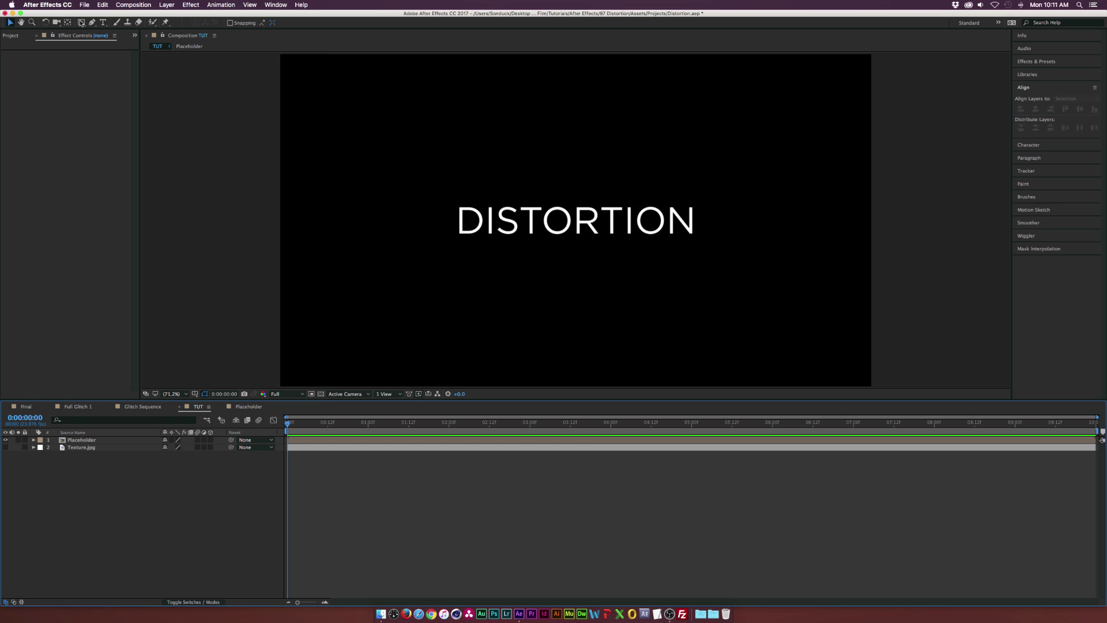
- Set up the Rectangle tool with a white fill and no stroke, with no layer selected in TUT
drag(81, 23, 110, 23)
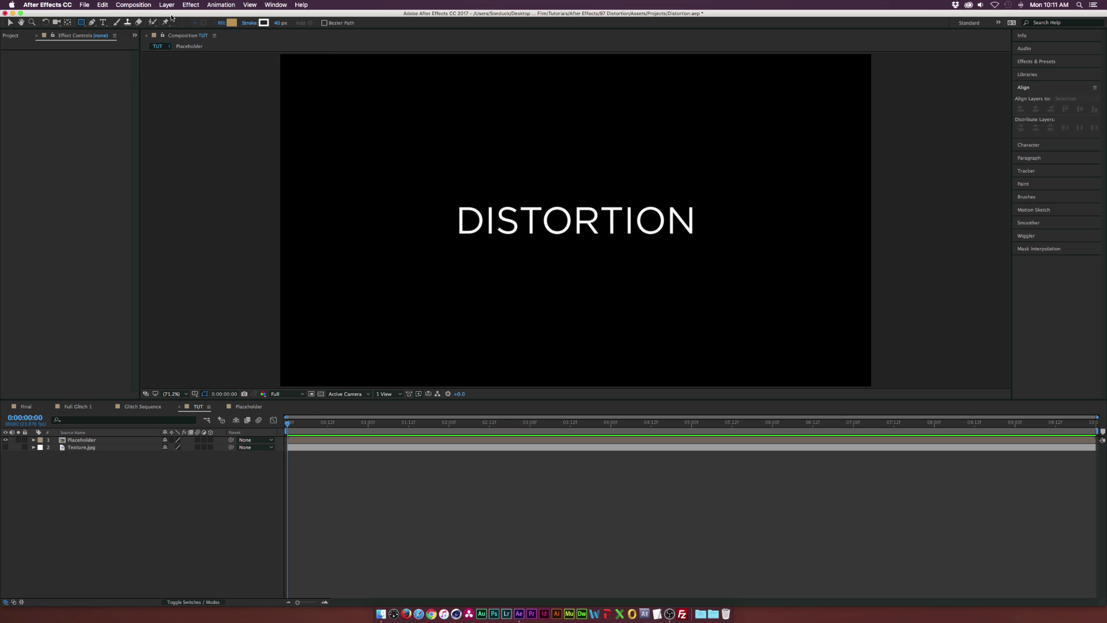
click(230, 22)
click(638, 257)
click(247, 24)
click(510, 287)
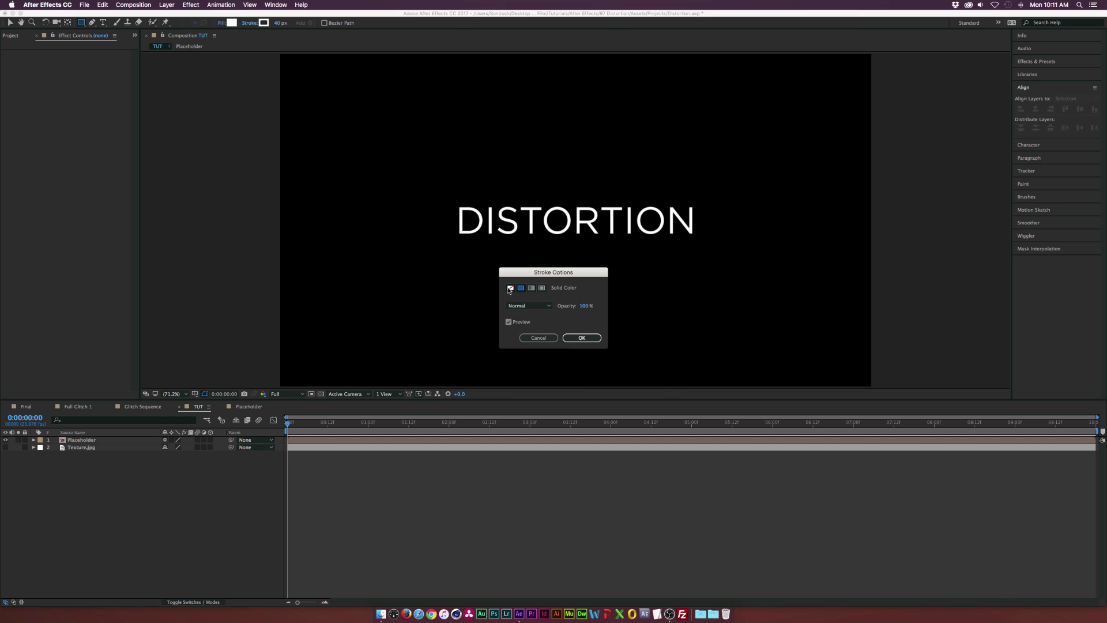
click(582, 337)
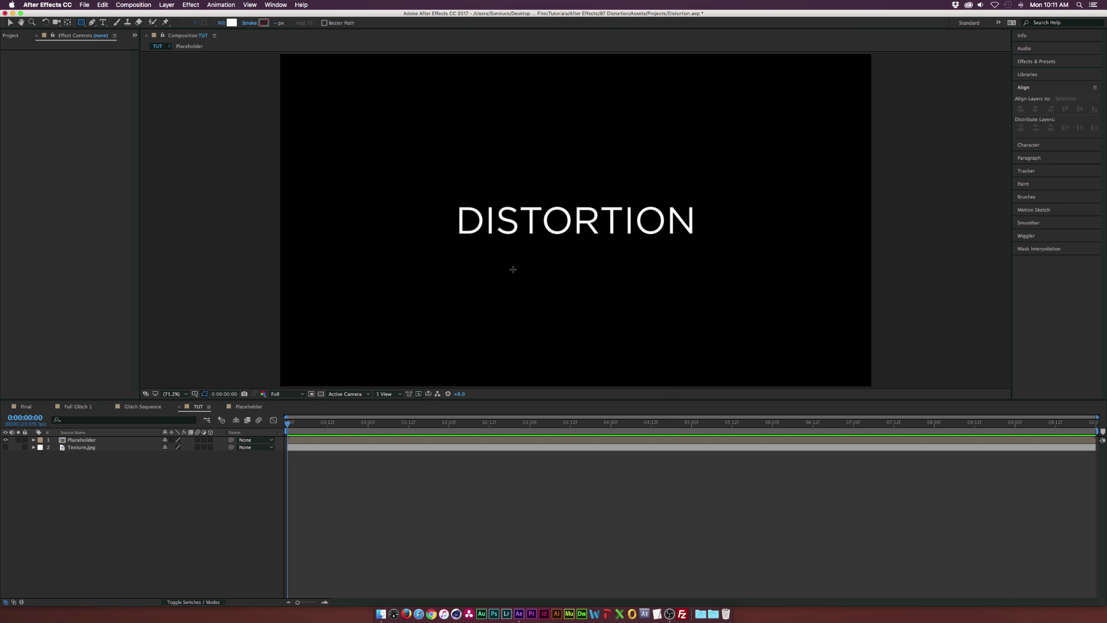
- Draw fifteen white horizontal bars of varied lengths and thicknesses across the frame on one new shape layer
scroll(307, 312, down, 2)
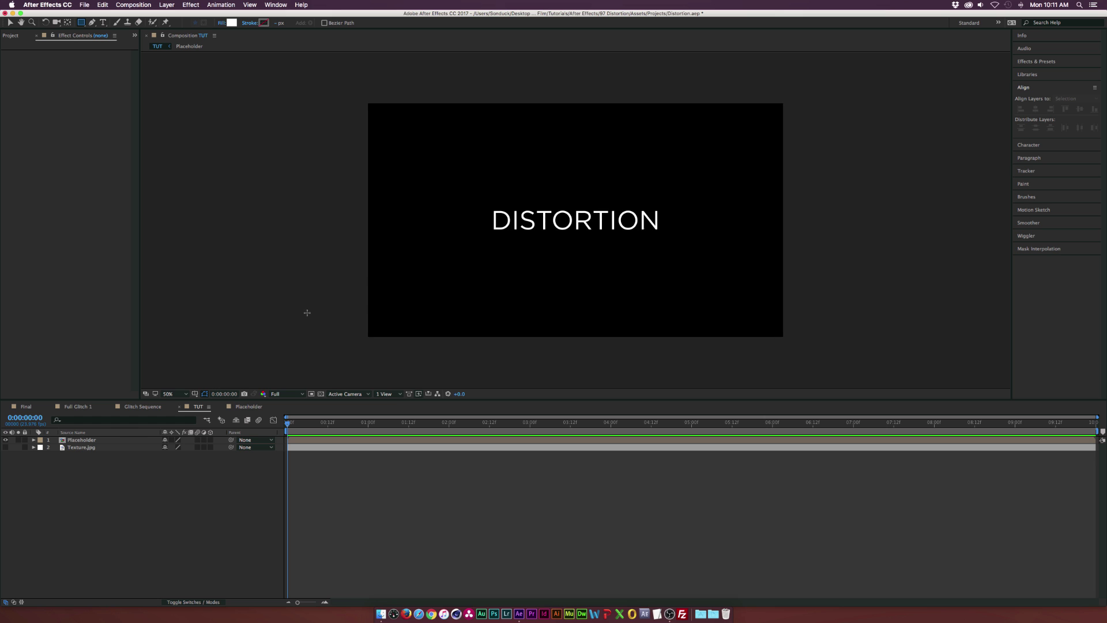
drag(356, 291, 782, 295)
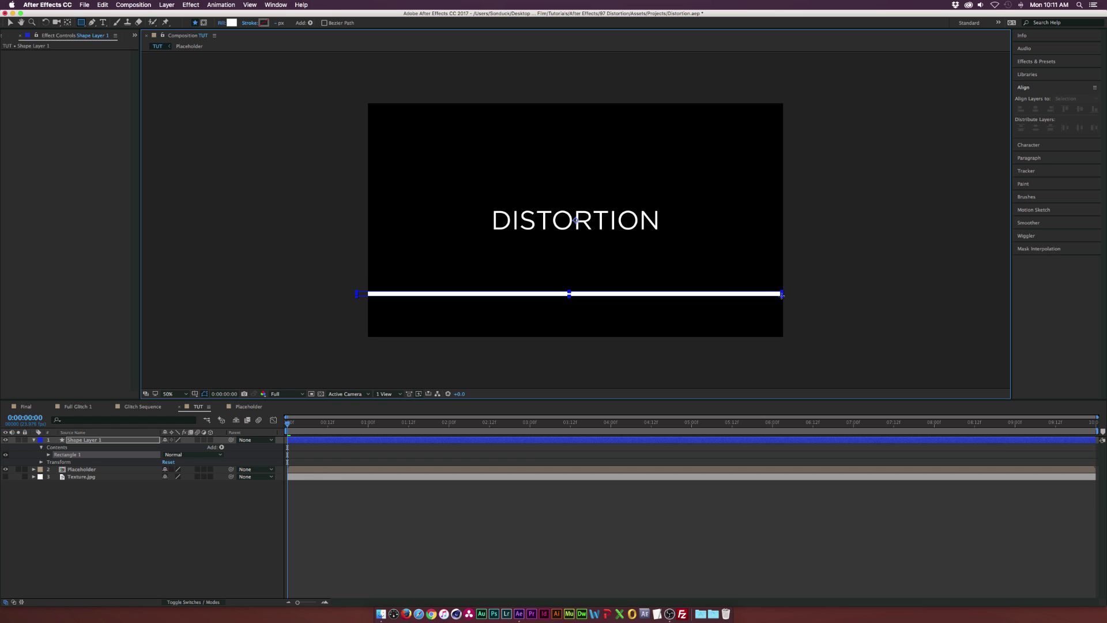
drag(263, 269, 811, 279)
drag(318, 222, 548, 230)
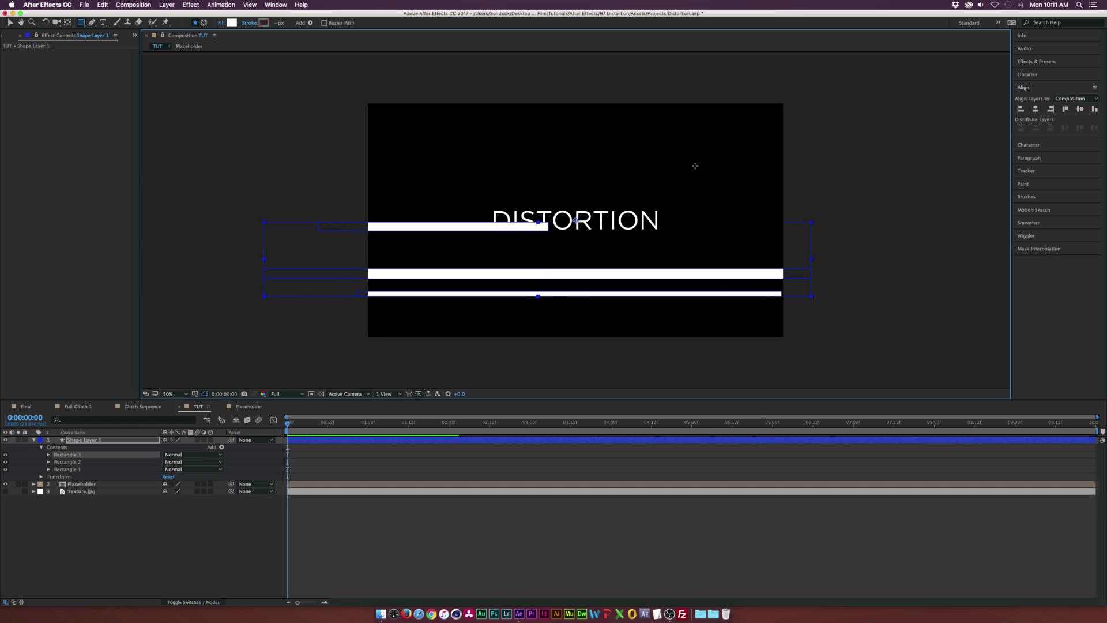
drag(695, 167, 550, 162)
drag(494, 193, 424, 203)
drag(693, 206, 634, 224)
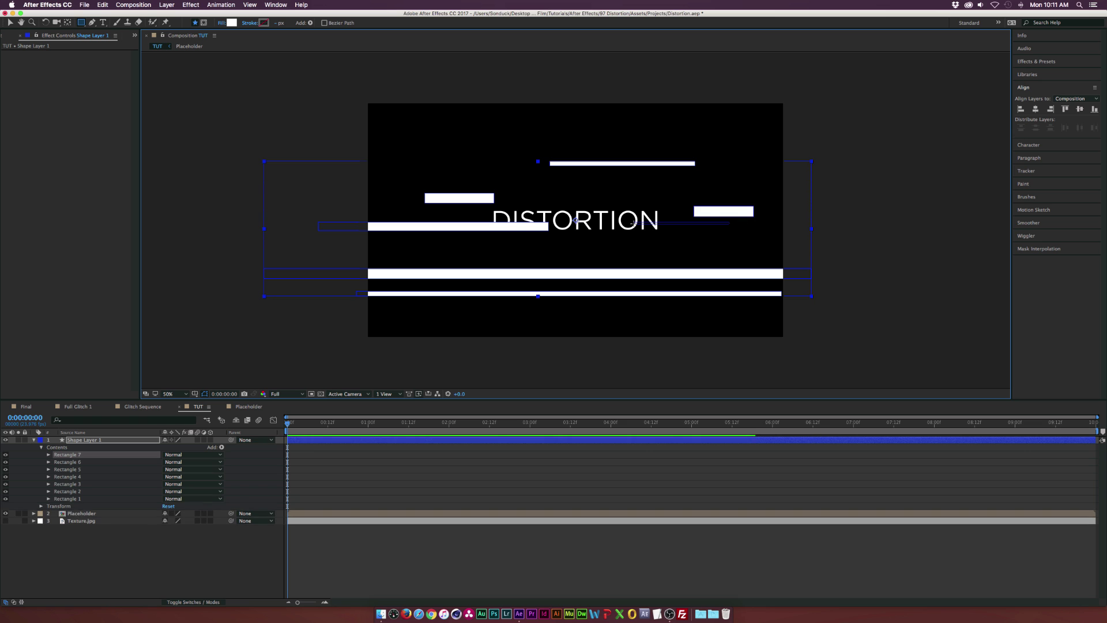
drag(528, 207, 607, 211)
click(686, 262)
drag(686, 261, 450, 248)
drag(779, 238, 736, 241)
drag(783, 177, 767, 179)
drag(454, 123, 527, 131)
drag(346, 148, 411, 149)
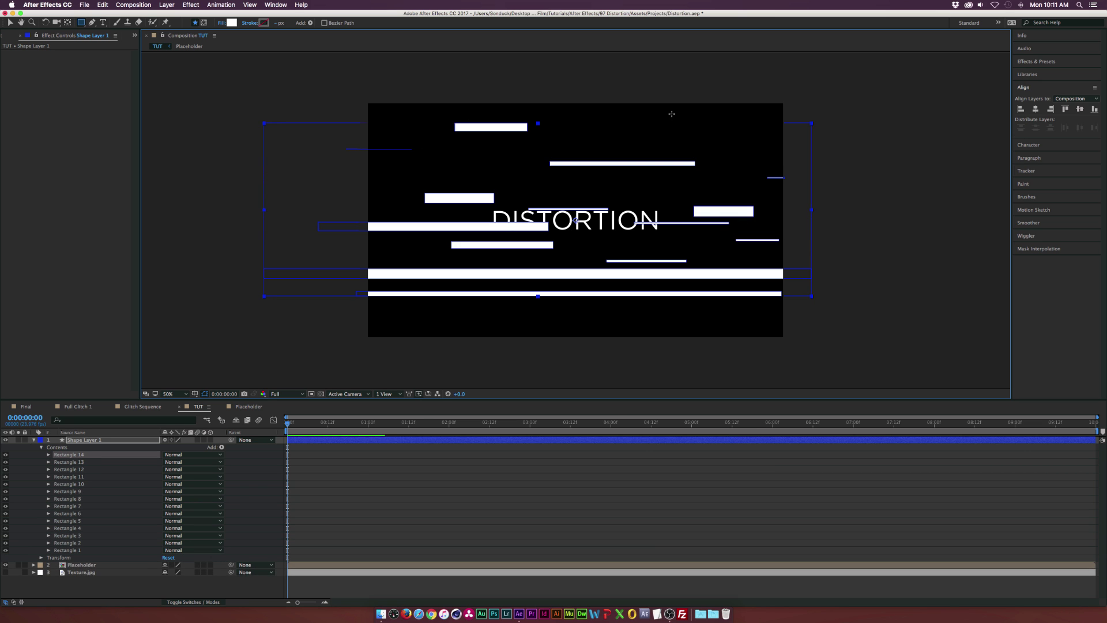
drag(671, 113, 712, 104)
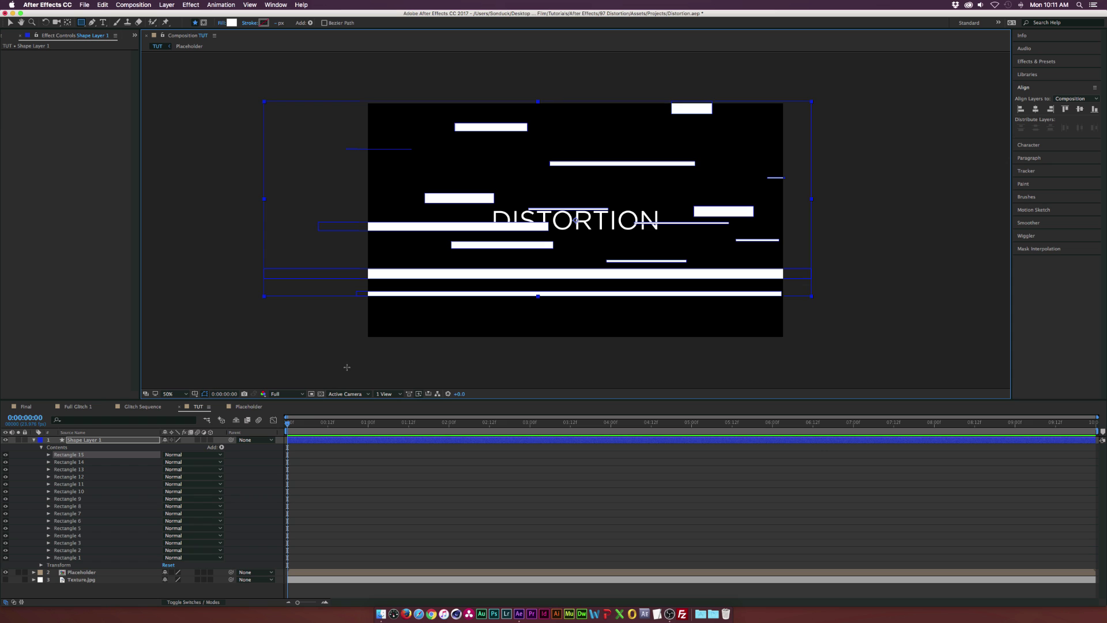
- Split Shape Layer 1 at 0:00:00:03 and delete the part after that frame
drag(289, 425, 298, 424)
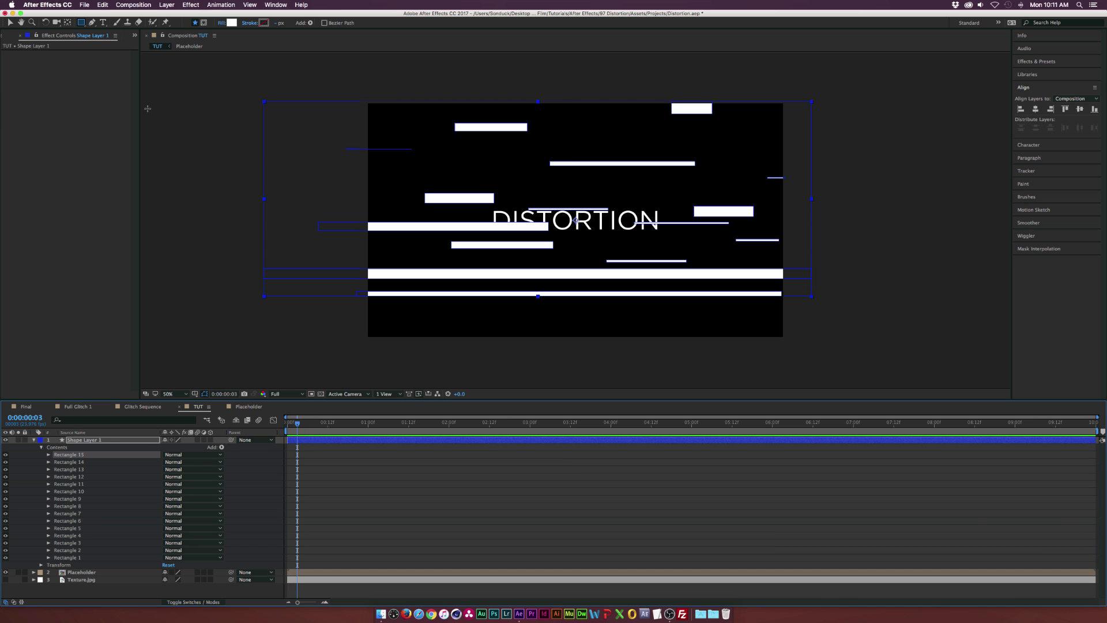
click(102, 5)
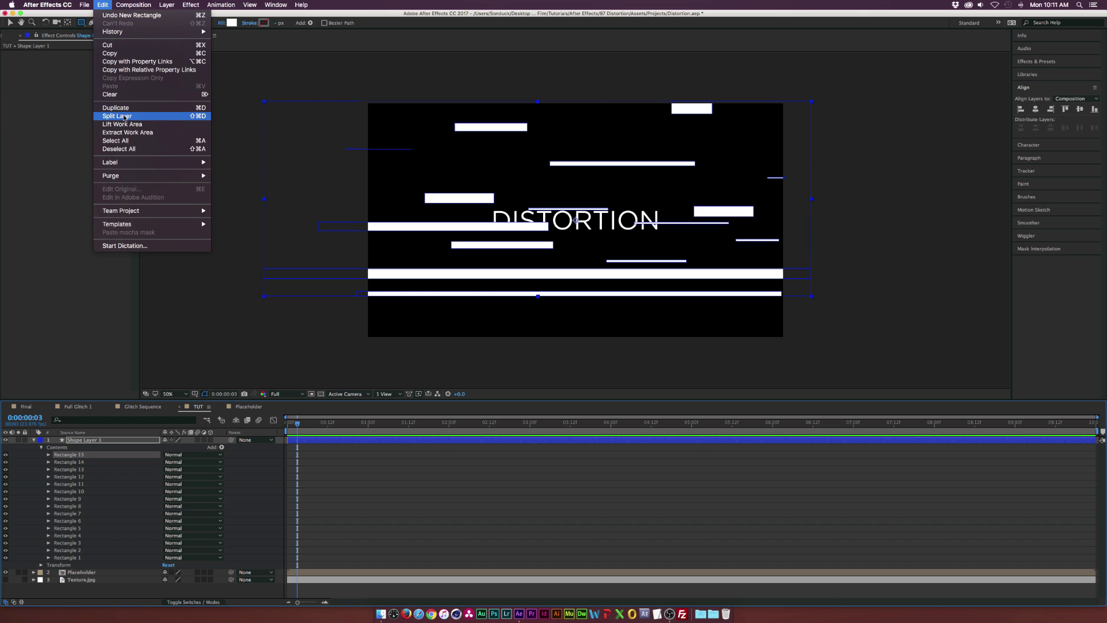
click(126, 119)
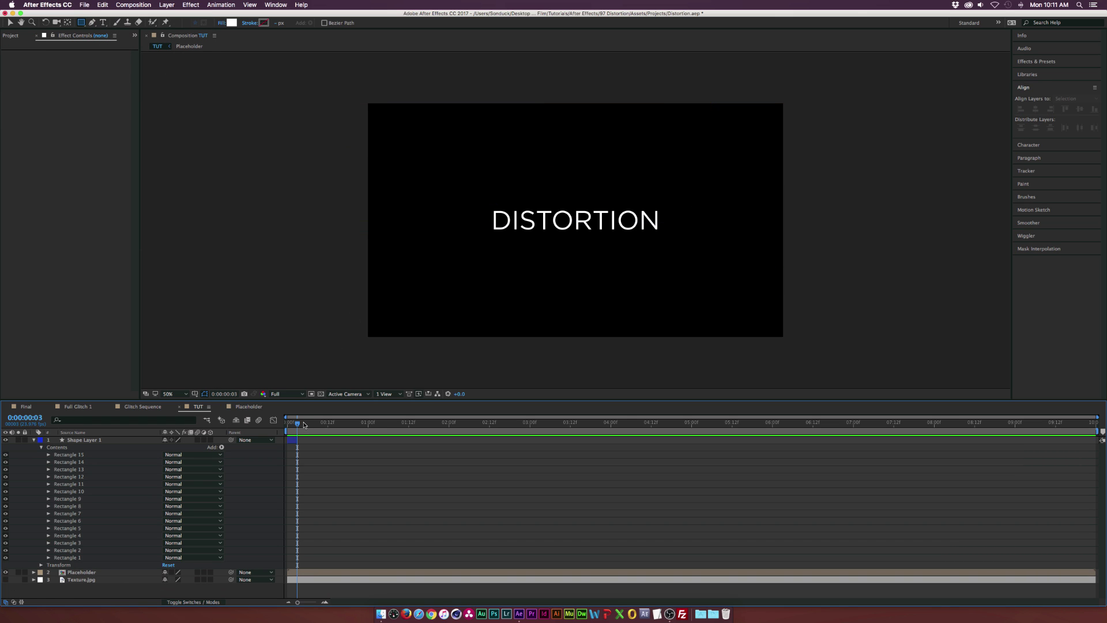
- Draw four long white horizontal bars on a second shape layer and trim its start to 0:00:00:03
mouse_move(298, 426)
mouse_down()
mouse_move(288, 426)
mouse_move(301, 428)
mouse_up()
drag(352, 286, 853, 282)
mouse_move(831, 184)
mouse_down()
mouse_move(272, 167)
mouse_move(269, 188)
mouse_up()
drag(321, 238, 876, 226)
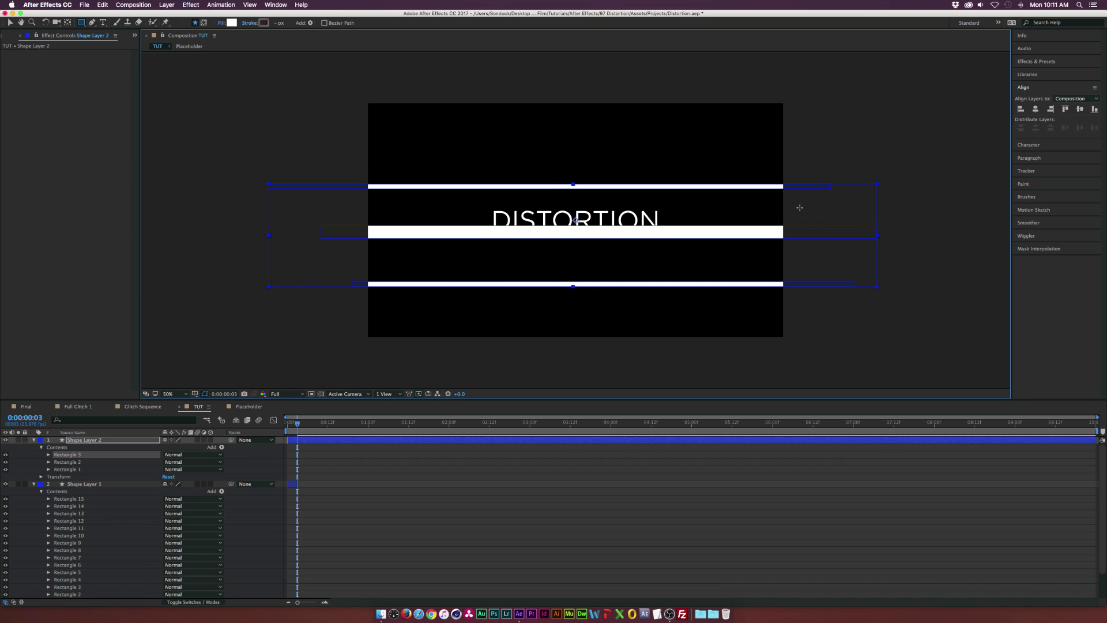
mouse_move(799, 207)
mouse_down()
mouse_move(445, 222)
mouse_move(529, 219)
mouse_up()
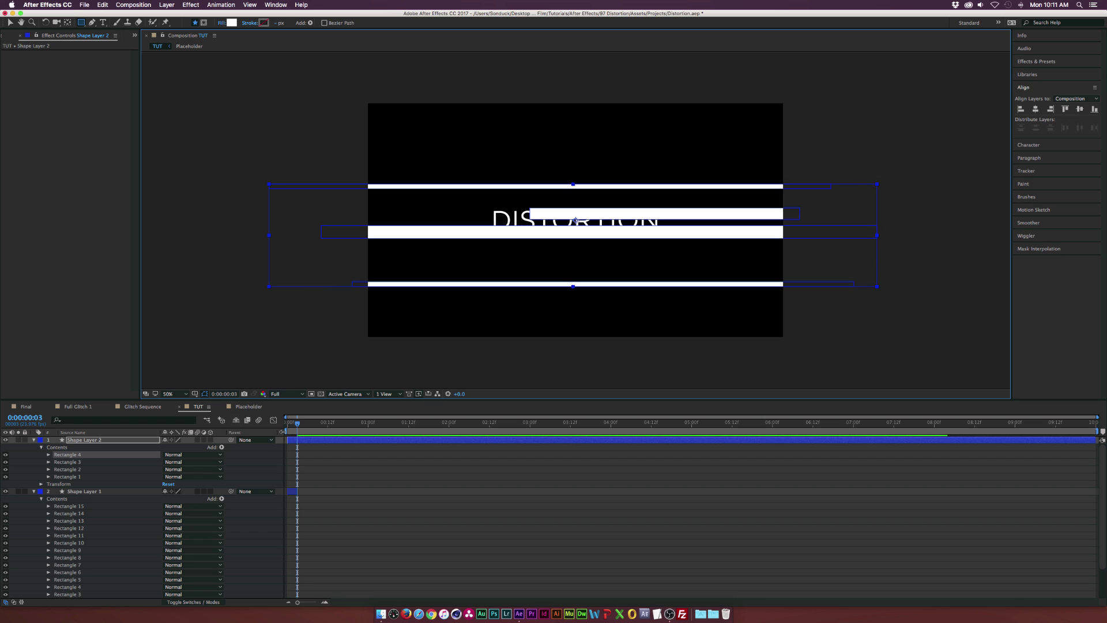
click(287, 440)
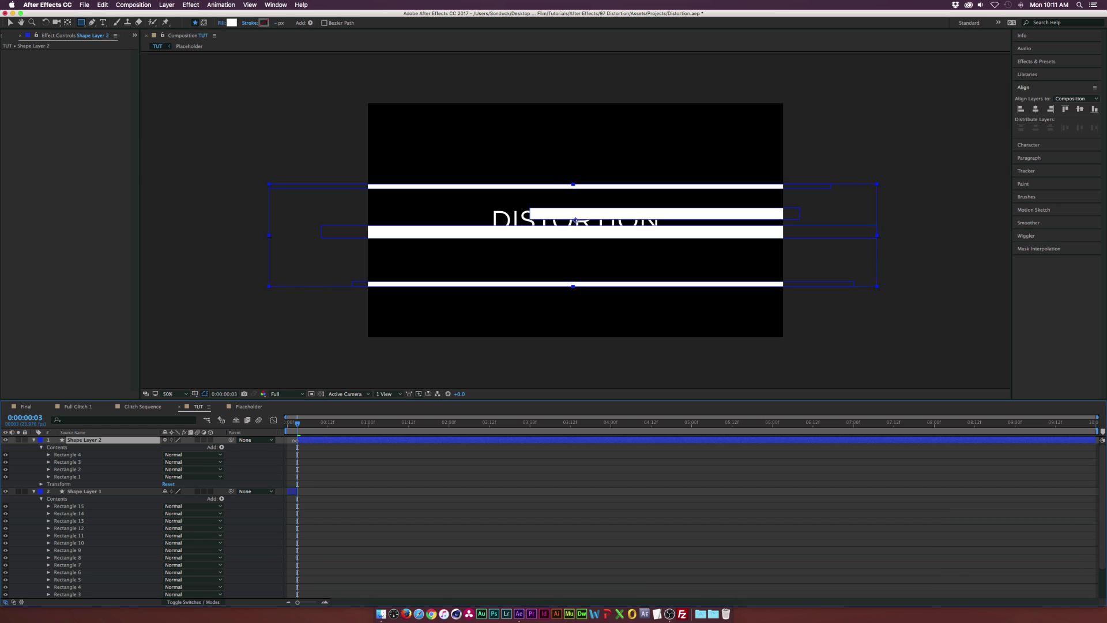
- Split Shape Layer 2 at 0:00:00:06, delete the part after it, and collapse the open layer properties
drag(299, 426, 308, 427)
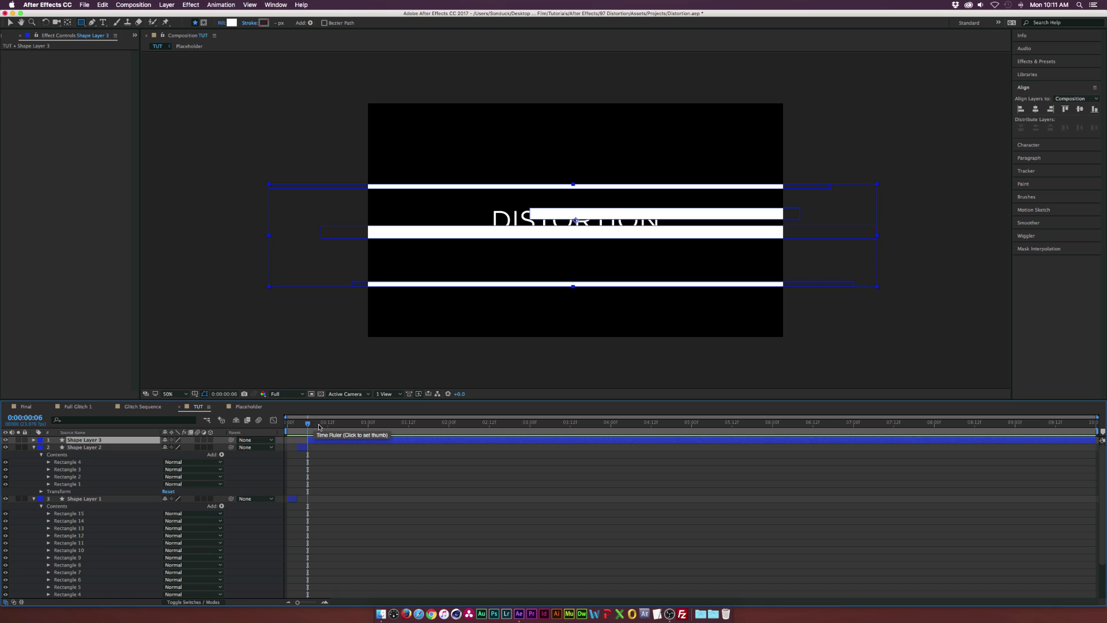
key(alt+bracketright)
click(322, 471)
key(u)
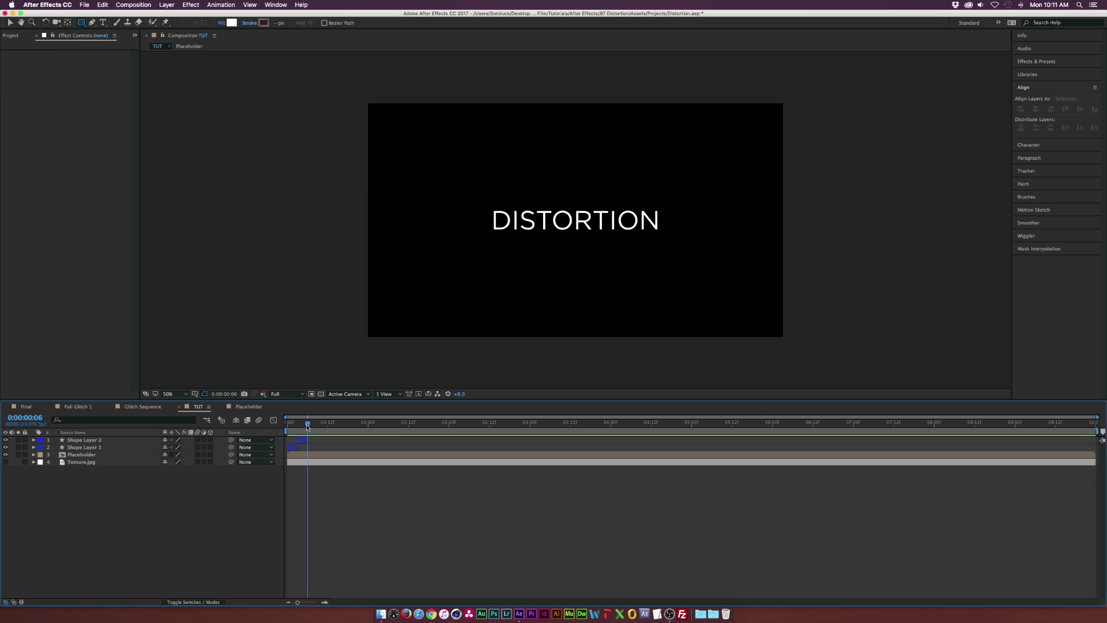
- Draw sixteen varied white bars across the frame on a third shape layer and limit it to 0:00:00:06 through 0:00:00:09
mouse_move(307, 427)
mouse_down()
mouse_move(287, 426)
mouse_move(308, 424)
mouse_up()
drag(357, 277, 589, 276)
drag(550, 237, 658, 244)
drag(533, 200, 629, 206)
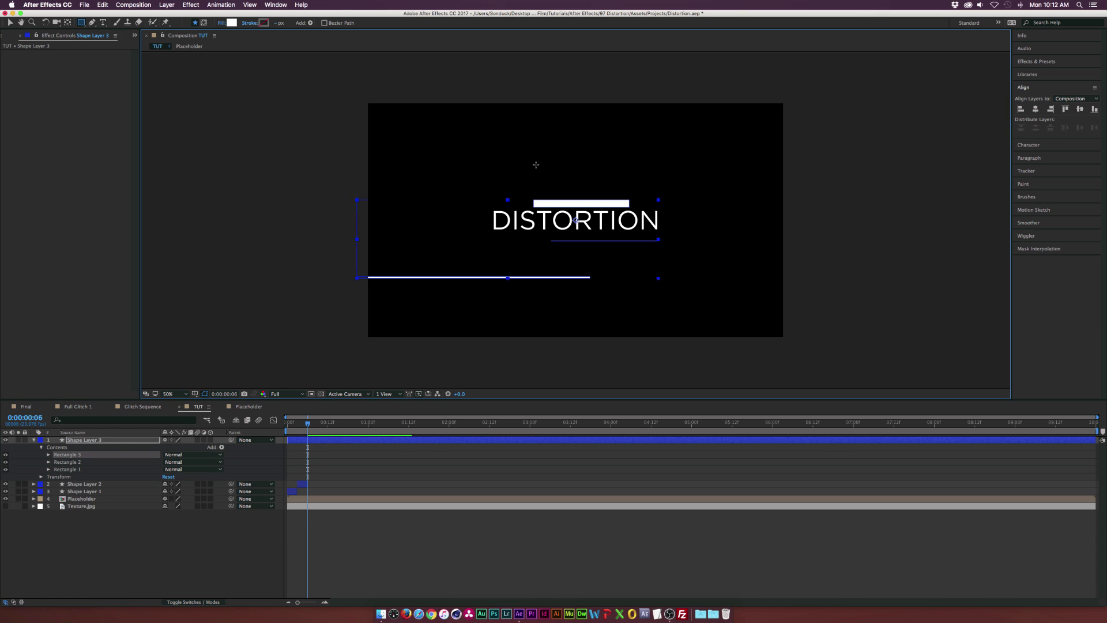
drag(536, 165, 454, 158)
drag(649, 149, 715, 152)
drag(701, 262, 790, 267)
drag(665, 307, 768, 312)
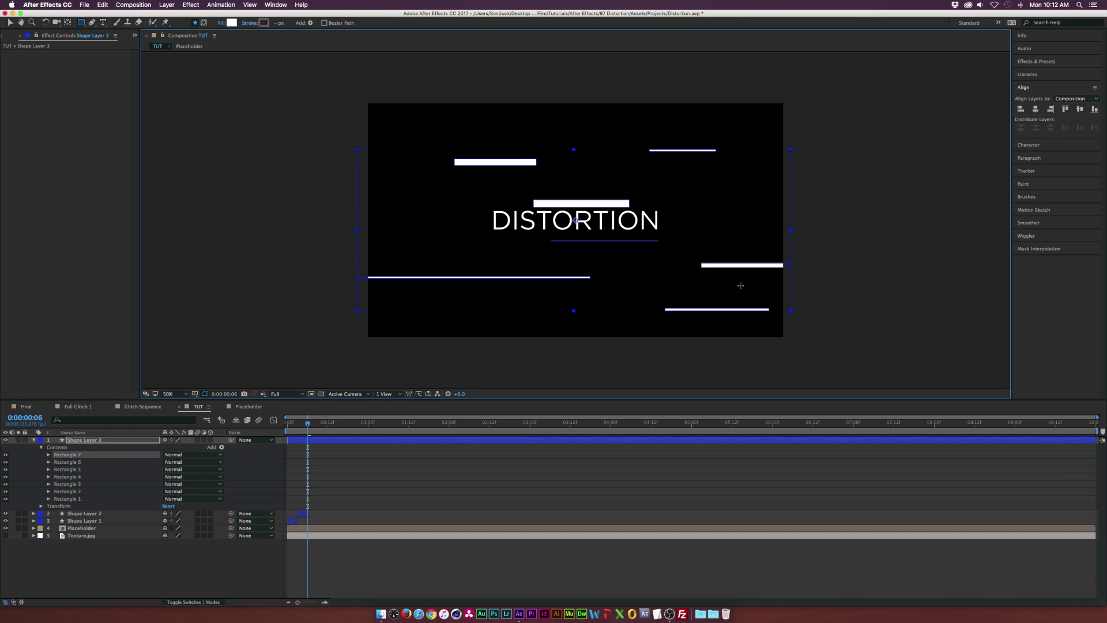
drag(657, 219, 848, 210)
drag(475, 227, 569, 232)
drag(438, 208, 517, 215)
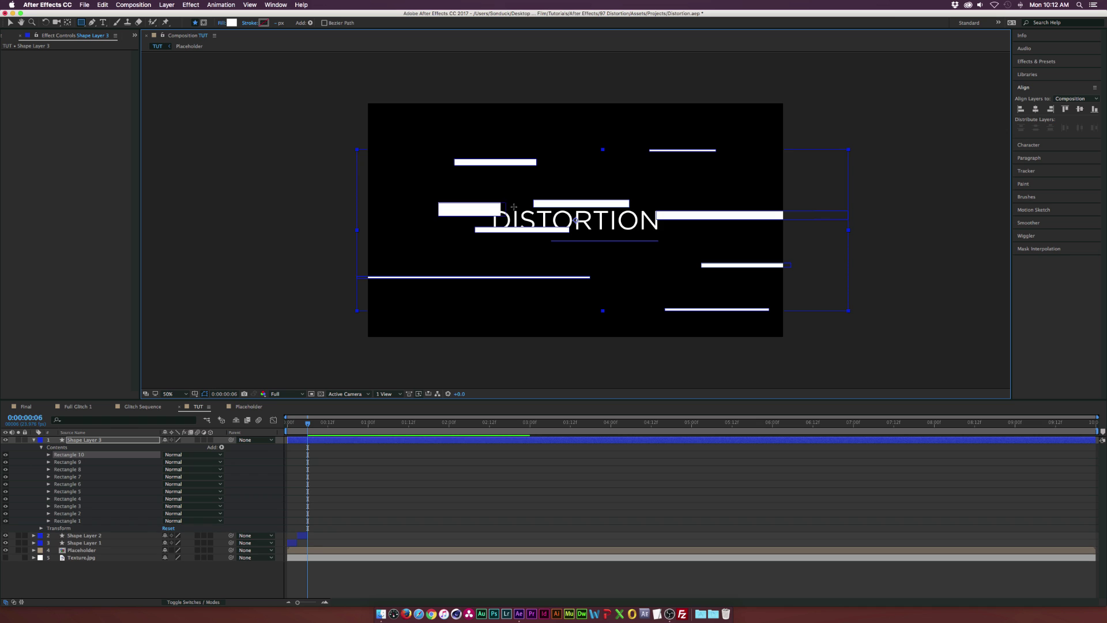
drag(691, 248, 549, 271)
drag(348, 242, 415, 249)
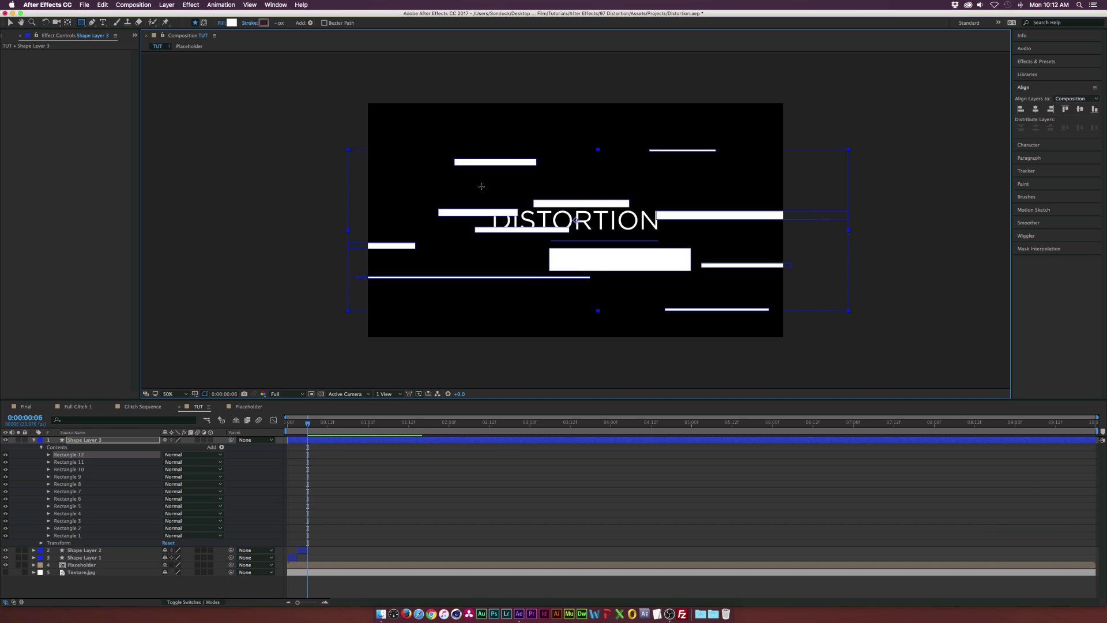
drag(490, 190, 404, 173)
drag(632, 138, 554, 147)
drag(735, 184, 609, 191)
drag(817, 167, 783, 181)
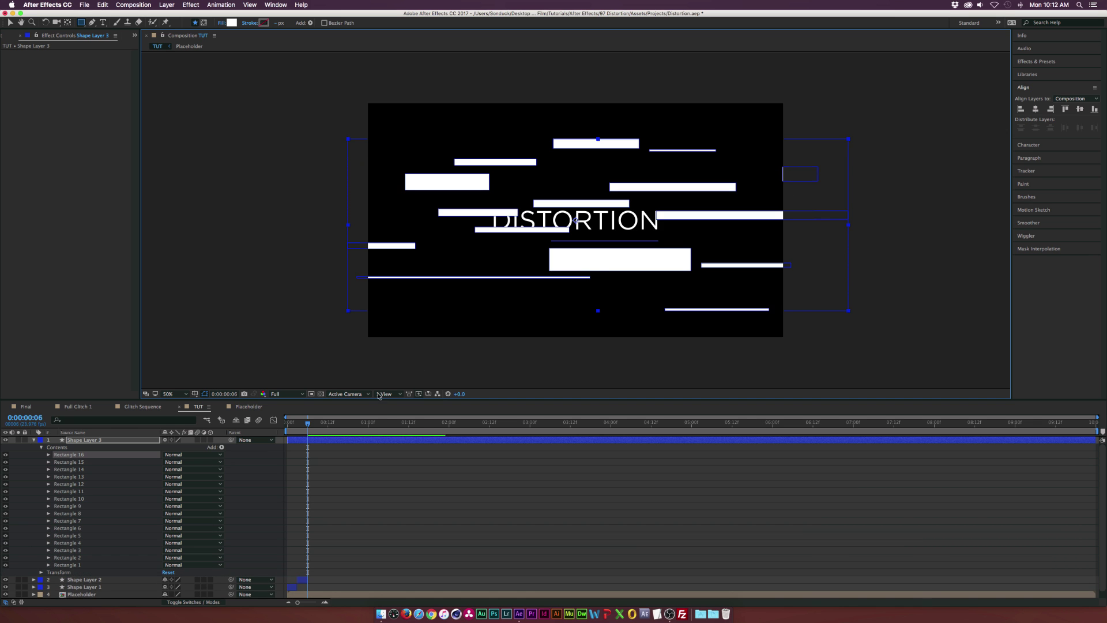
drag(308, 423, 318, 425)
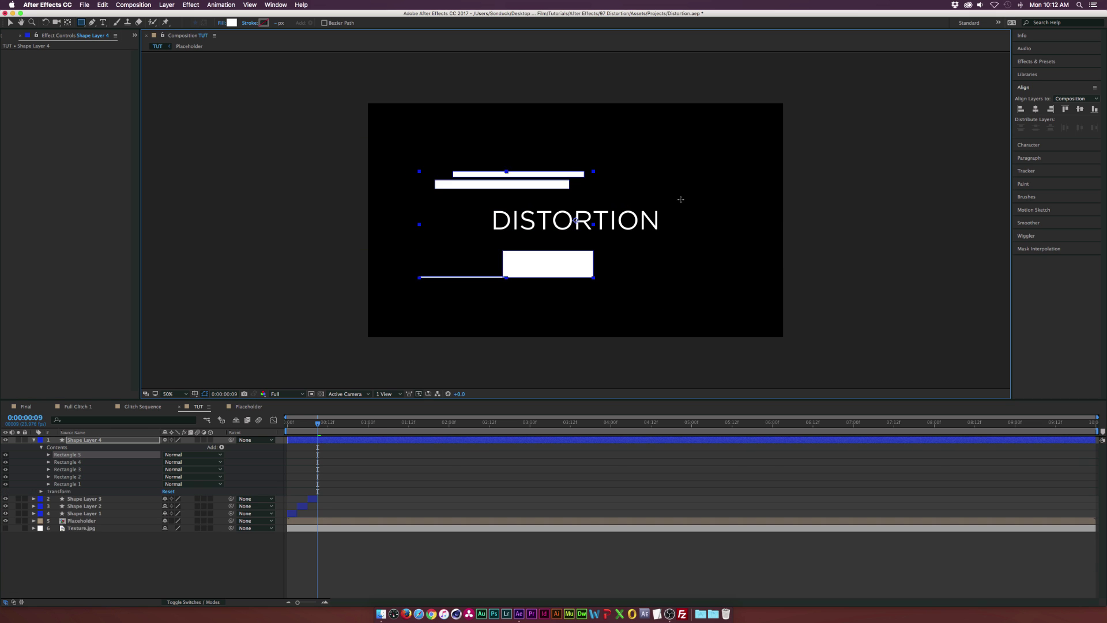
- Add eleven more white bars of varied sizes around the frame to Shape Layer 4 and trim its start to 0:00:00:09
drag(652, 170, 672, 173)
drag(689, 251, 721, 260)
drag(437, 333, 606, 336)
drag(628, 311, 746, 340)
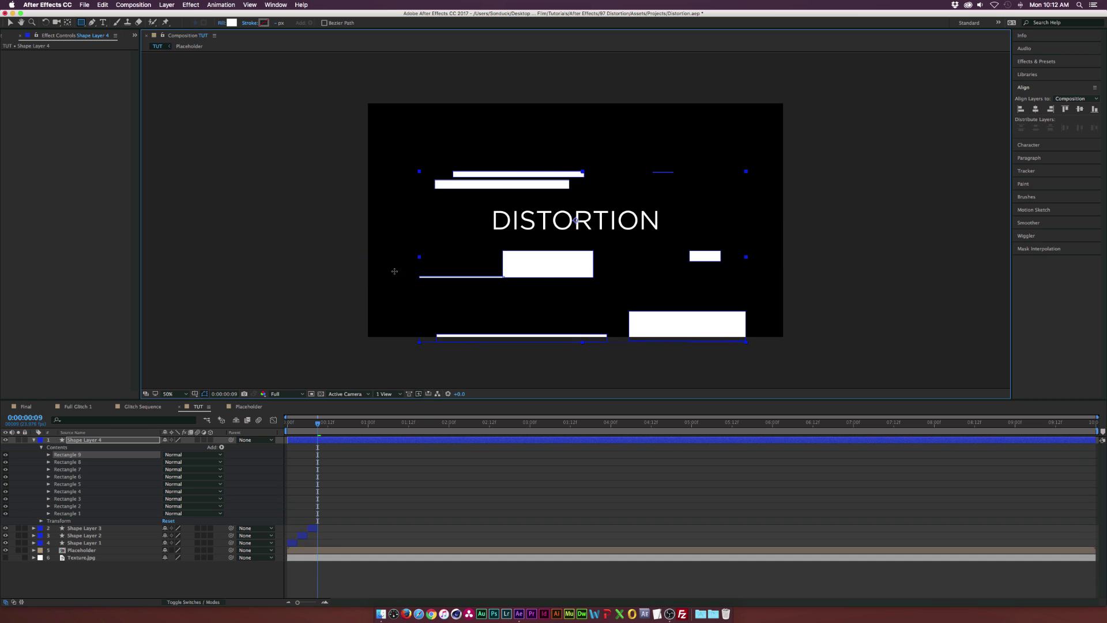
drag(399, 316, 403, 319)
drag(665, 211, 588, 216)
drag(568, 203, 653, 205)
drag(382, 211, 459, 214)
drag(382, 139, 735, 140)
drag(714, 172, 774, 182)
drag(725, 217, 715, 218)
key(alt+bracketleft)
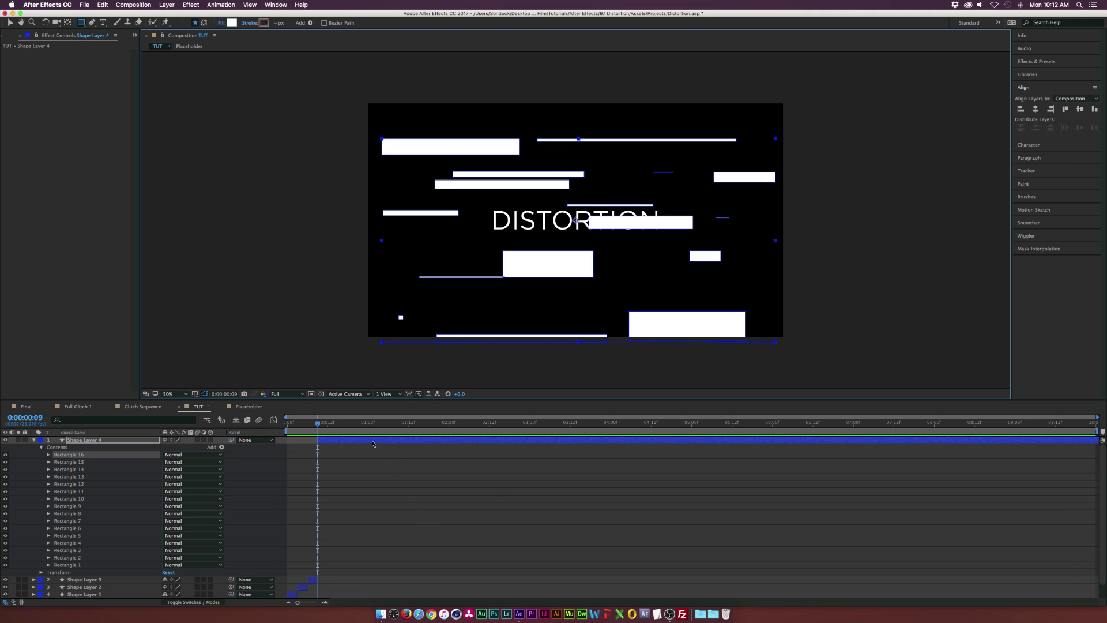
- Pre-compose all the bar layers, Shape Layer 76 through Shape Layer 1, into a new composition named Distortion Map
drag(317, 427, 328, 423)
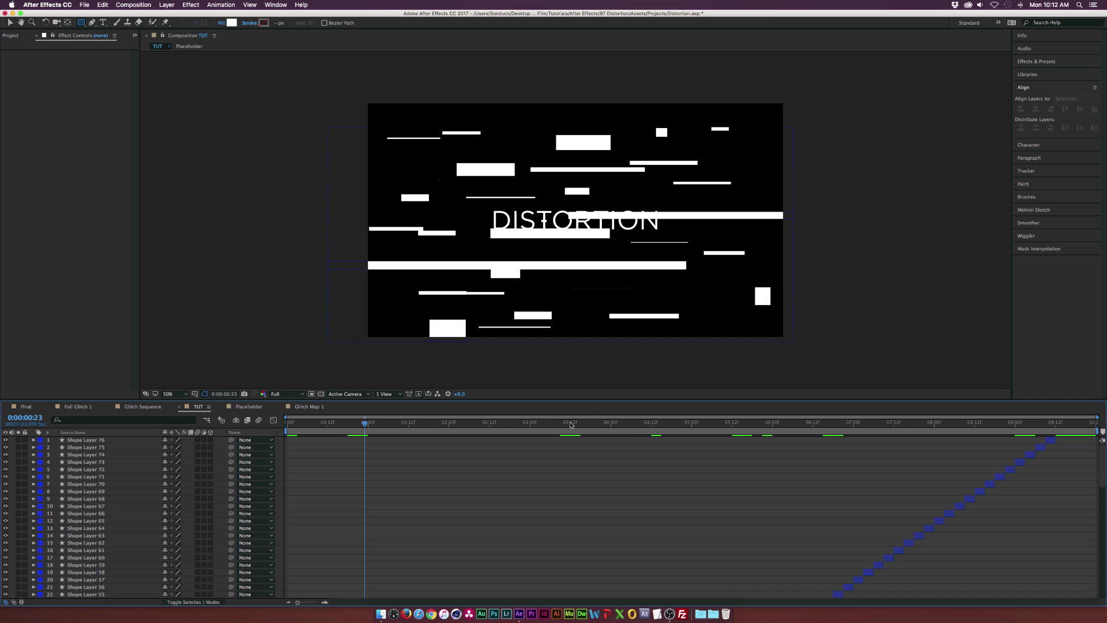
drag(663, 425, 343, 458)
scroll(345, 459, down, 10)
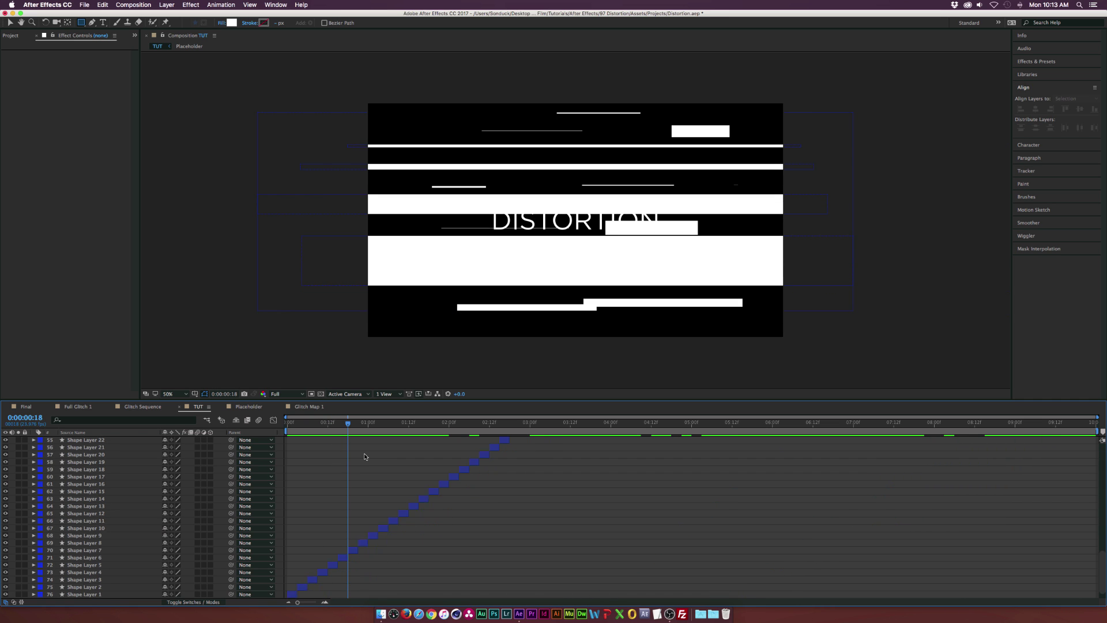
scroll(681, 441, up, 11)
click(97, 441)
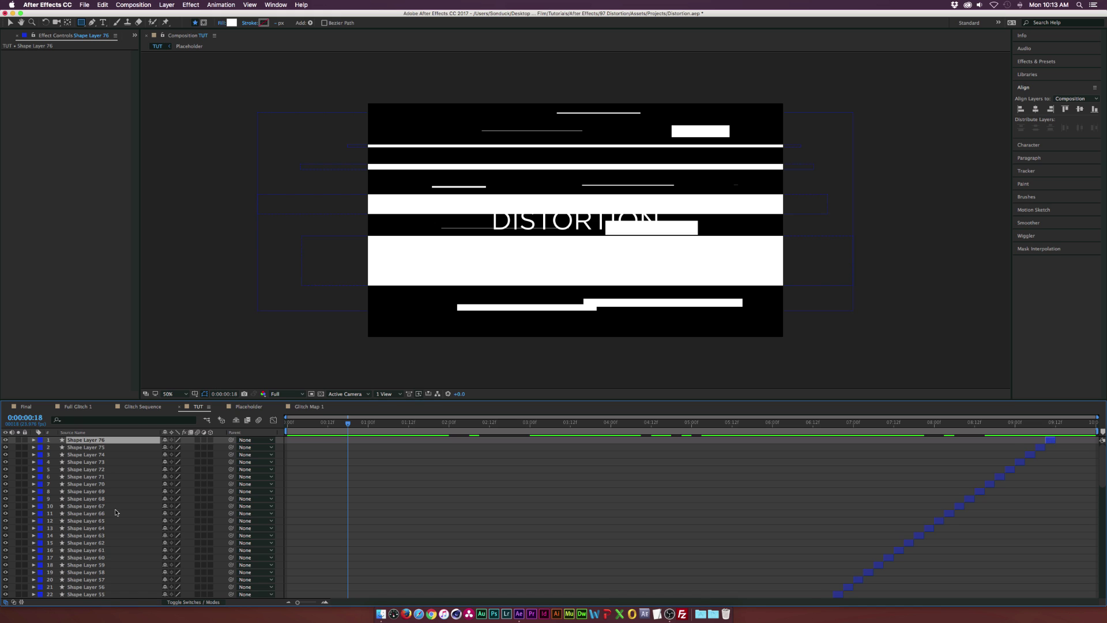
scroll(109, 536, down, 15)
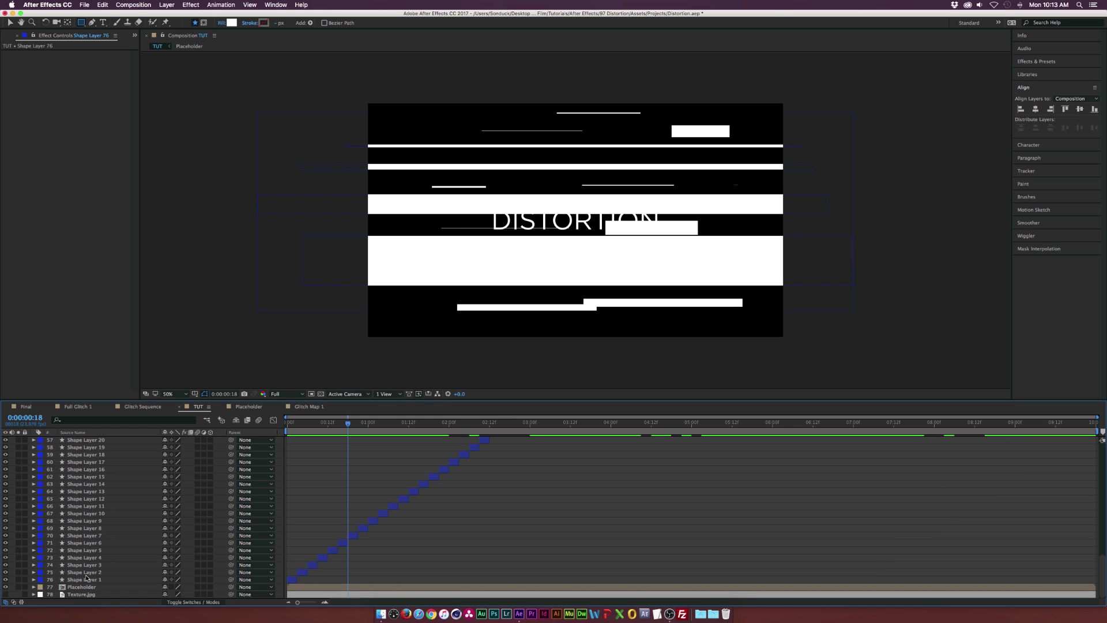
shift+click(86, 581)
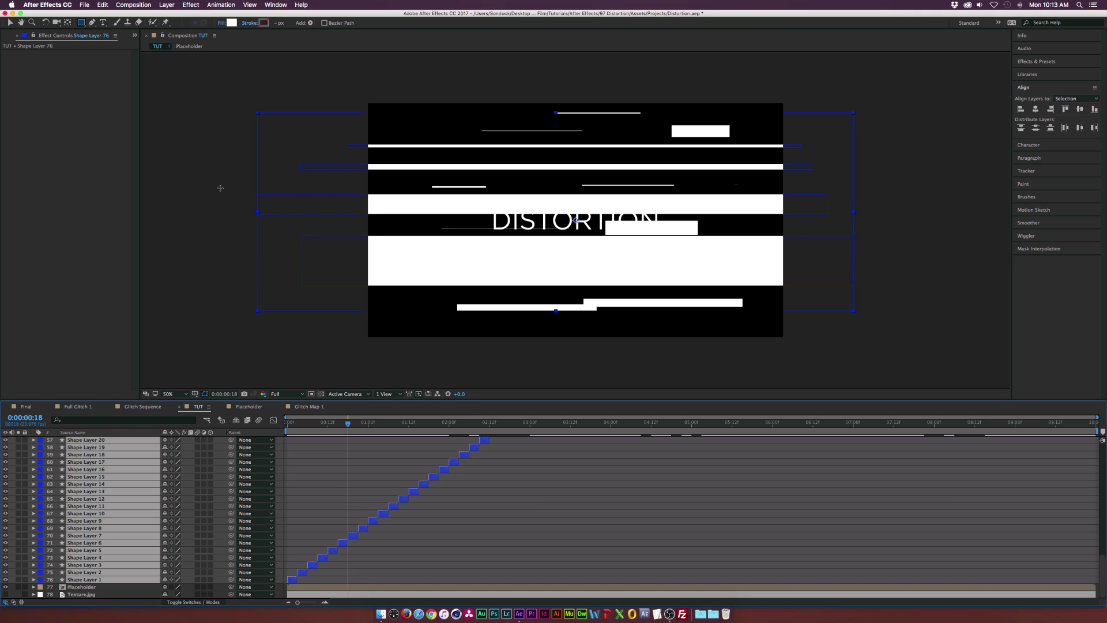
scroll(164, 505, up, 15)
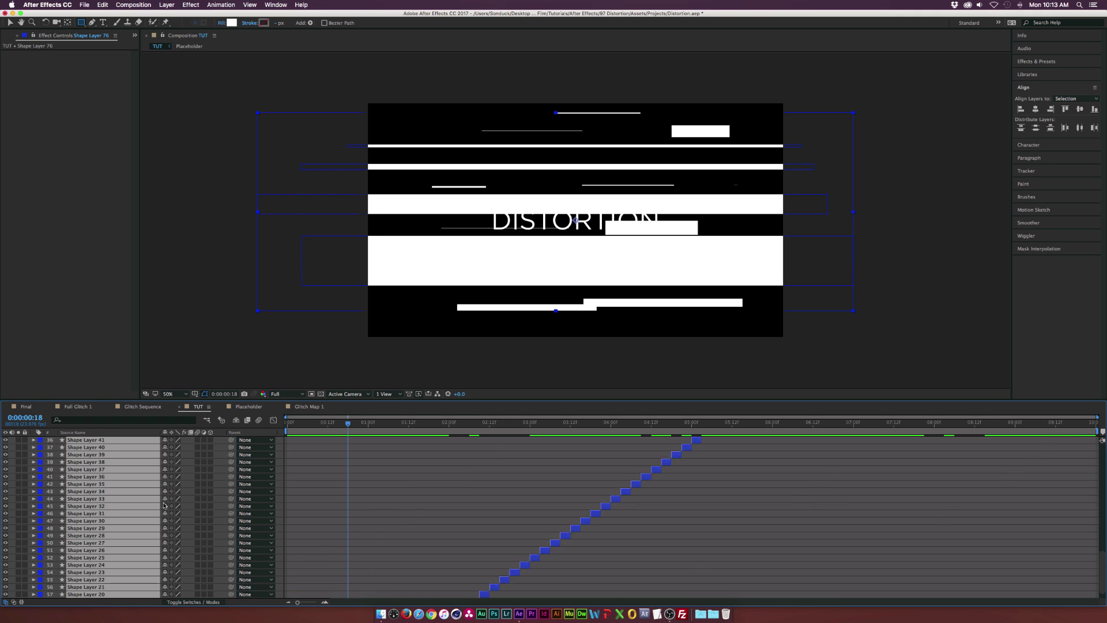
click(166, 4)
click(187, 300)
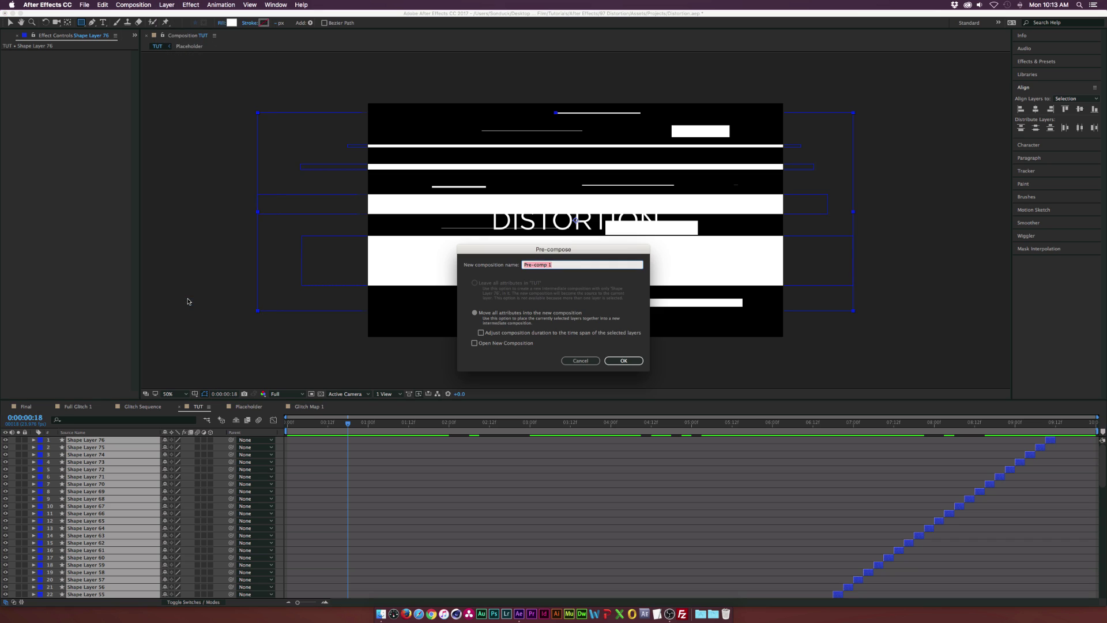
text(Ds)
click(629, 361)
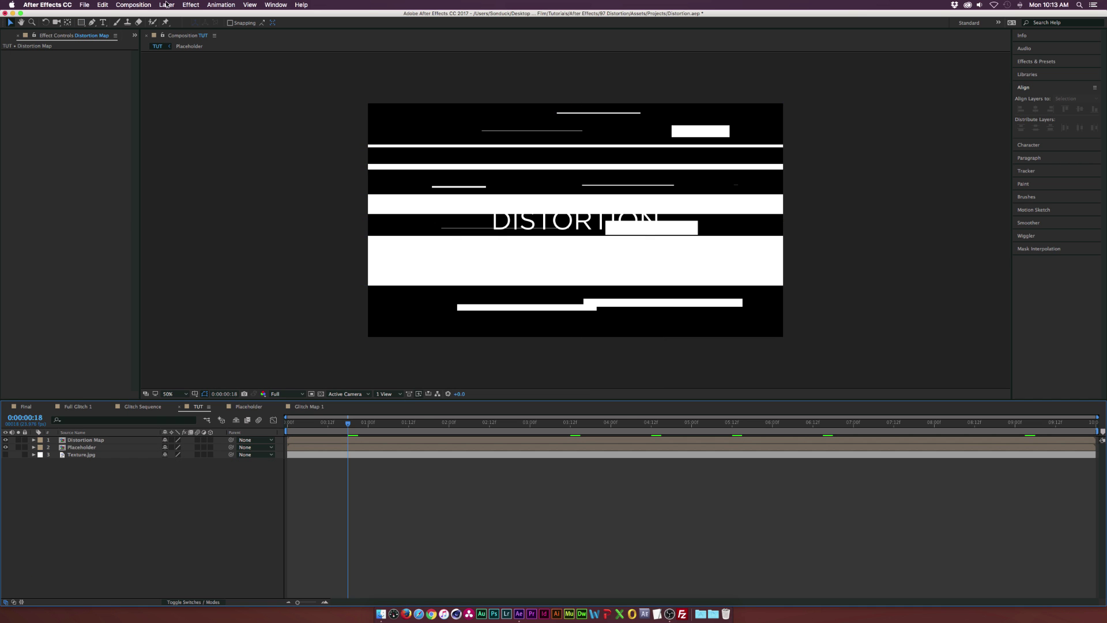
- Create an adjustment layer above Distortion Map and apply the Displacement Map effect to it
click(167, 5)
mouse_move(173, 15)
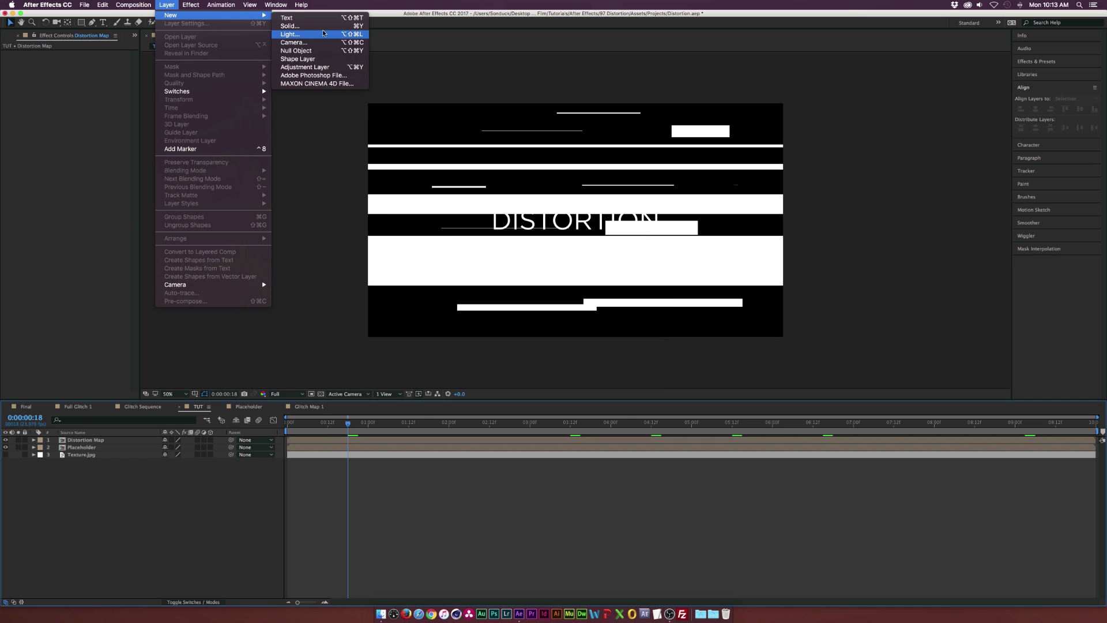
click(303, 68)
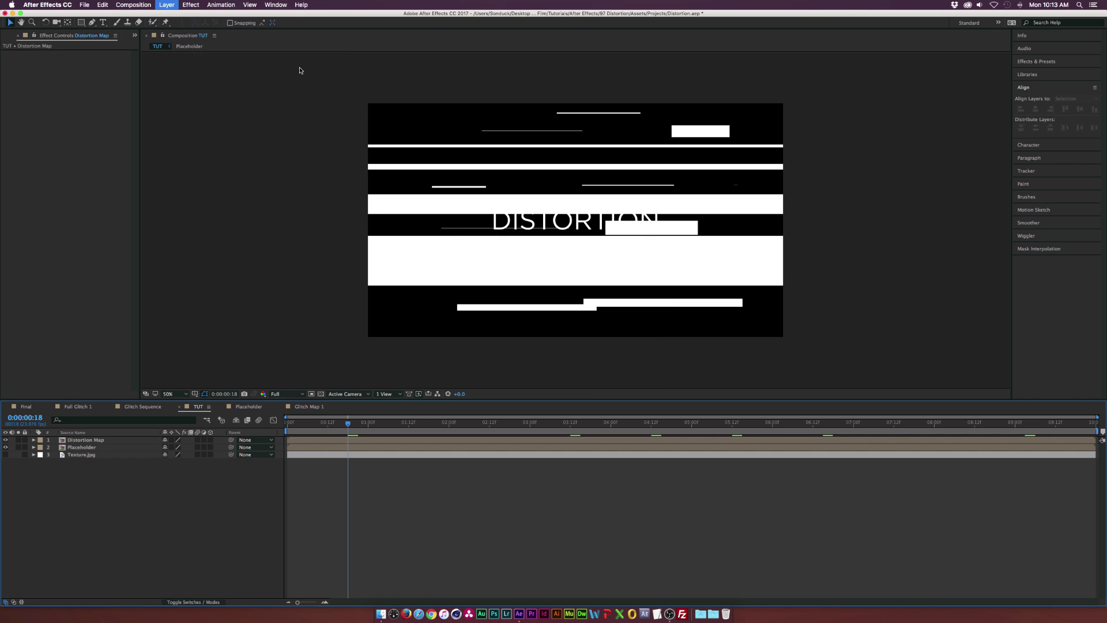
click(190, 4)
mouse_move(225, 94)
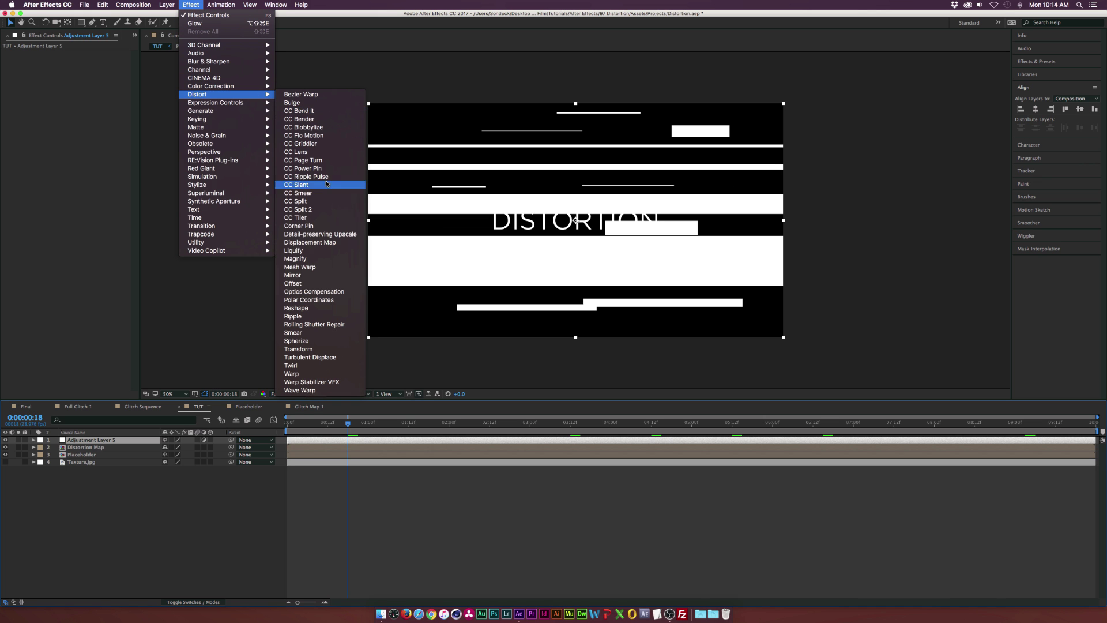
click(313, 242)
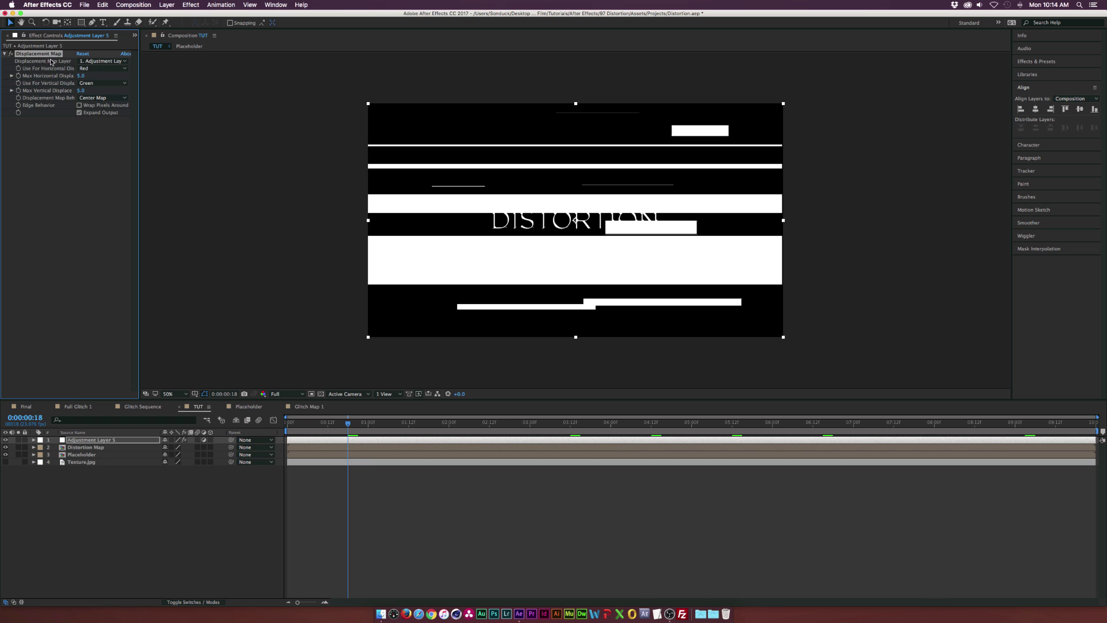
- Use the Distortion Map layer as the displacement map source, hide that layer, and preview the distorted title
click(98, 61)
click(89, 92)
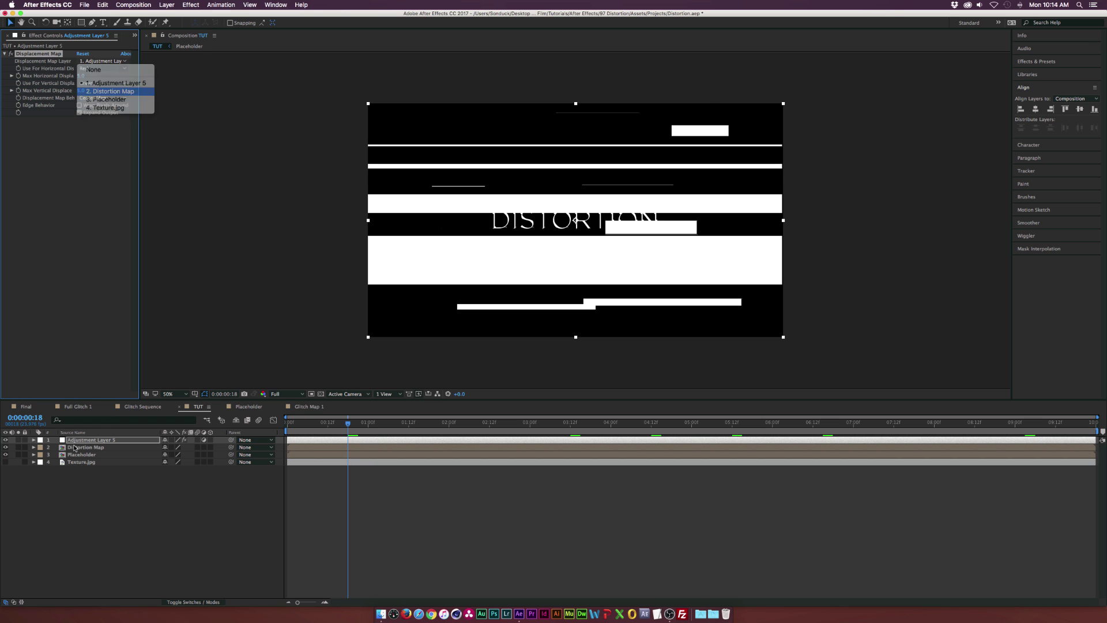
click(5, 447)
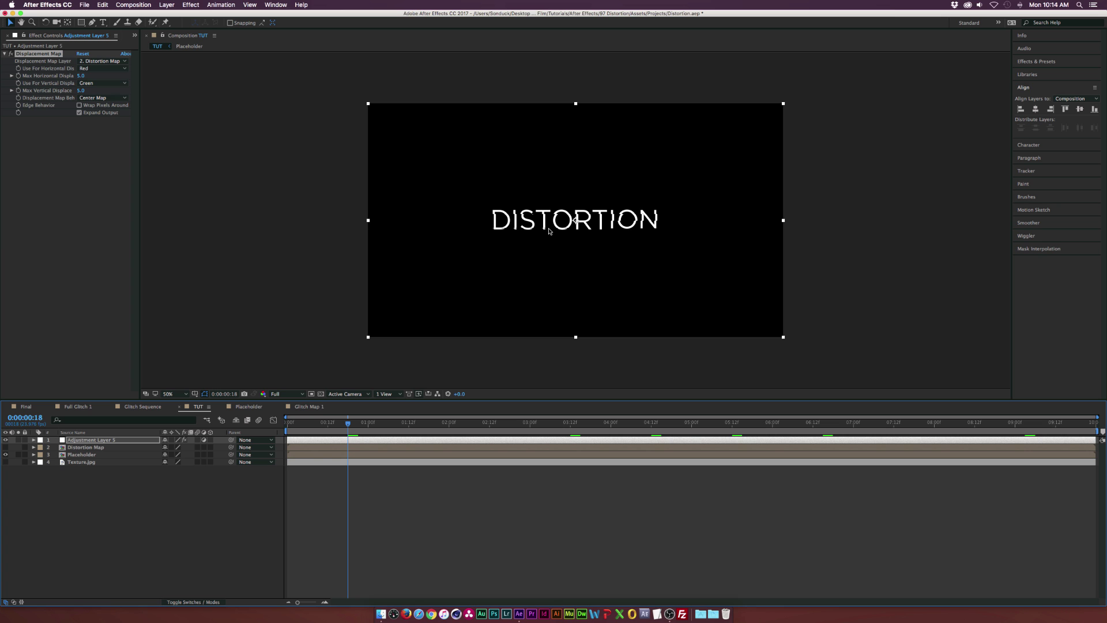
mouse_move(366, 424)
mouse_down()
mouse_move(625, 427)
mouse_move(334, 421)
mouse_move(358, 422)
mouse_up()
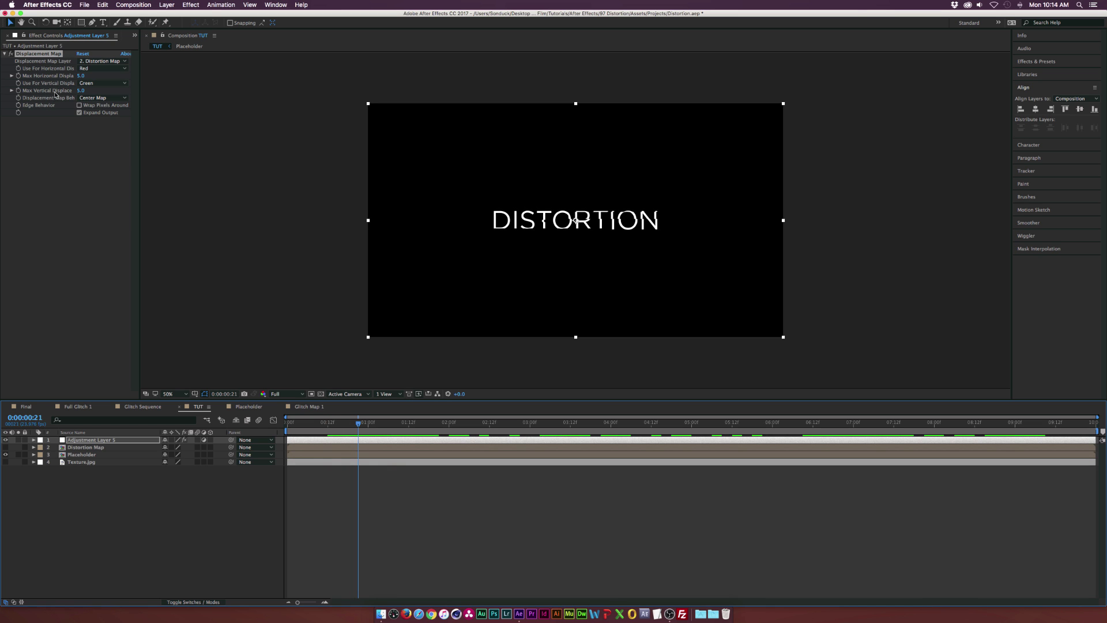
- Adjust the maximum horizontal displacement until title slices shift out past its left end, and set the maximum vertical displacement to 5
drag(81, 75, 151, 80)
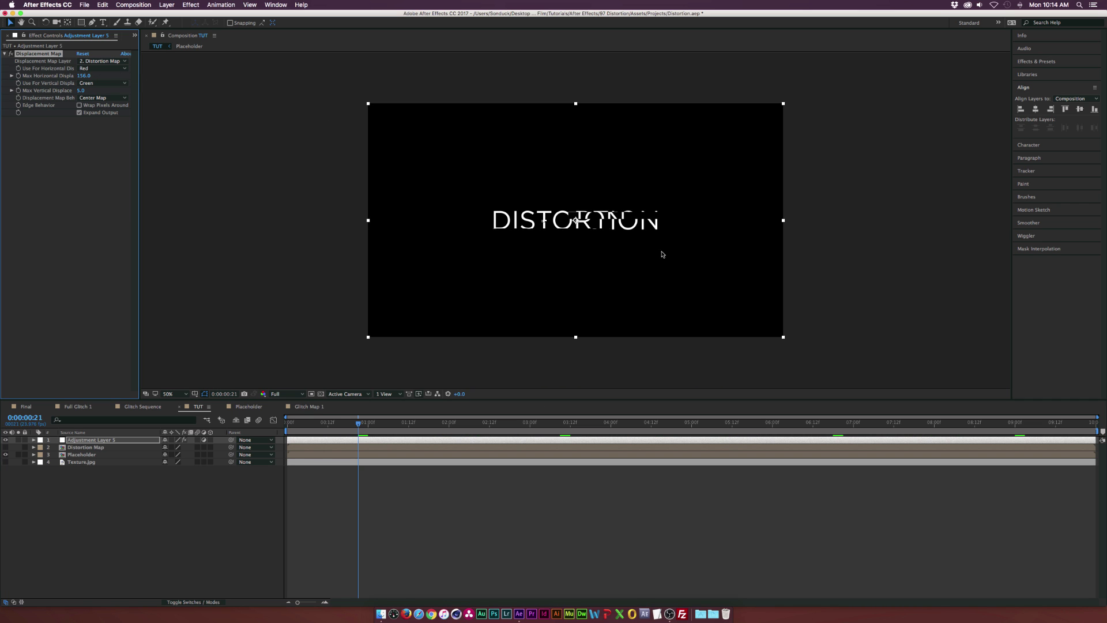
drag(363, 428, 449, 425)
drag(84, 75, 26, 76)
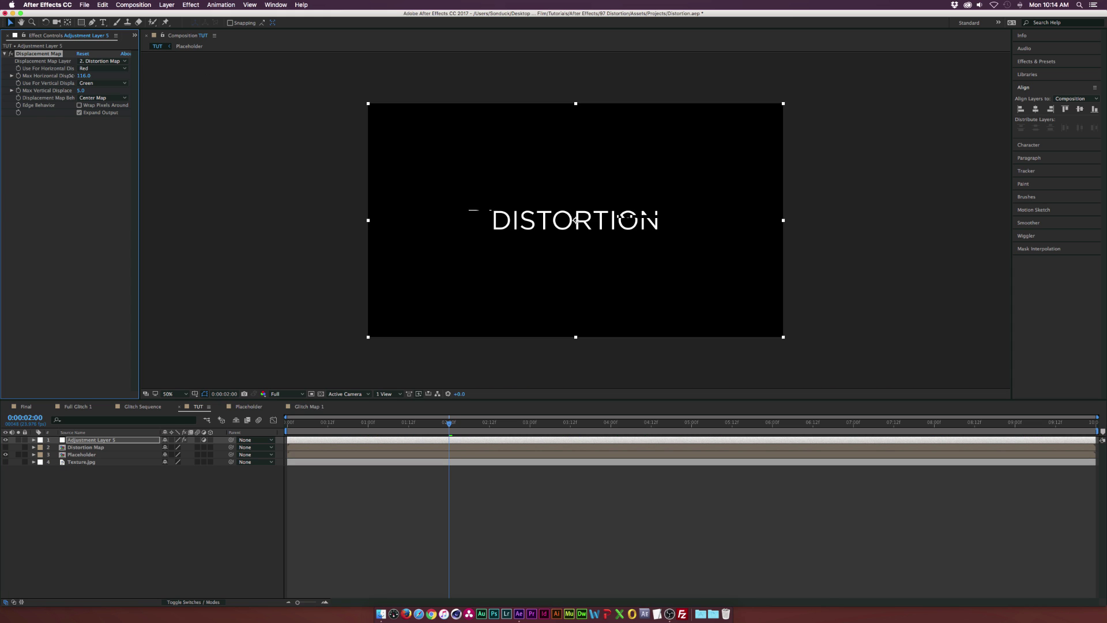
drag(81, 92, 113, 96)
click(84, 91)
text(5)
key(Return)
key(space)
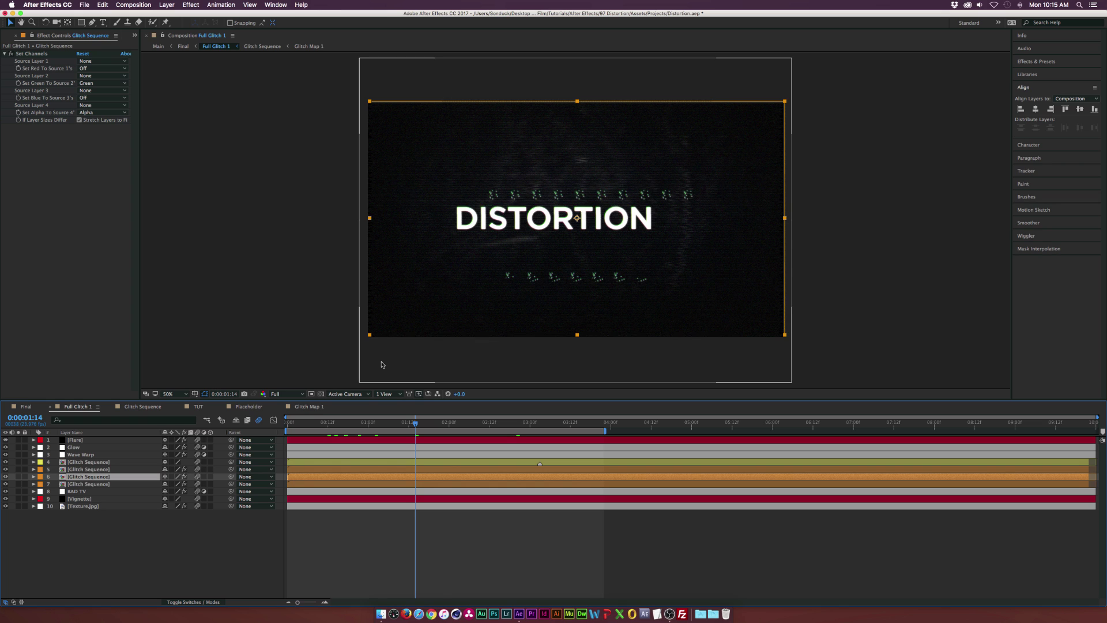
- Return to the TUT composition and draw a short, hairline-thin vertical white rectangle below the title's left end on a new shape layer
click(197, 407)
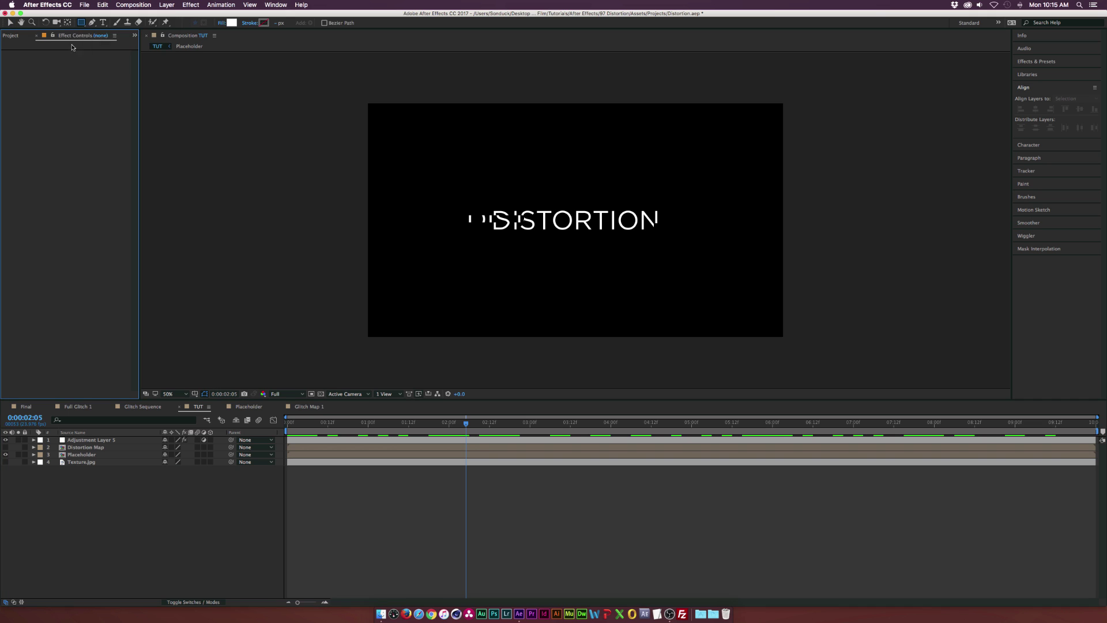
drag(81, 23, 109, 25)
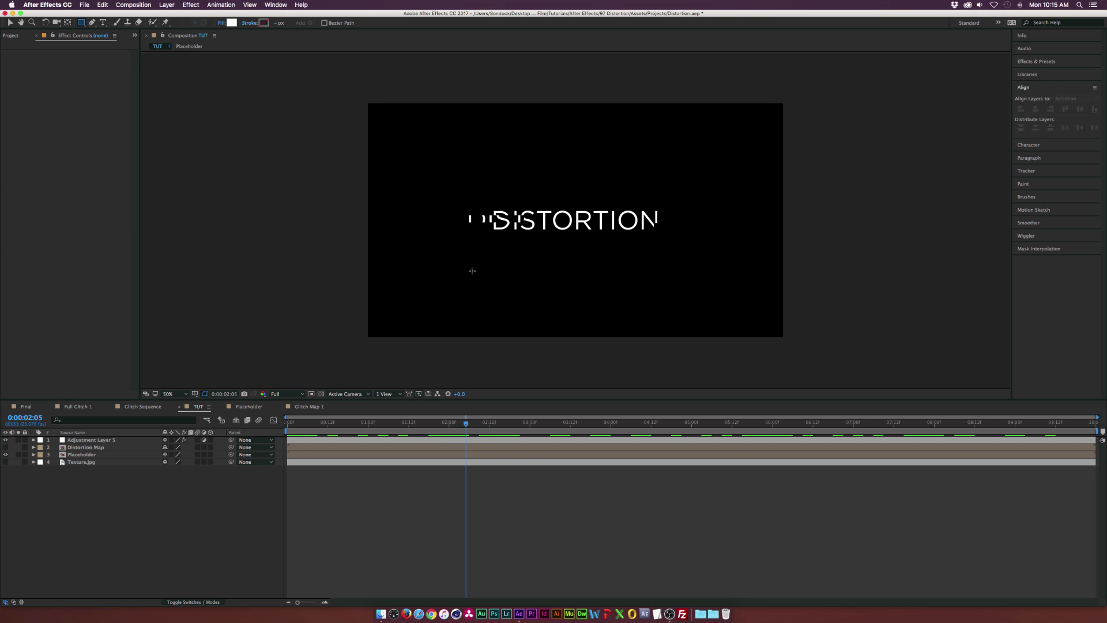
drag(457, 293, 458, 277)
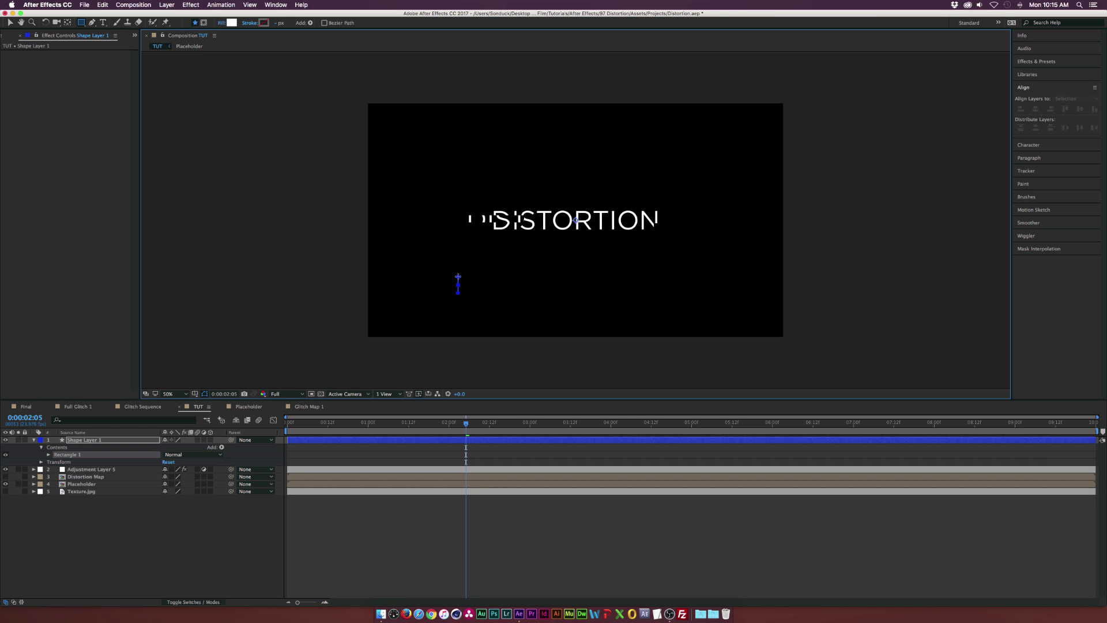
key(v)
click(288, 290)
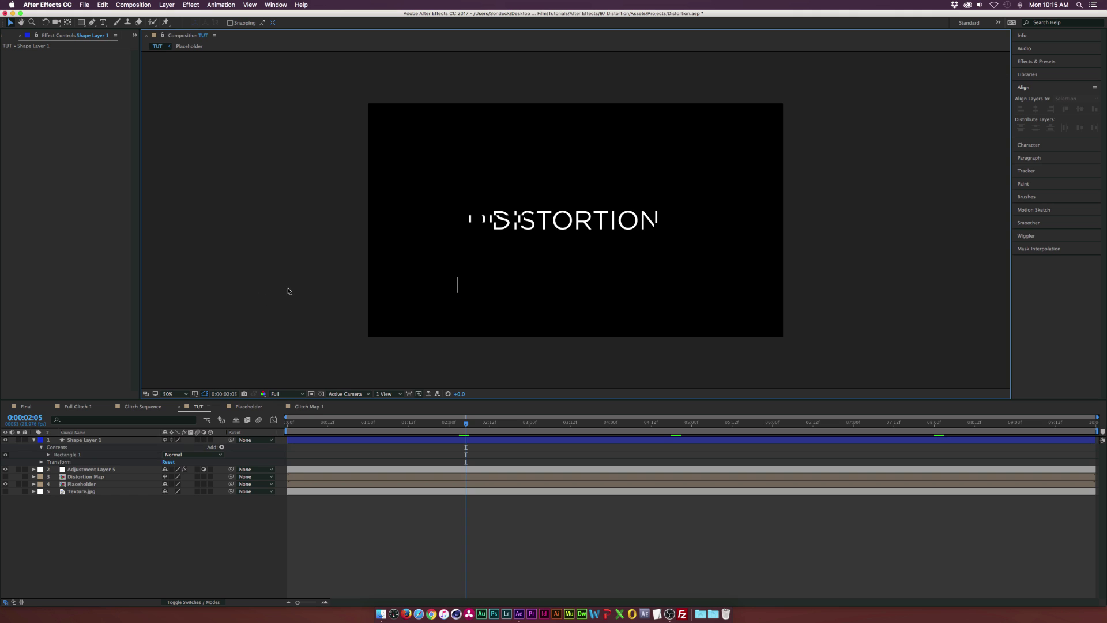
- Rename the new shape layer to Glitch 1
click(77, 440)
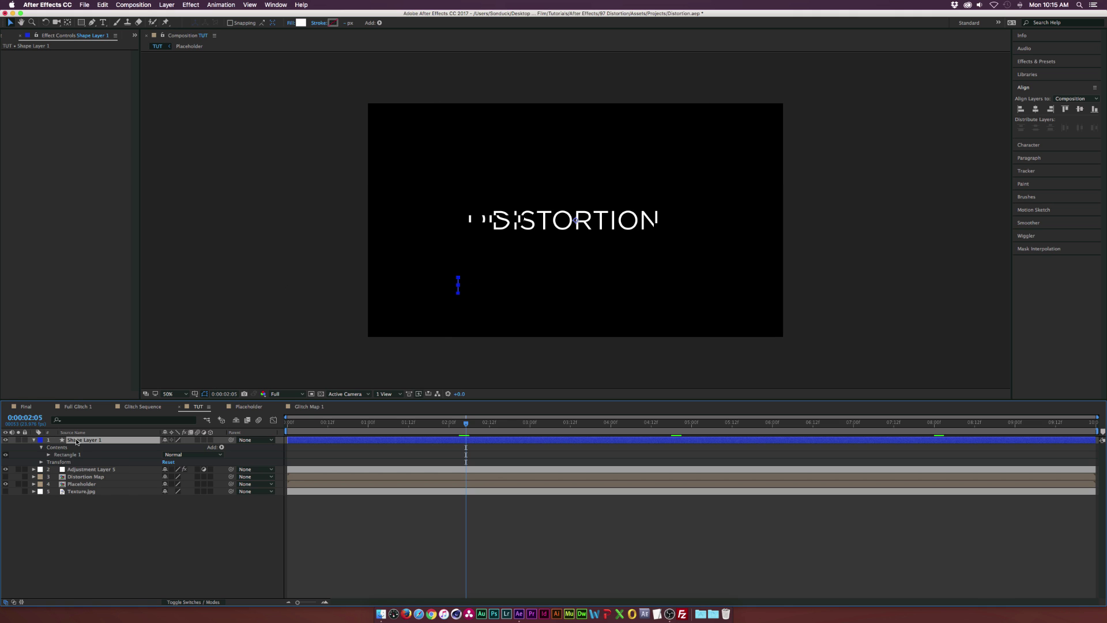
key(Return)
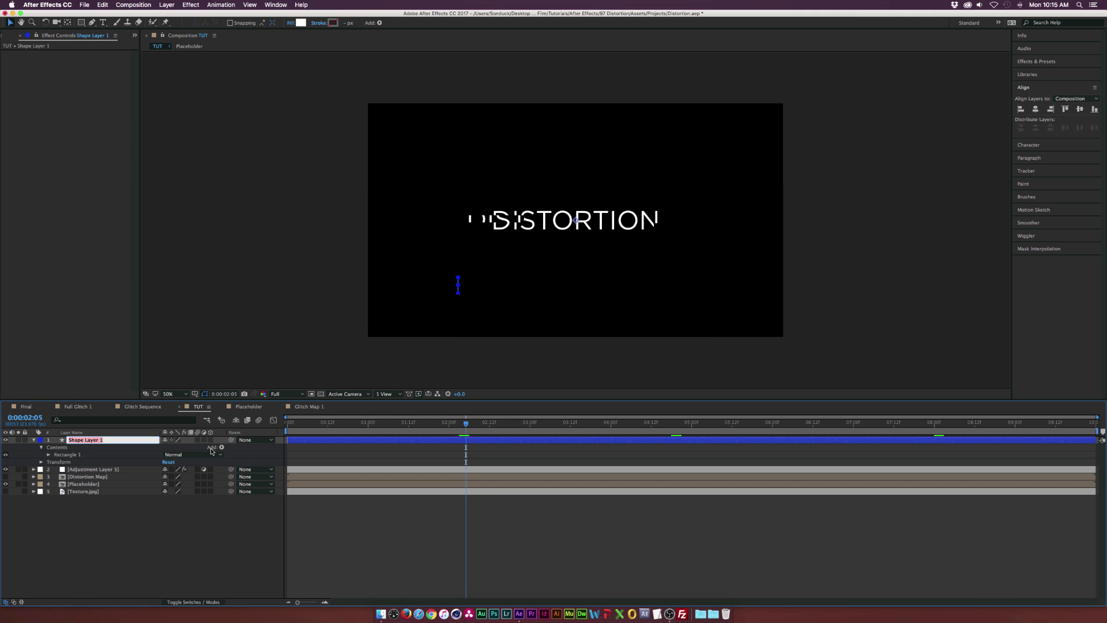
text(Glitch 1)
key(Return)
key(Return)
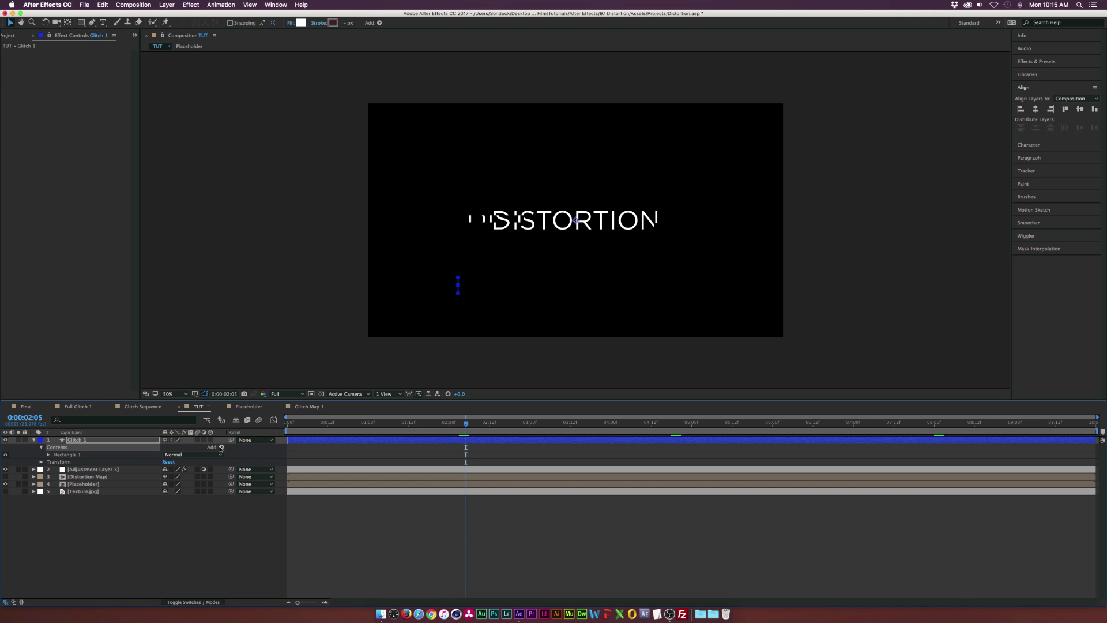
- Add a Repeater to the Glitch 1 layer and set its copies to 14
click(221, 447)
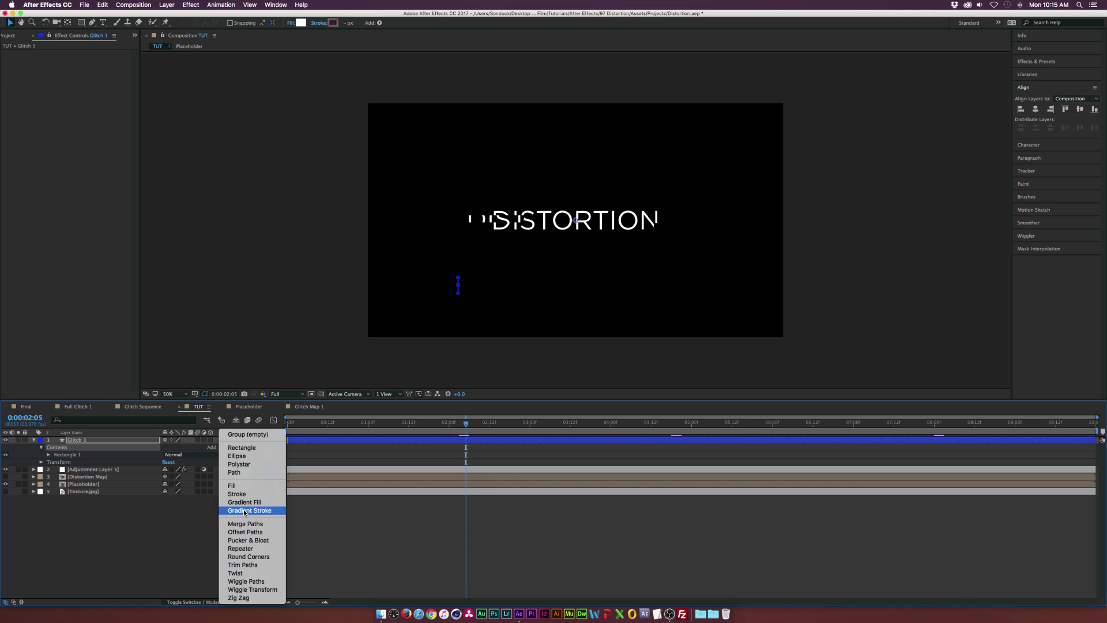
click(240, 548)
click(48, 462)
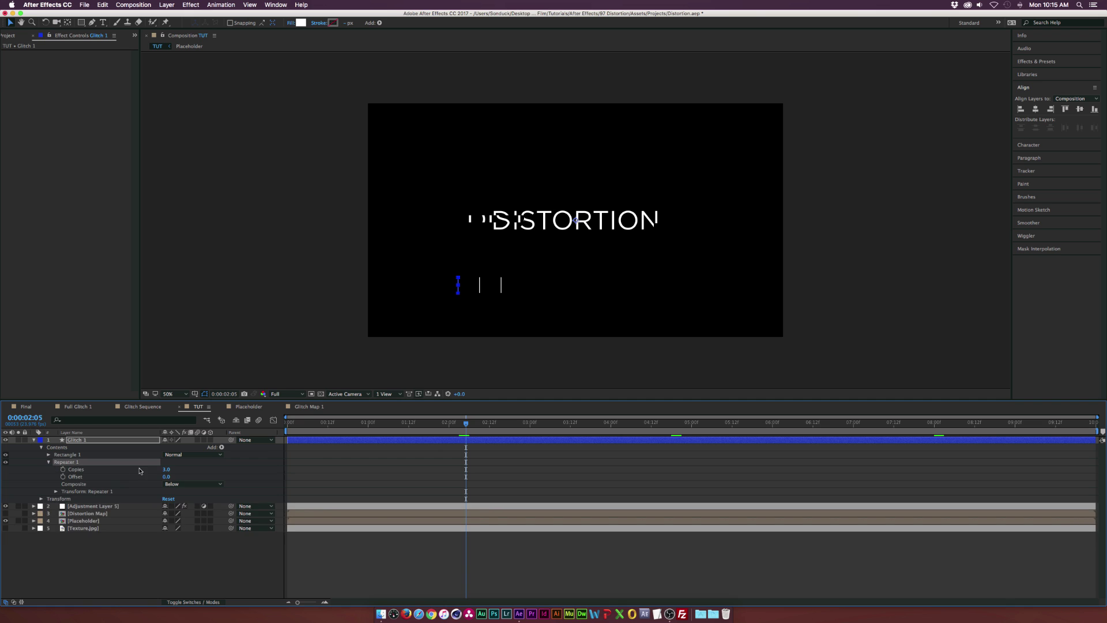
click(167, 469)
text(19)
key(Return)
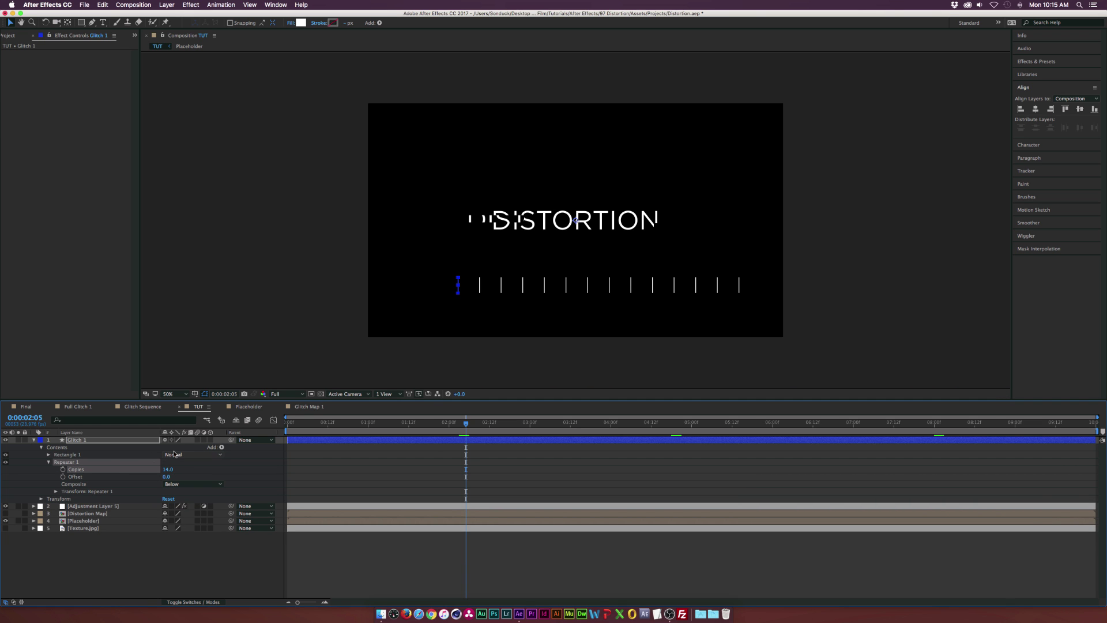
- Set the Repeater's horizontal position offset to 65 and increase its copies to 20
click(55, 492)
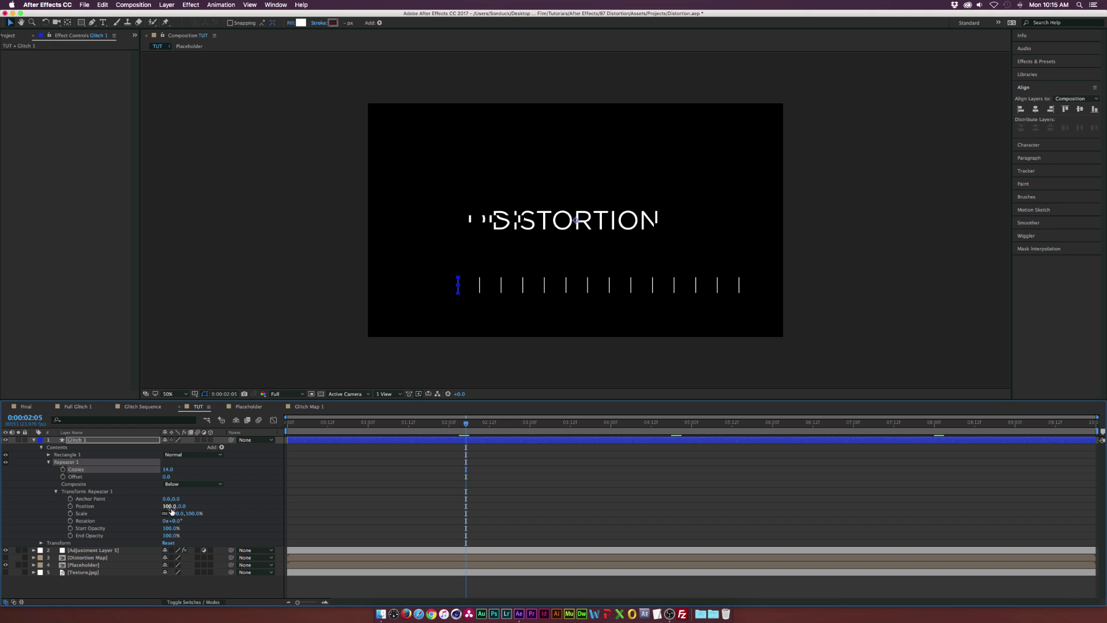
mouse_move(167, 506)
mouse_down()
mouse_move(146, 508)
mouse_move(157, 508)
mouse_up()
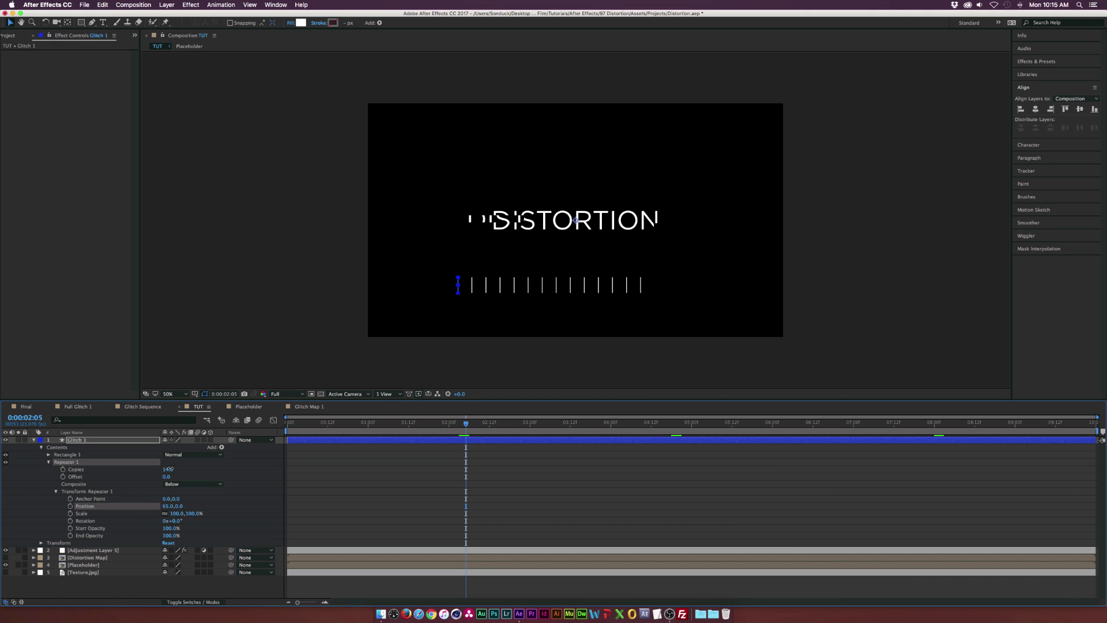
drag(170, 469, 172, 469)
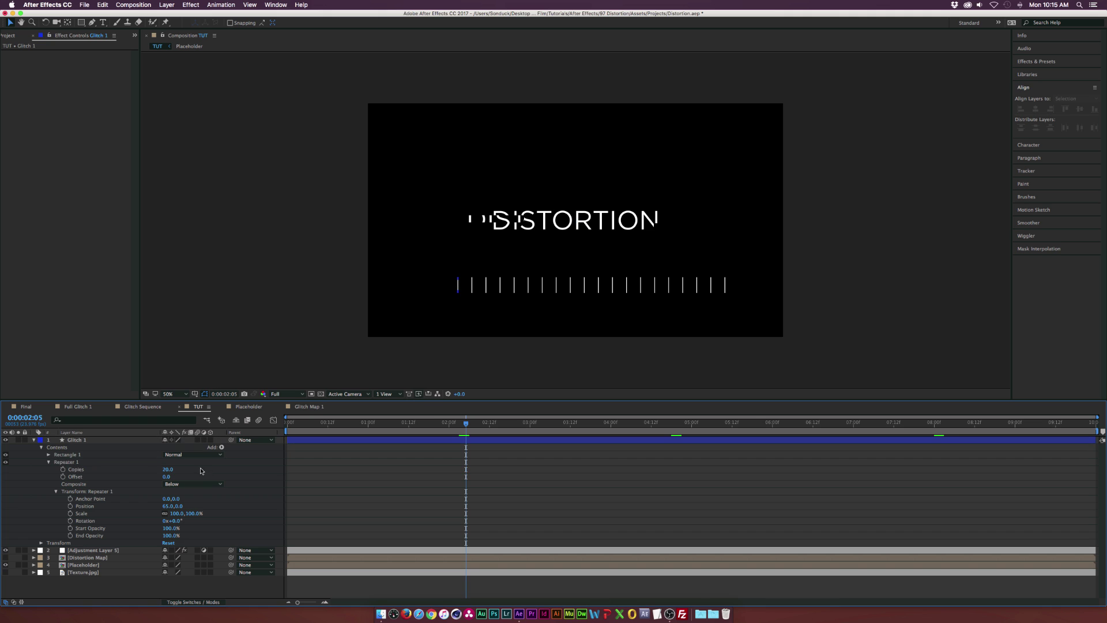
- Collapse the Glitch 1 layer, move it below the adjustment layer, and preview the distortion on its lines
click(38, 442)
click(34, 440)
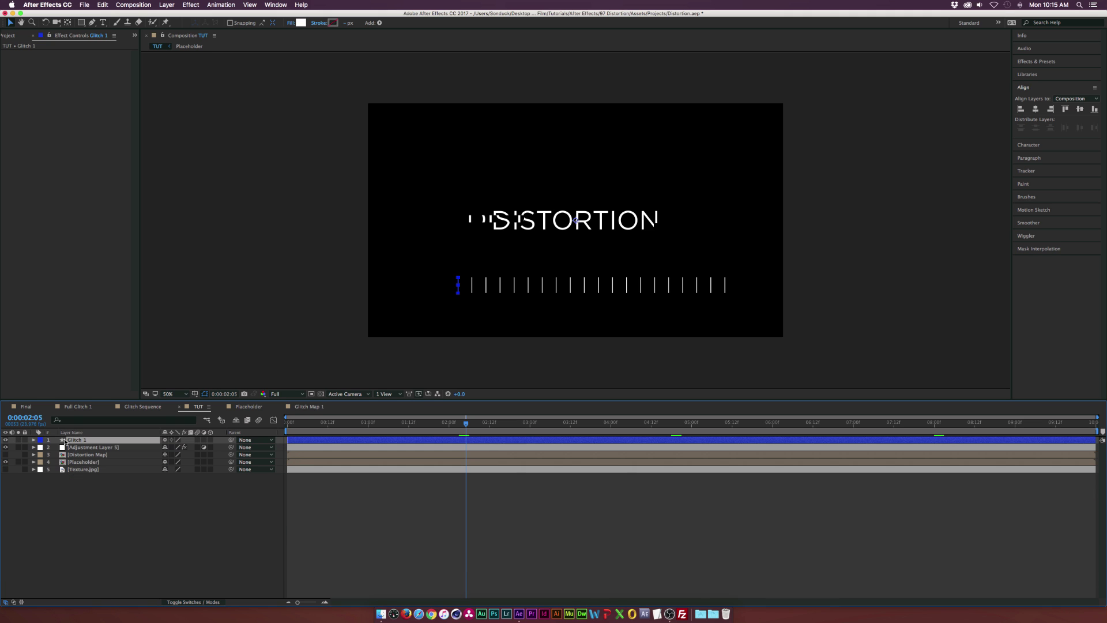
drag(75, 440, 72, 449)
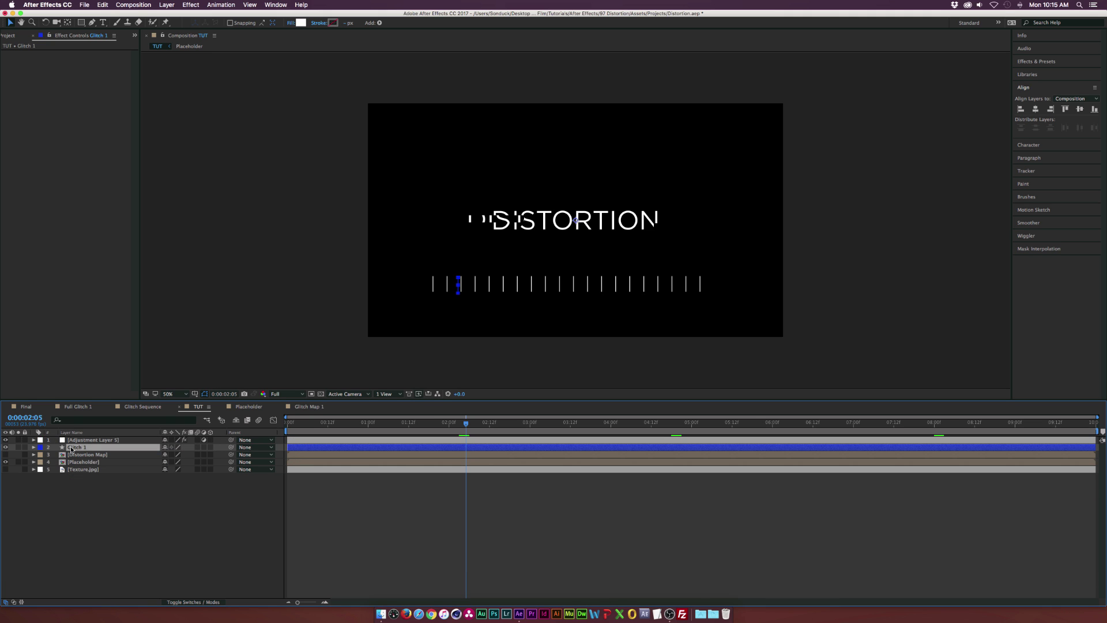
drag(409, 428, 397, 430)
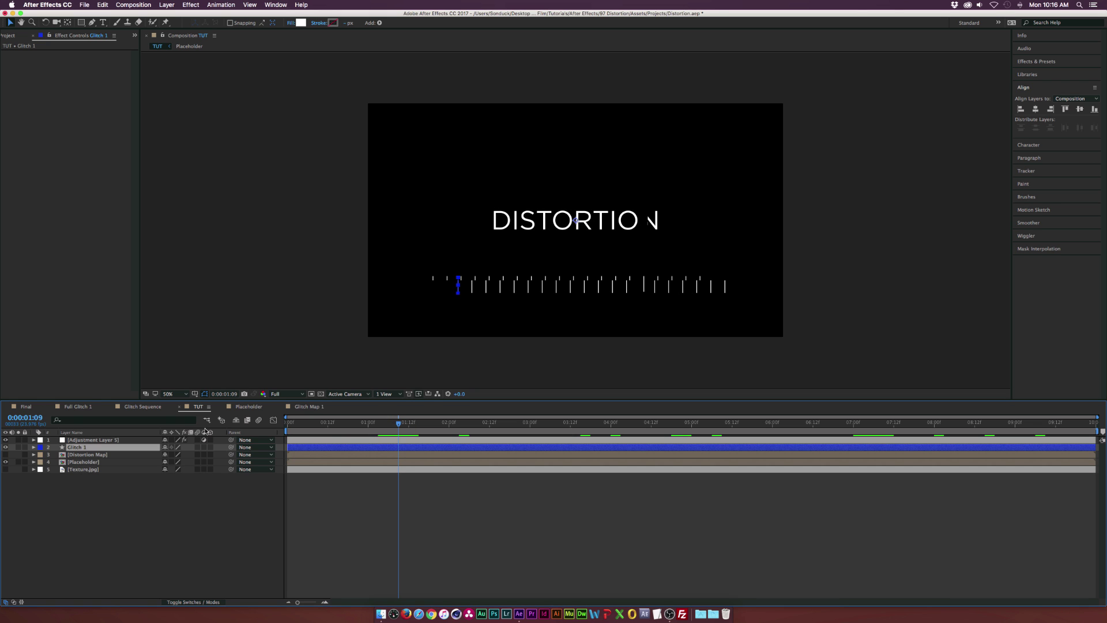
- Rename the adjustment layer to MAP
click(104, 440)
key(Return)
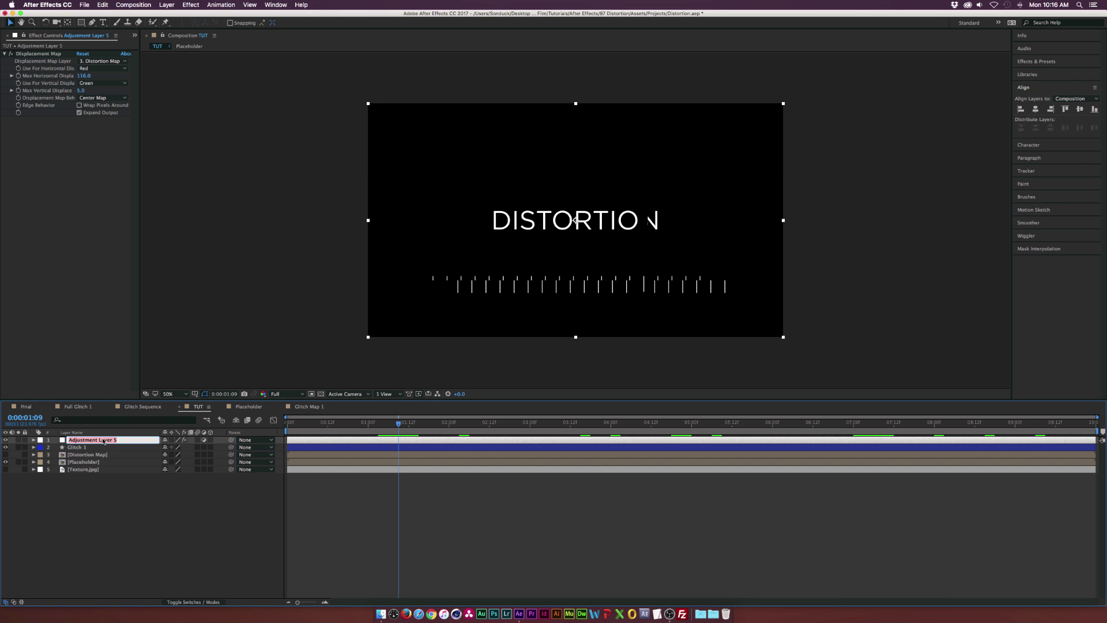
text(MAP)
key(Return)
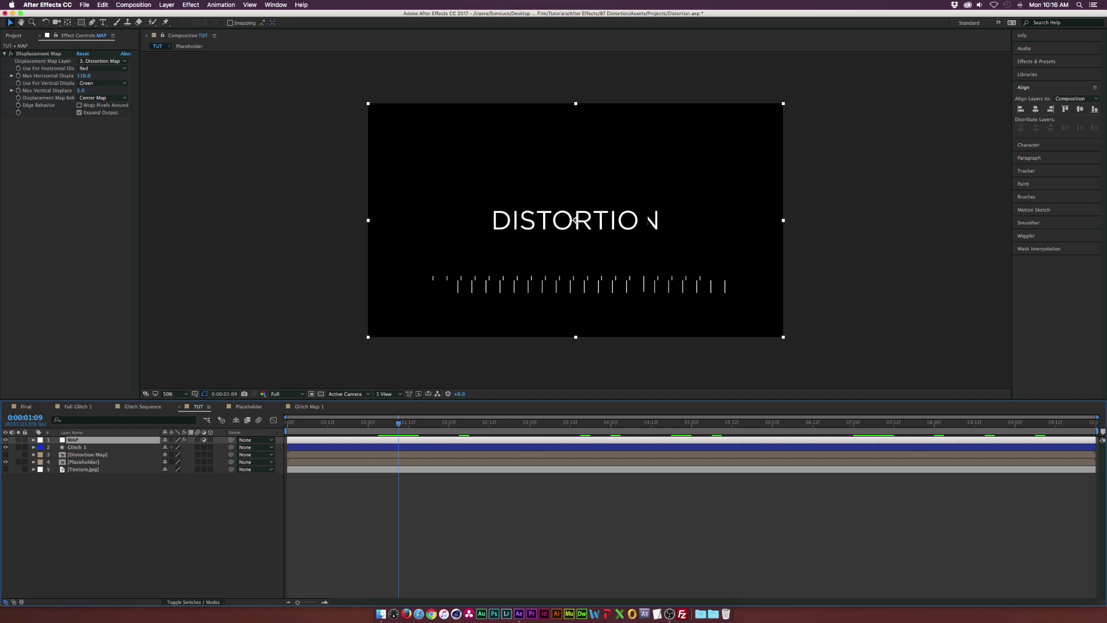
- Apply the Bad TV 3 - weak preset from the Image - Special Effects animation presets to the Glitch 1 layer
click(87, 447)
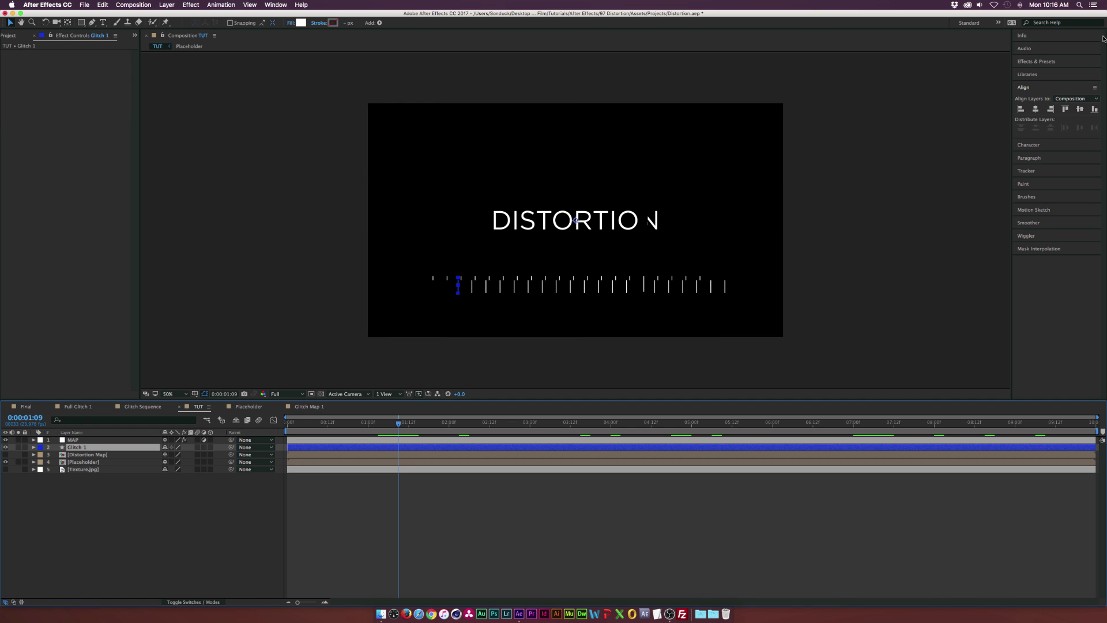
click(1044, 61)
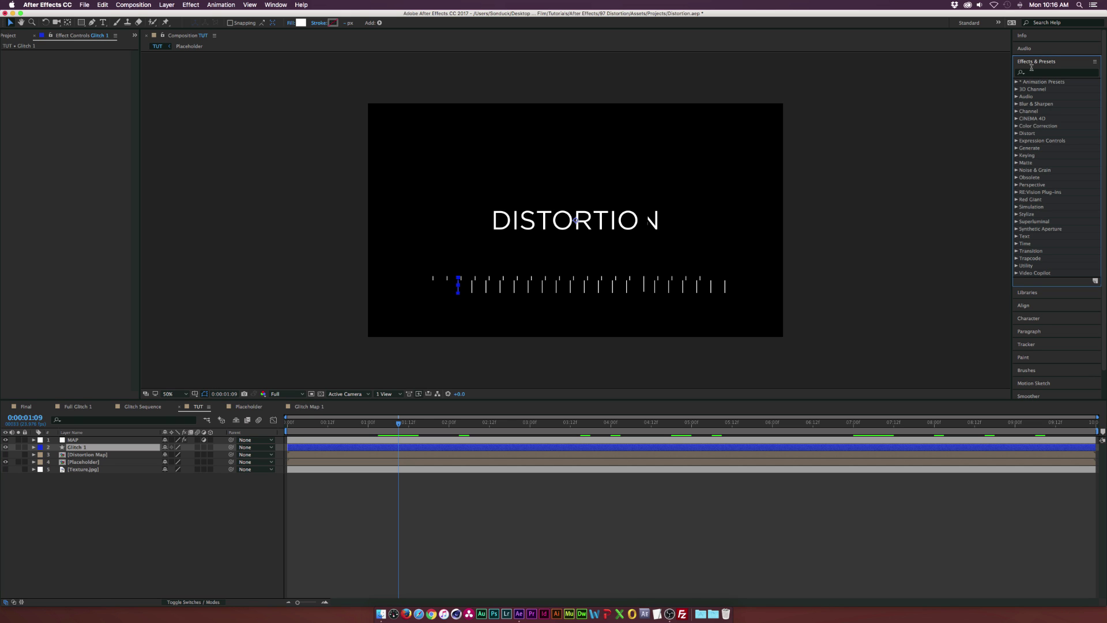
click(1017, 82)
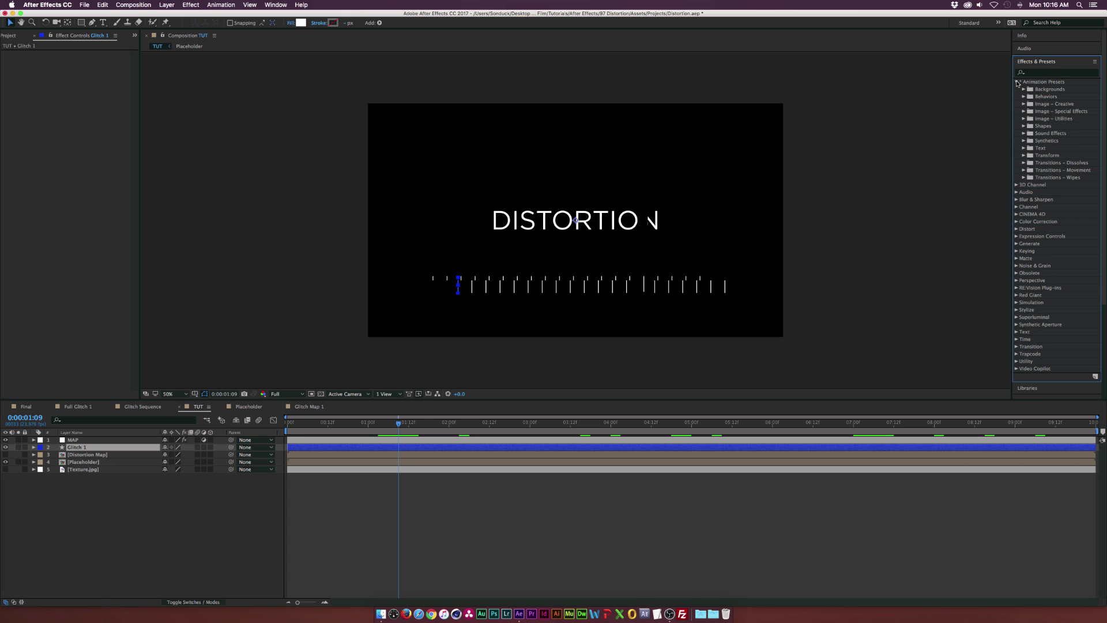
click(1024, 112)
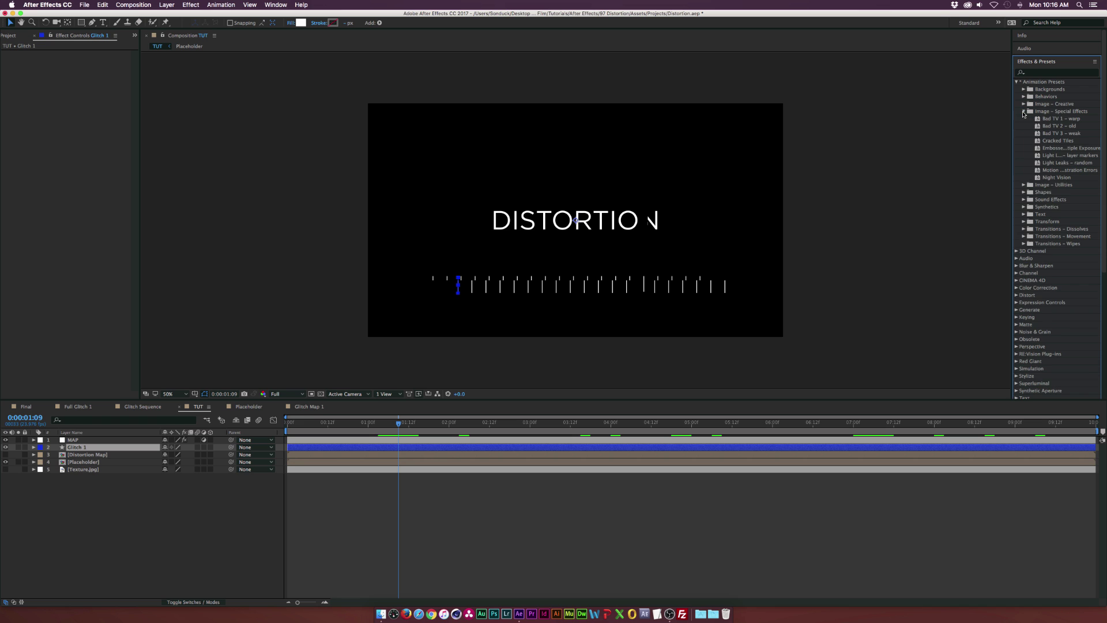
click(1042, 134)
drag(1068, 134, 74, 448)
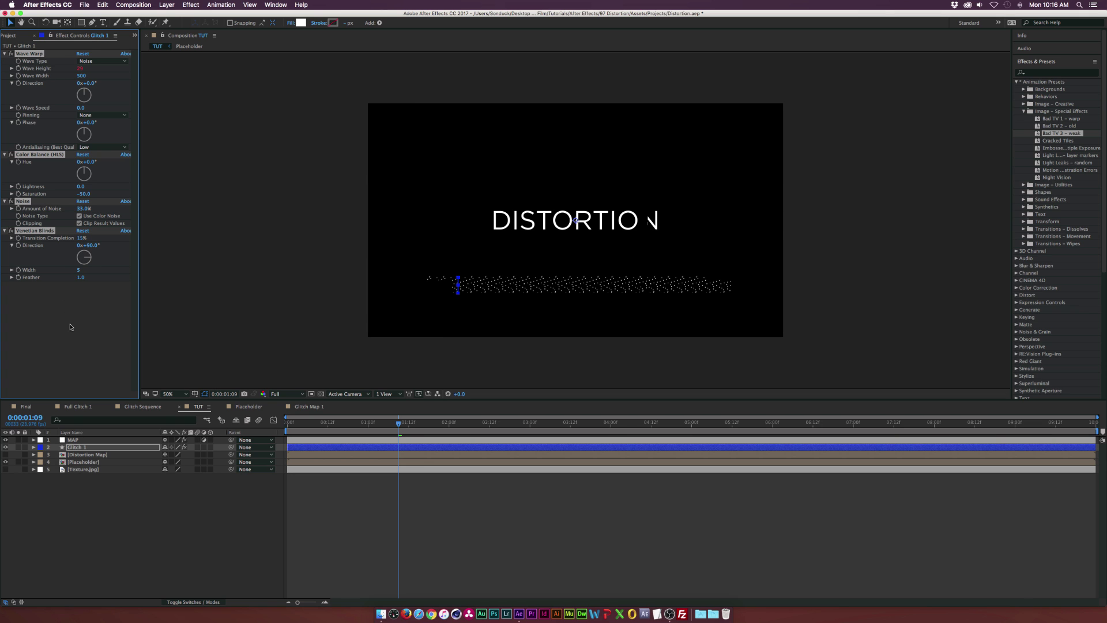
- Remove Color Balance (HLS), Noise and Venetian Blinds from Glitch 1, keeping only Wave Warp, and preview the animation
click(34, 230)
shift+click(40, 157)
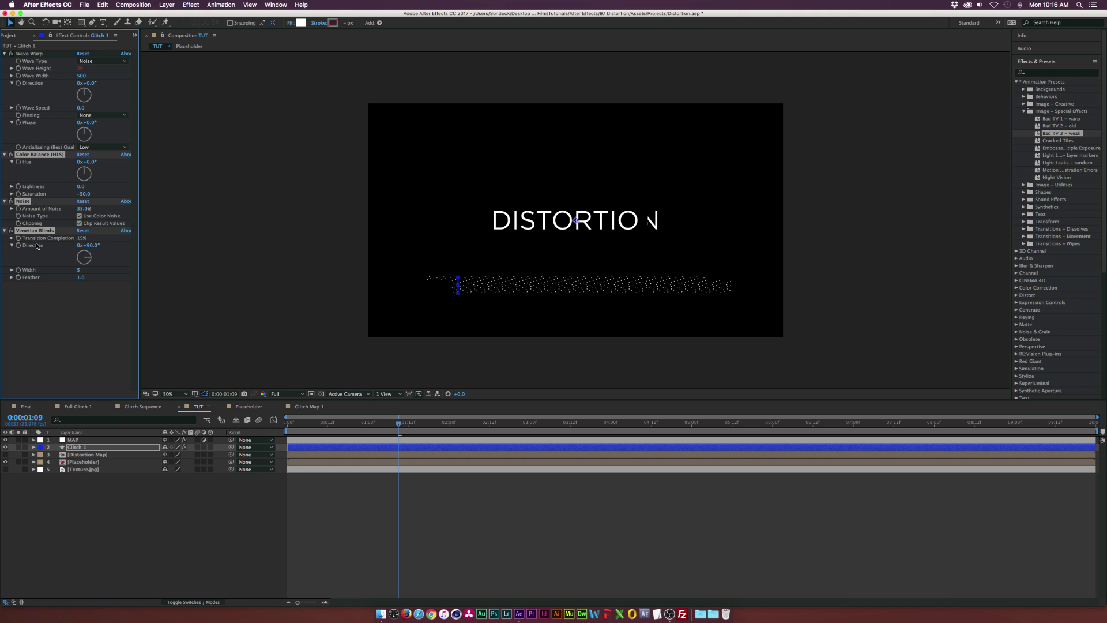
key(Delete)
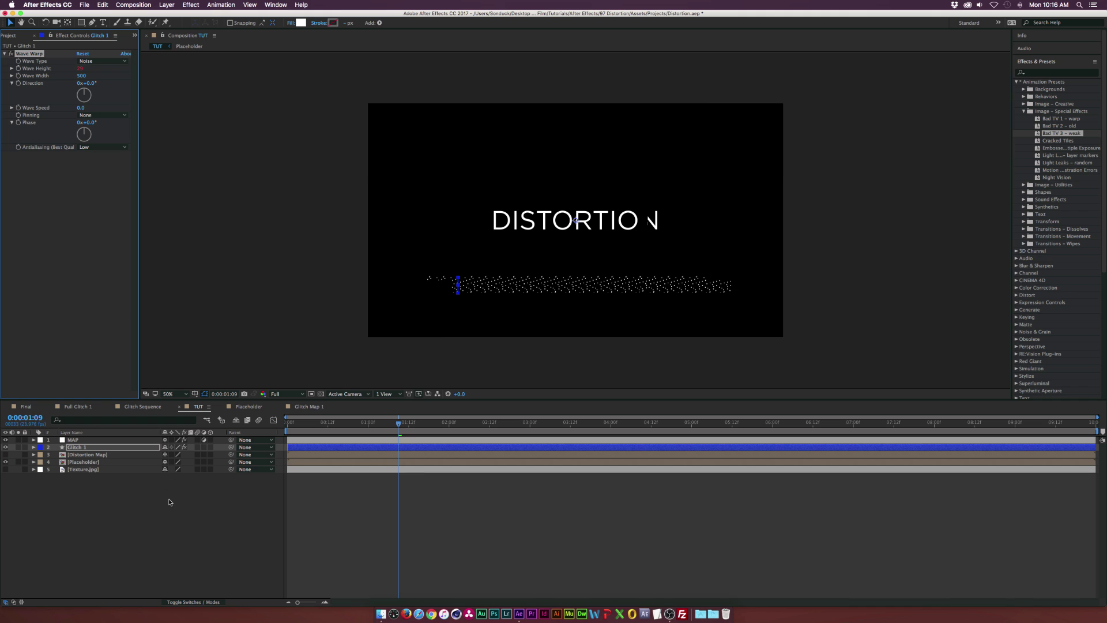
key(space)
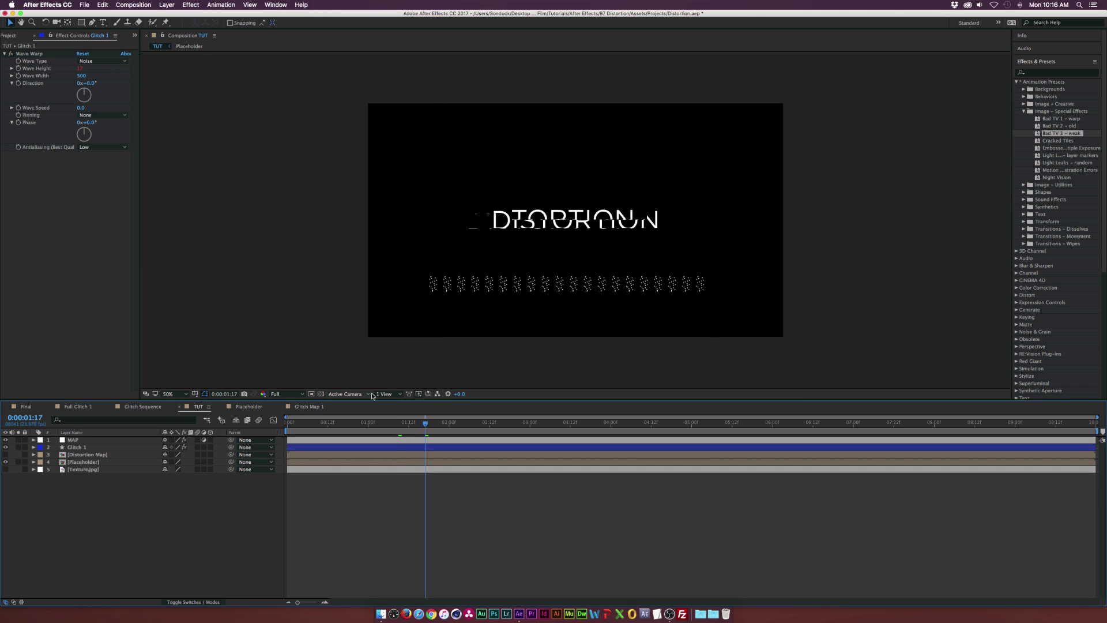
- Trim the Glitch 1 layer to a clip of a few frames around 0:00:00:06
drag(339, 430, 304, 429)
click(307, 448)
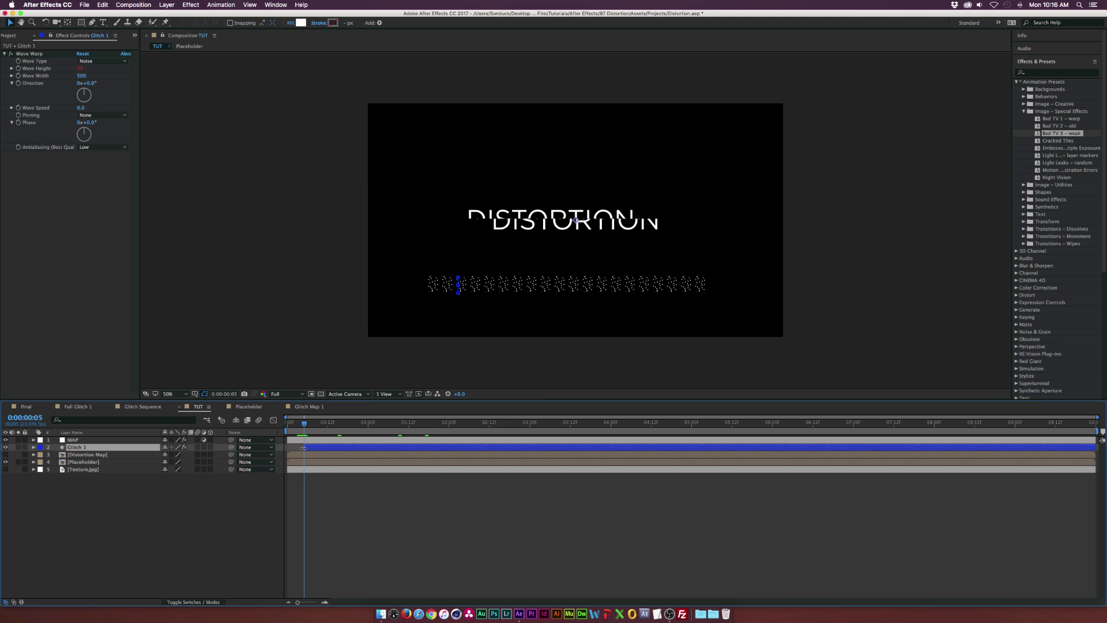
drag(306, 423, 308, 437)
key(super+shift+d)
key(Delete)
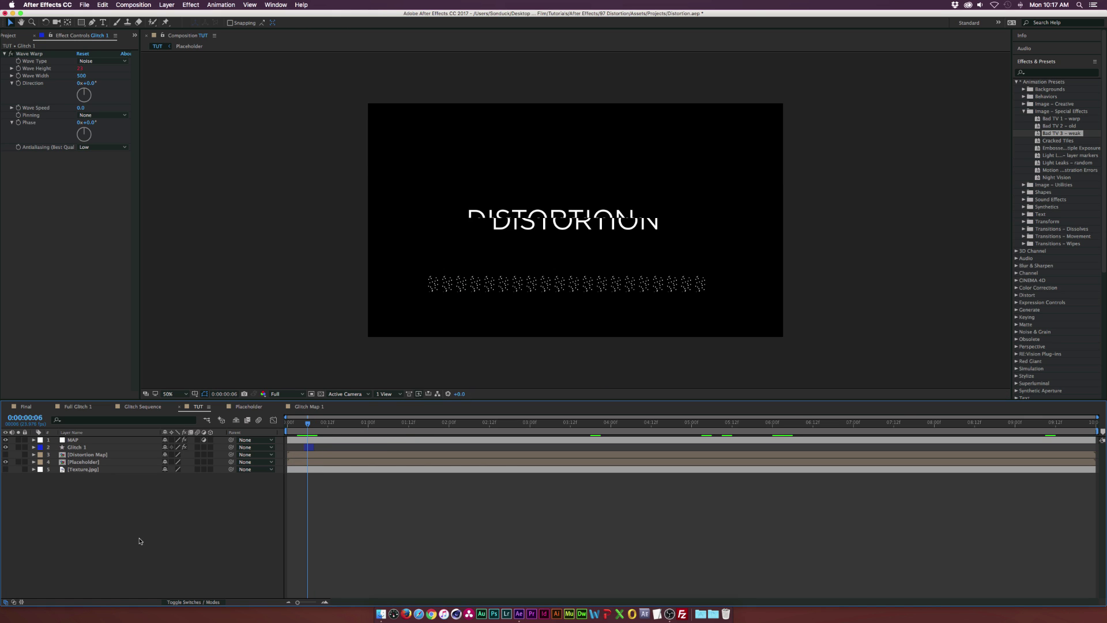
- Draw a thin vertical rectangle above the title's first letter and add a Repeater with many more copies
click(81, 22)
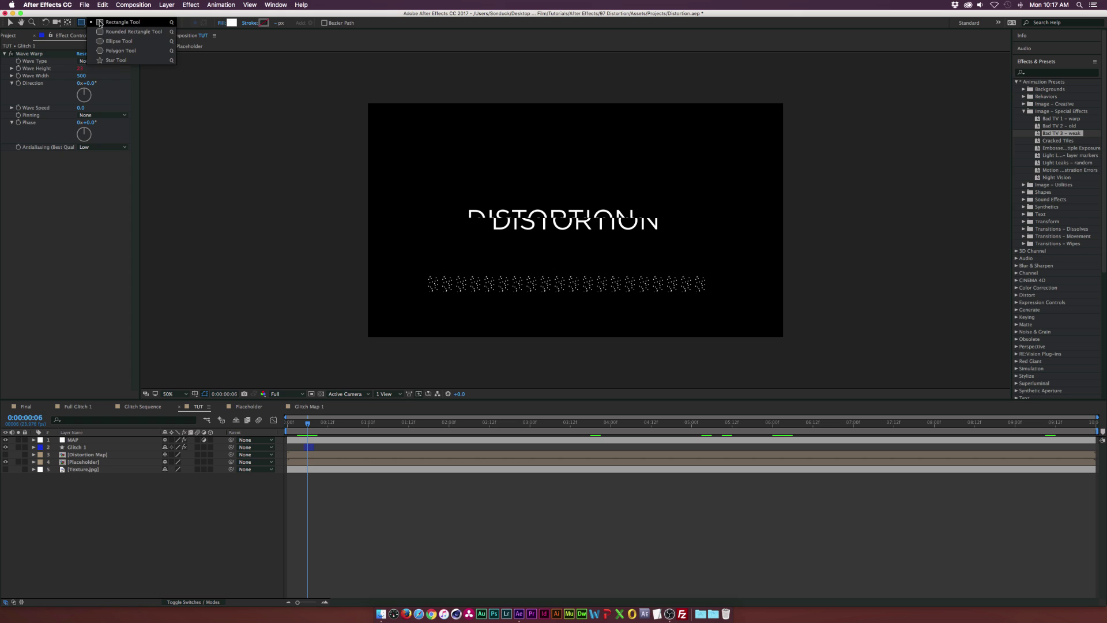
click(483, 175)
drag(483, 175, 480, 191)
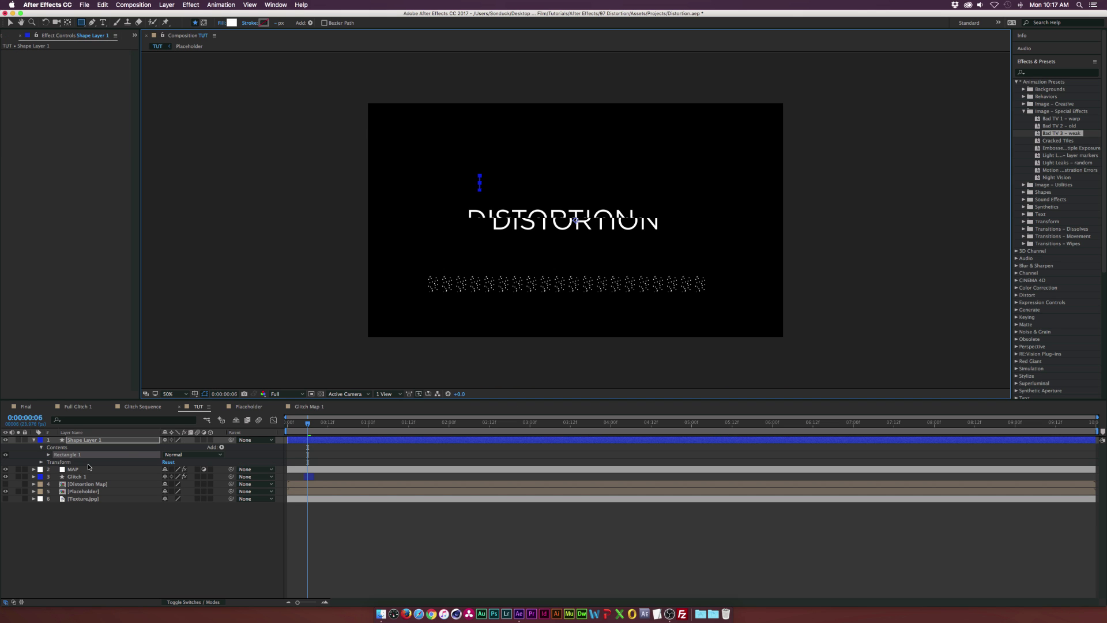
click(222, 448)
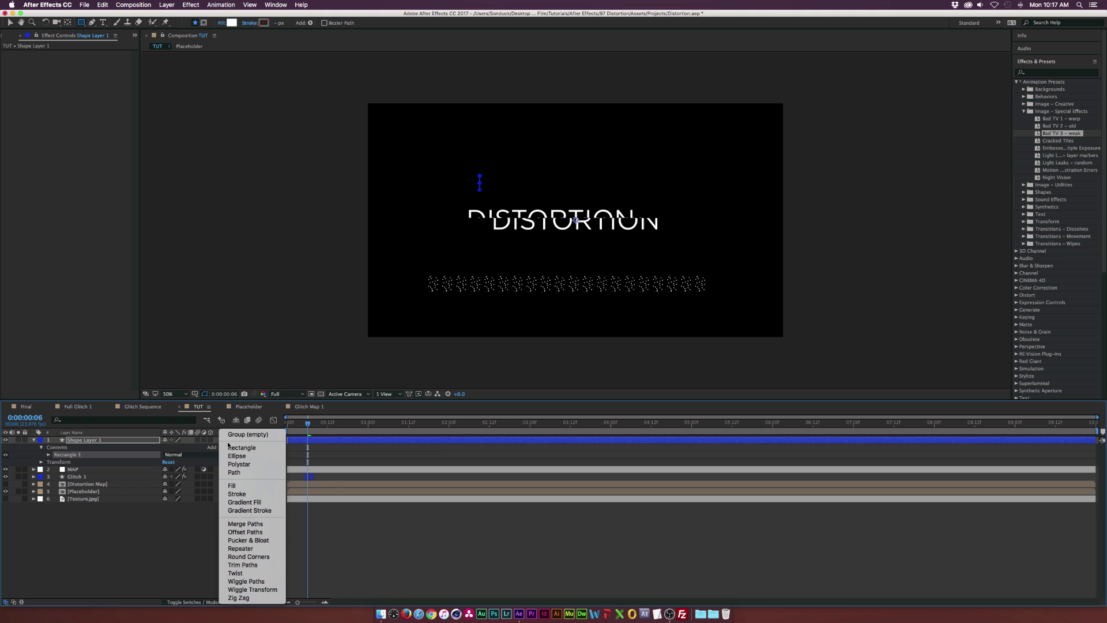
click(242, 547)
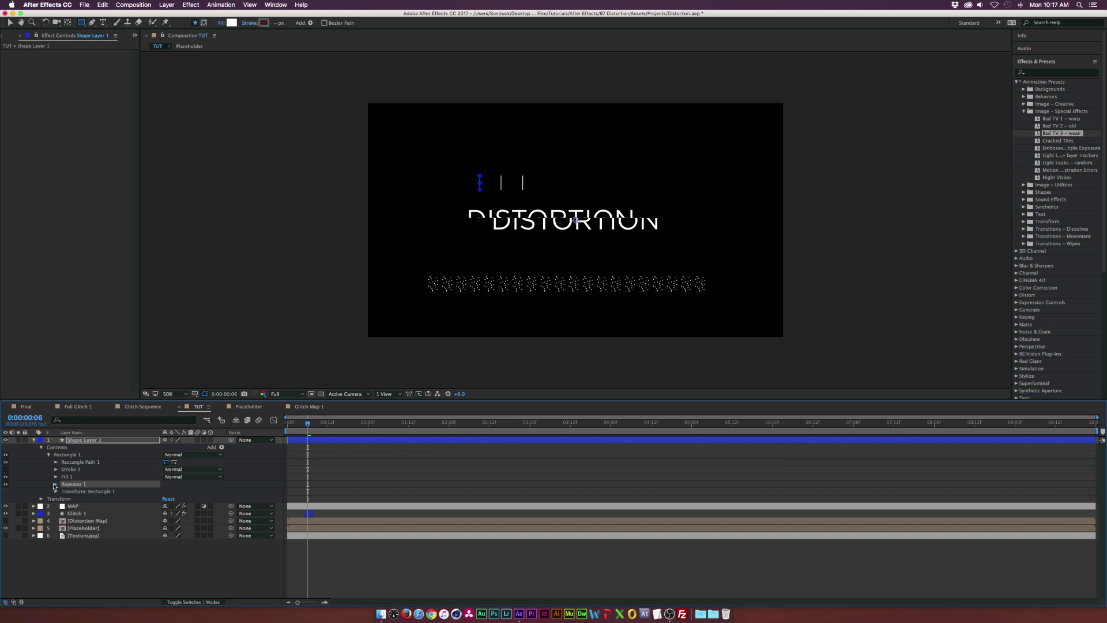
click(55, 484)
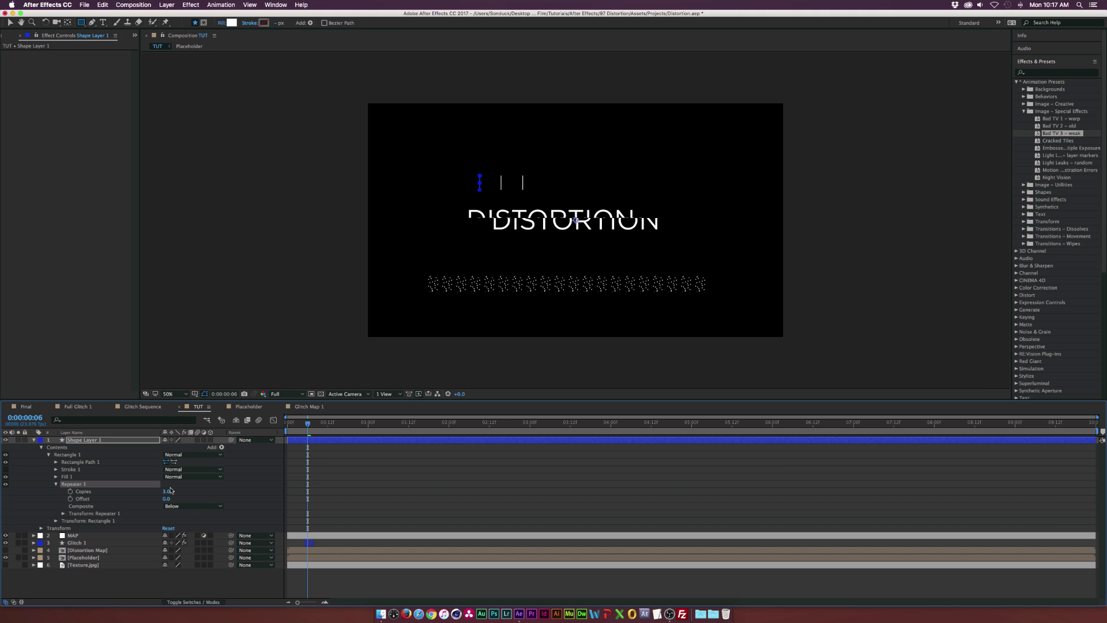
- Copy the Wave Warp effect from Glitch 1 onto Shape Layer 1
click(69, 543)
click(25, 54)
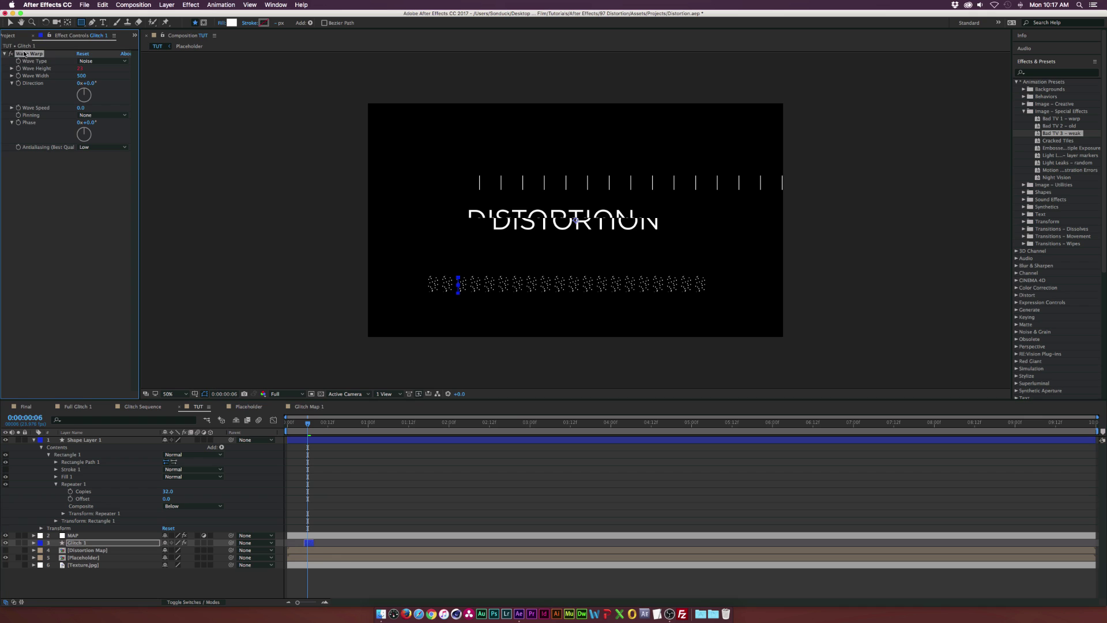
click(98, 441)
key(ctrl+v)
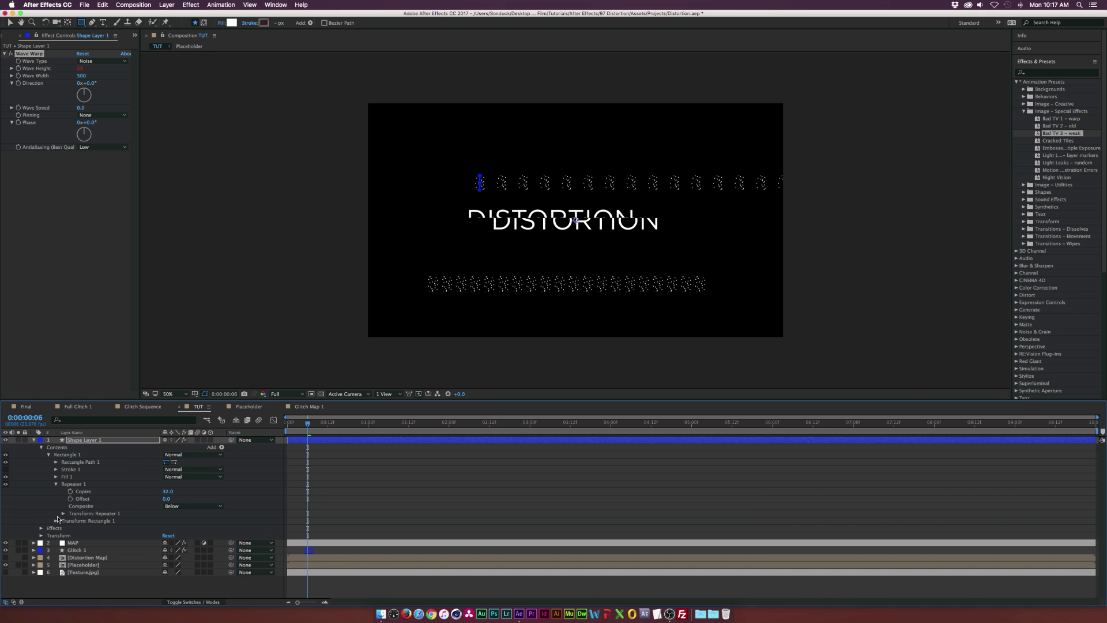
- Set Shape Layer 1's Repeater position to 0, 15 so the copies stack vertically, and collapse the layer
click(63, 514)
click(168, 528)
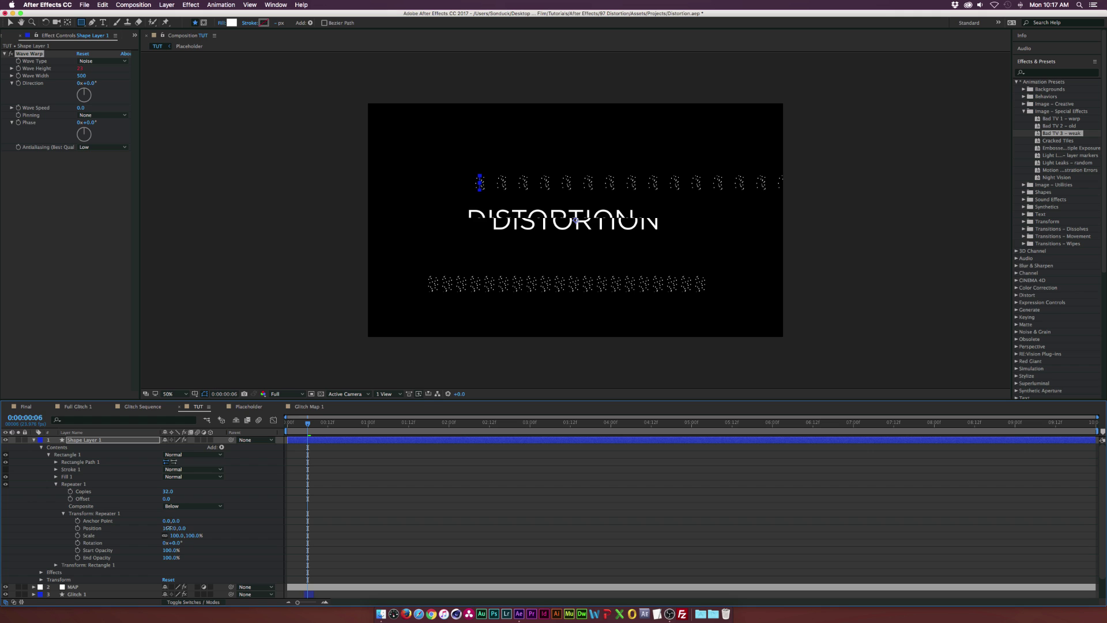
text(0)
key(Tab)
text(45)
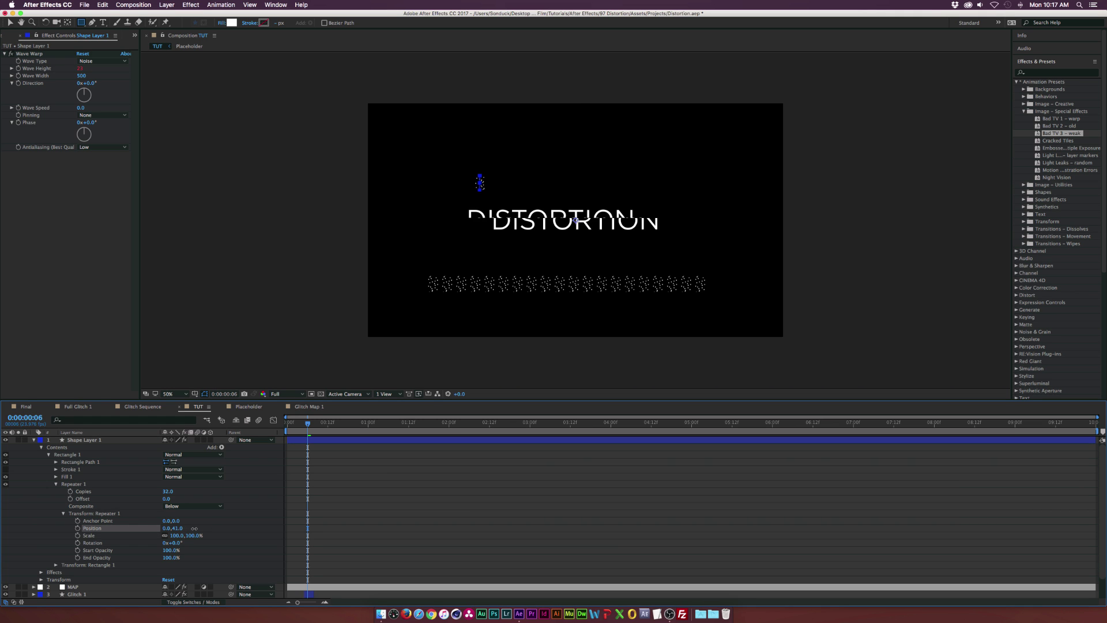
key(Return)
drag(196, 528, 182, 527)
click(32, 442)
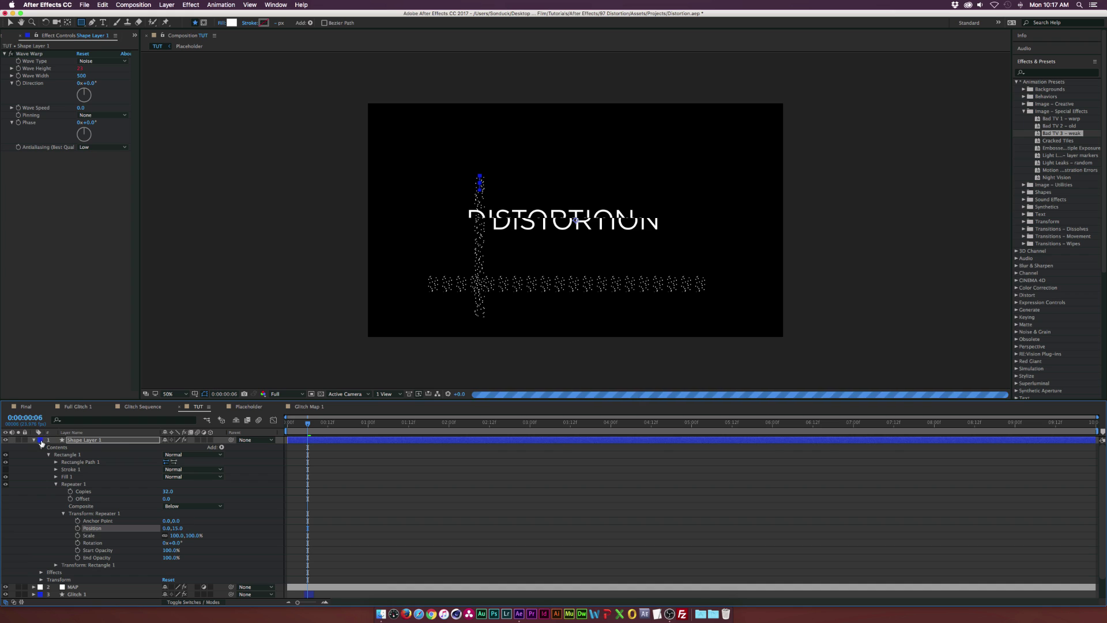
click(32, 440)
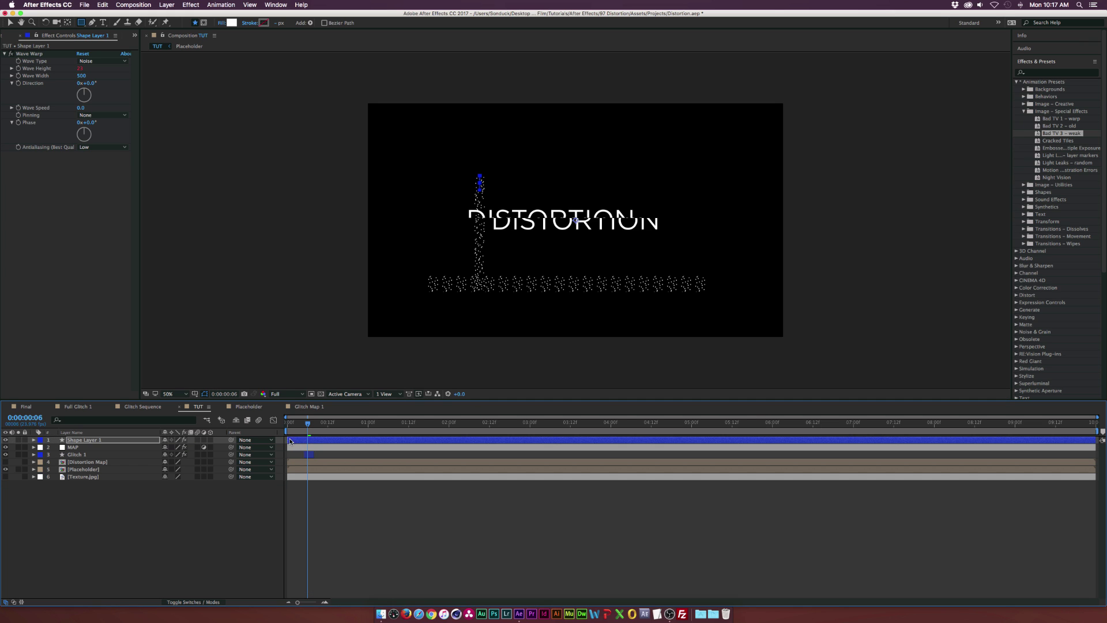
- Trim Shape Layer 1 to a few frames ending at 0:00:00:10, just after Glitch 1, and move it below Glitch 1
click(289, 441)
drag(313, 435, 322, 429)
key(alt+])
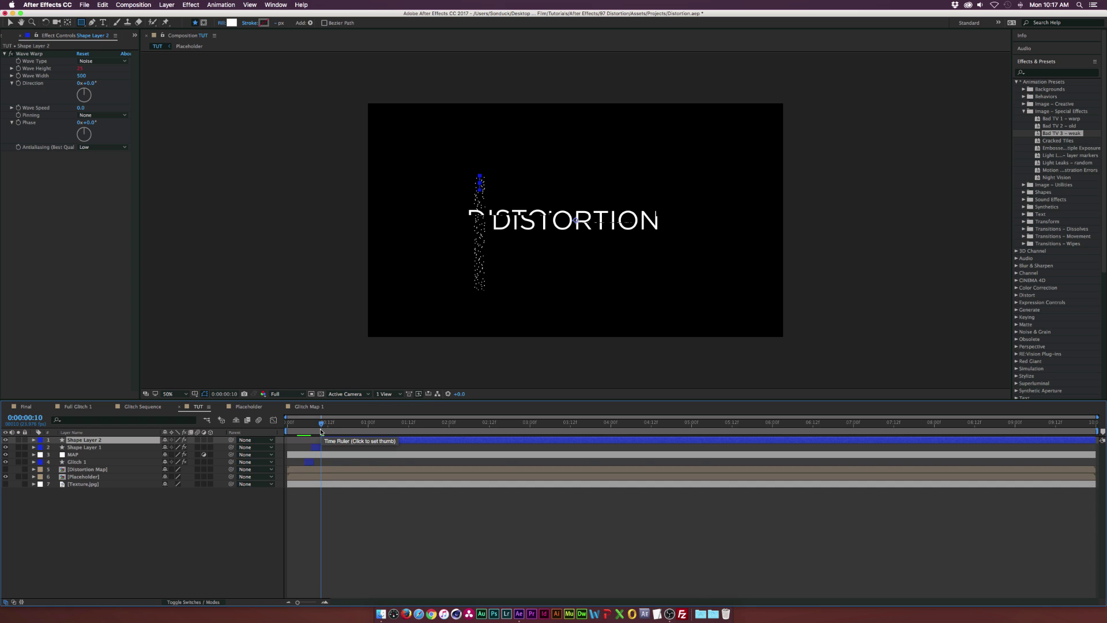
drag(94, 455, 93, 458)
- Duplicate Glitch 1, shift the copy to start right after the Shape Layer 1 clip, and set its position to 930, 60
click(202, 449)
key(super+d)
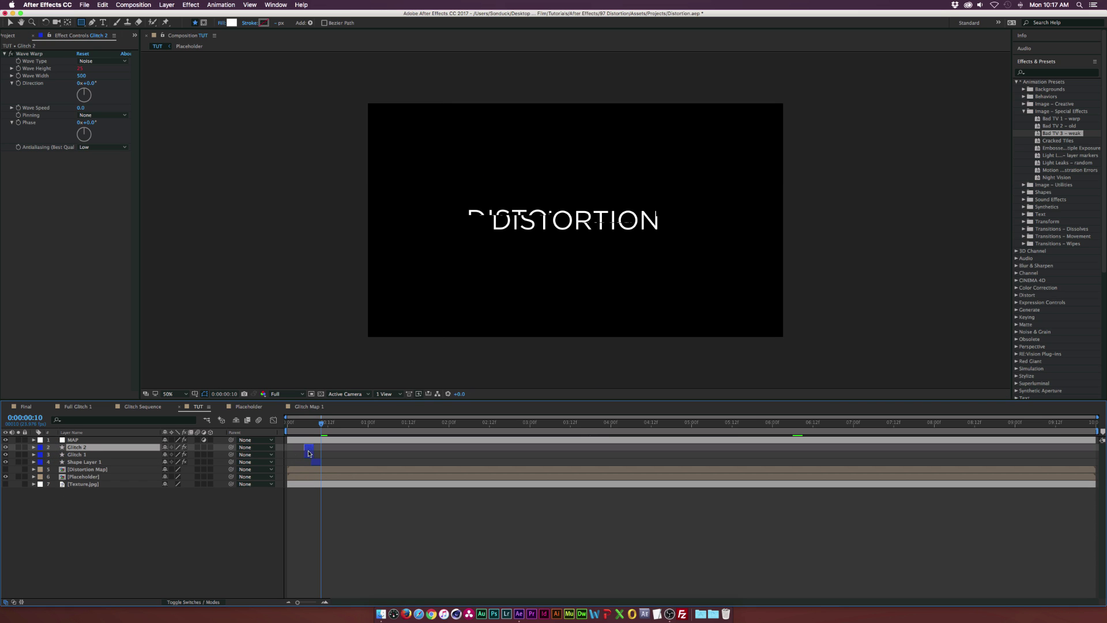
drag(308, 450, 326, 451)
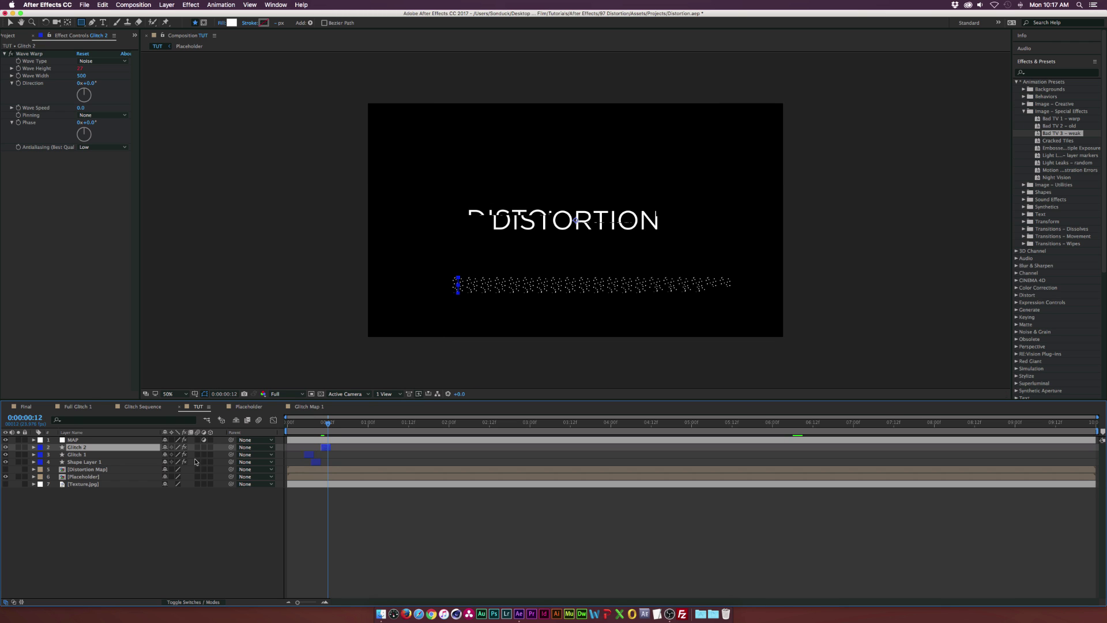
key(p)
drag(173, 454, 143, 458)
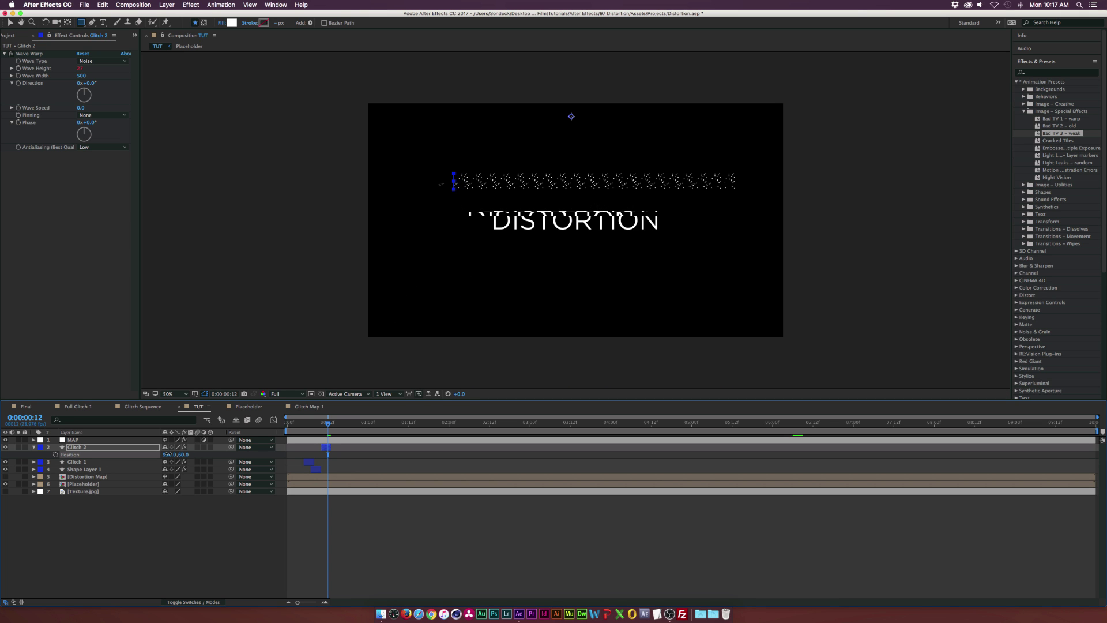
click(168, 500)
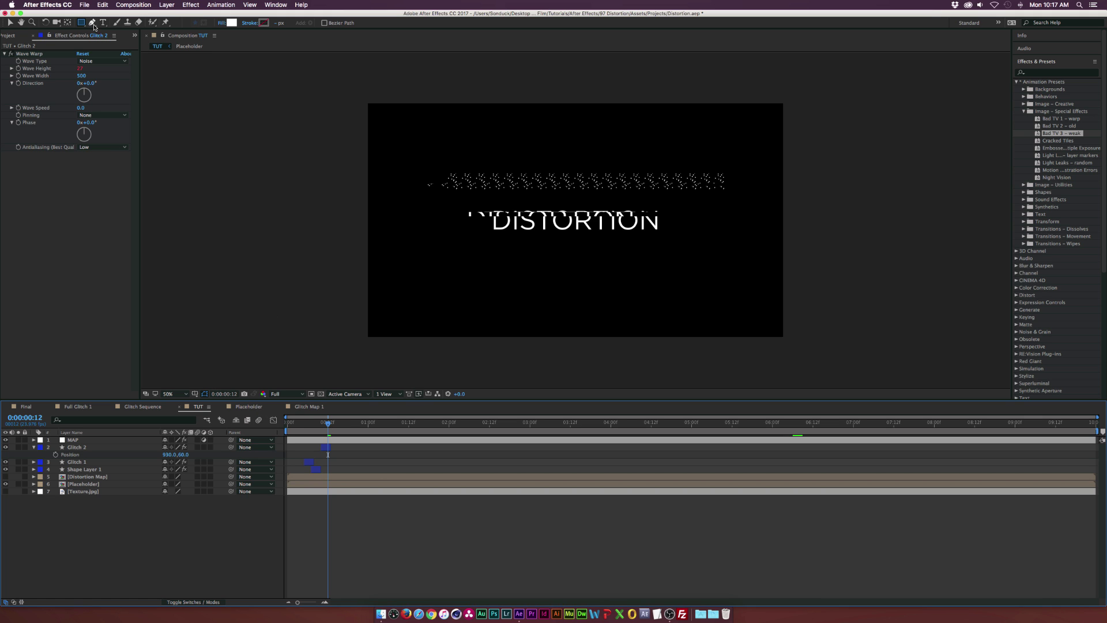
- Add a small rectangle layer with 21 Repeater copies just below the title and copy Glitch 2's Wave Warp onto it
drag(476, 230, 480, 238)
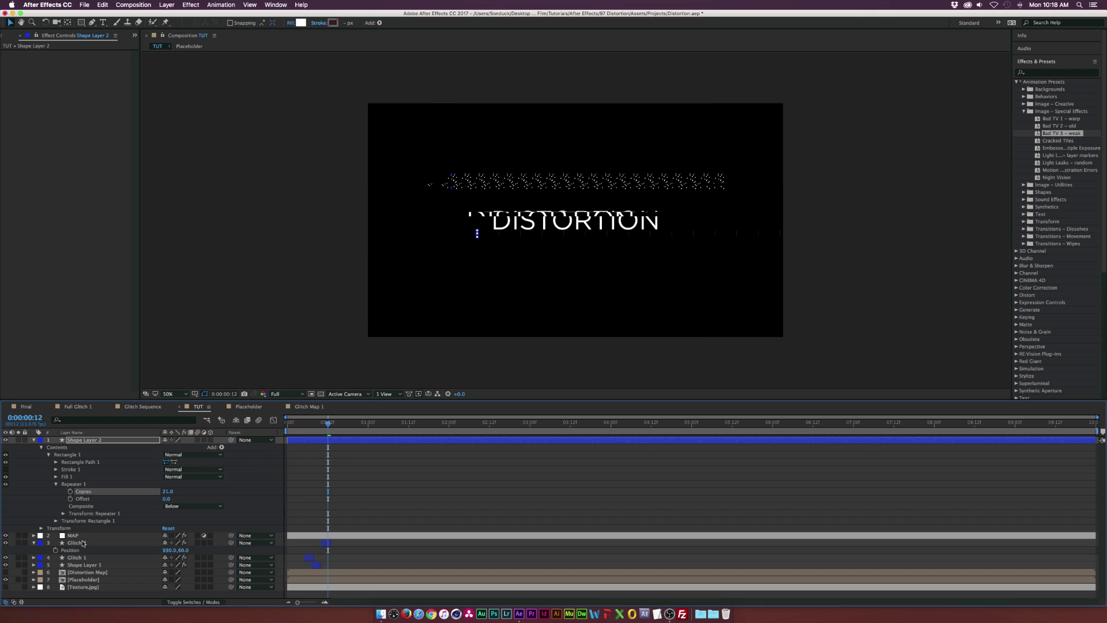
click(30, 52)
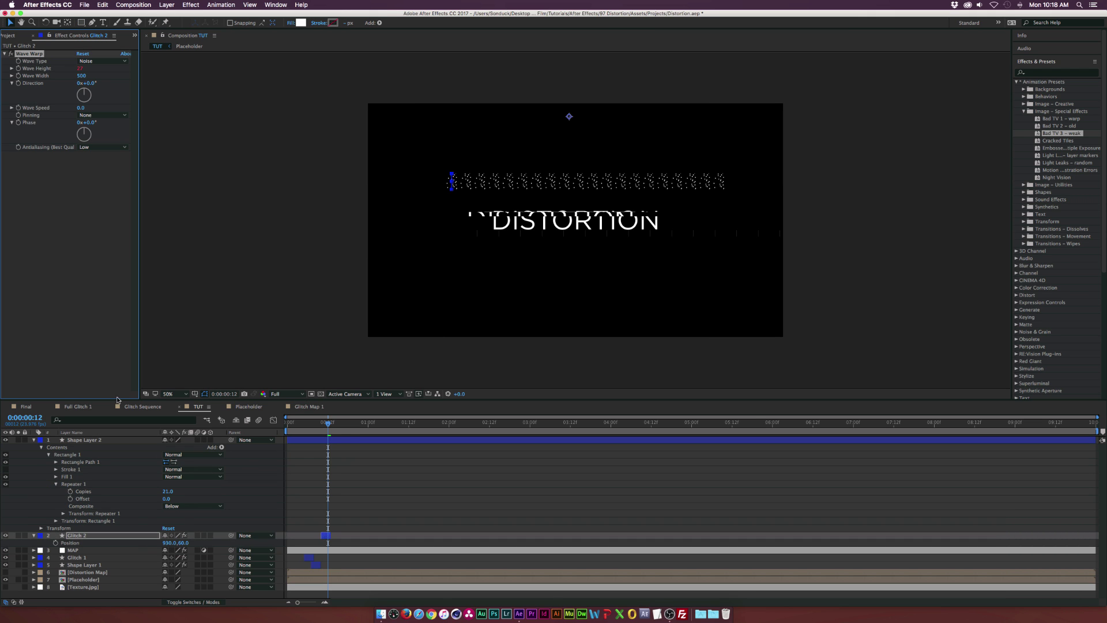
click(67, 438)
key(super+v)
- Set the width of Shape Layer 2's rectangle path to 2
click(56, 462)
key(slash)
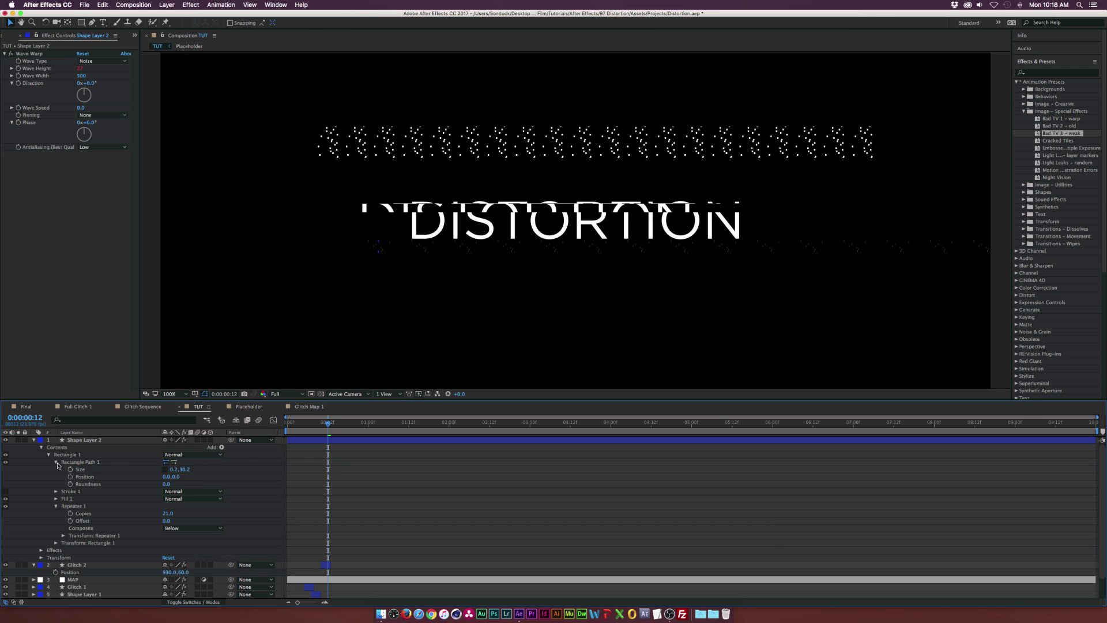
click(55, 461)
click(56, 462)
click(173, 468)
text(2)
key(Return)
key(comma)
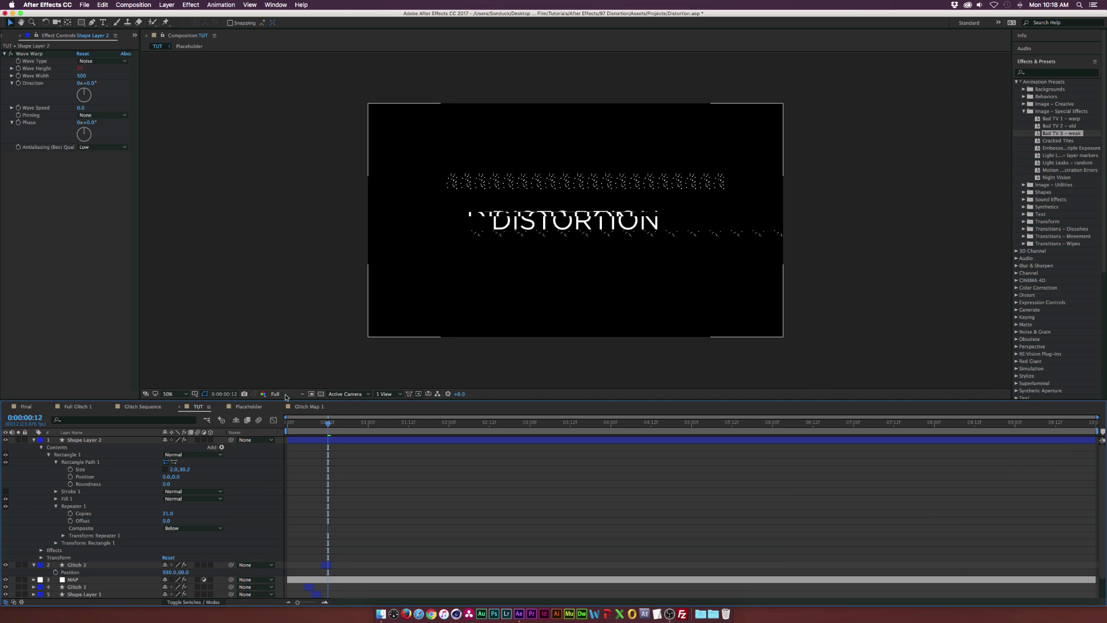
- Set Shape Layer 2's position to 953, 525
click(107, 440)
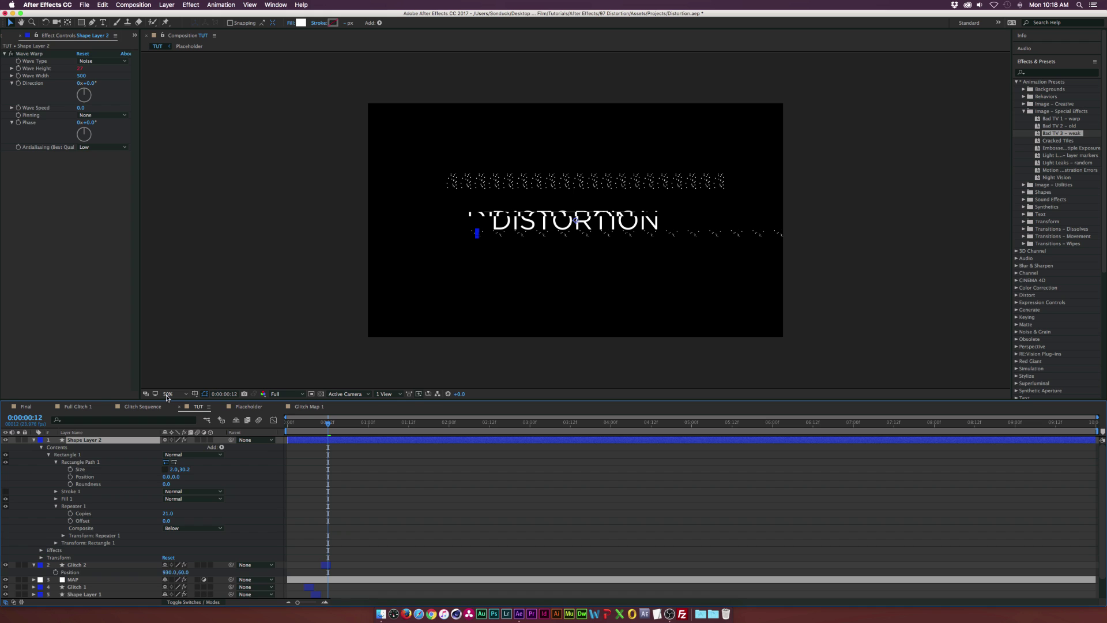
key(p)
click(165, 448)
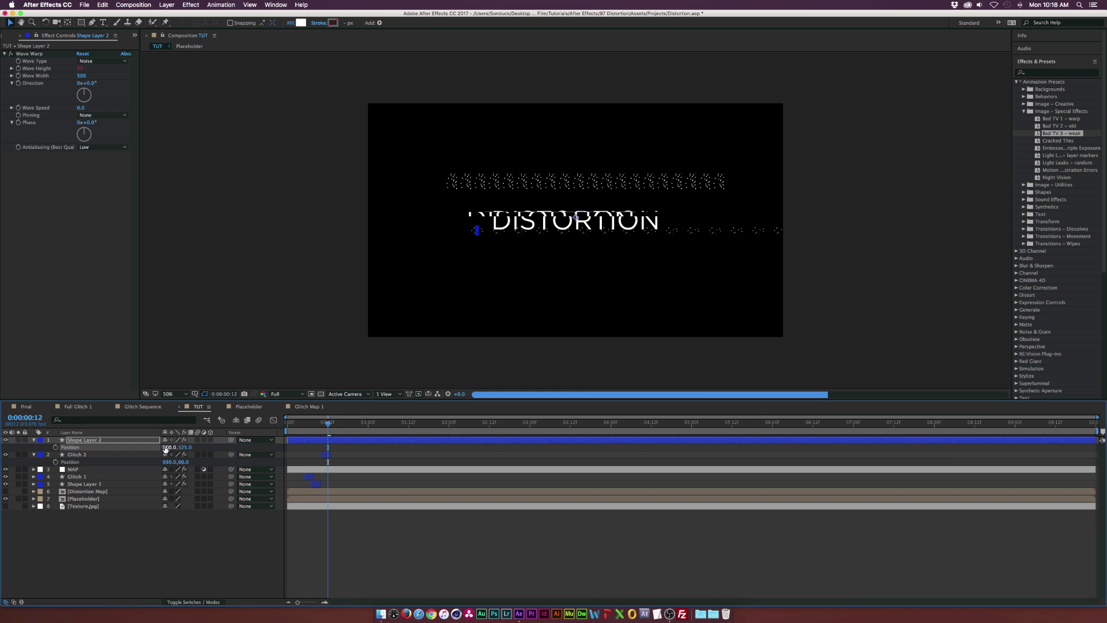
drag(165, 449, 174, 445)
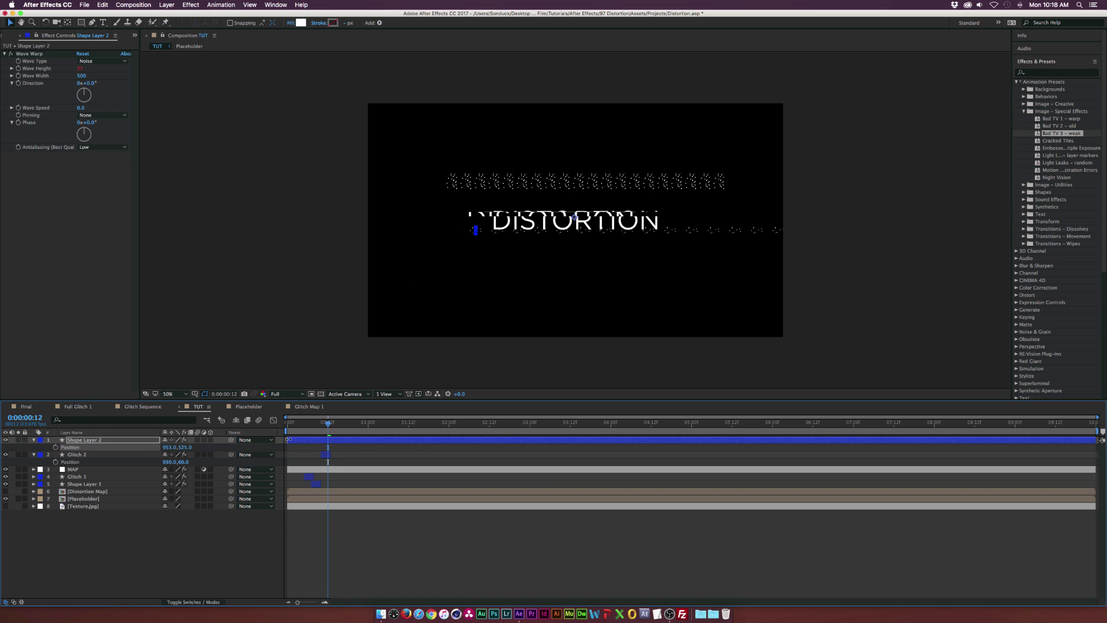
- Shift Shape Layer 2 to start just after the Glitch 2 clip and trim its end at 0:00:00:19
drag(288, 440, 342, 439)
click(352, 424)
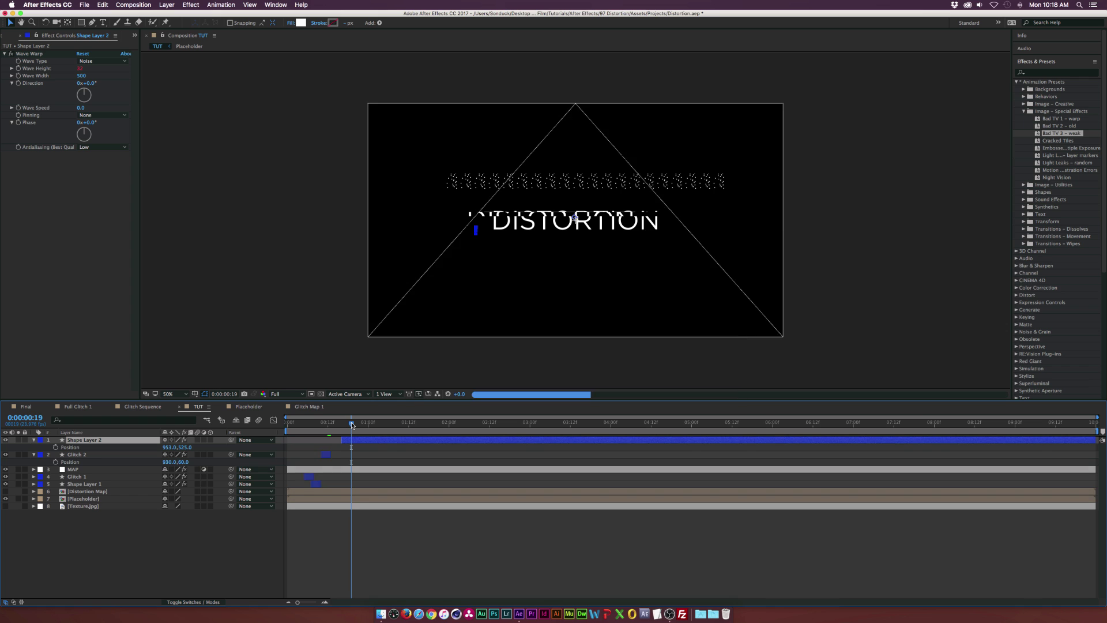
key(alt+])
- Move Shape Layer 2 and Glitch 2 together beneath the MAP adjustment layer, directly under Shape Layer 1
shift+click(77, 454)
drag(76, 454, 115, 488)
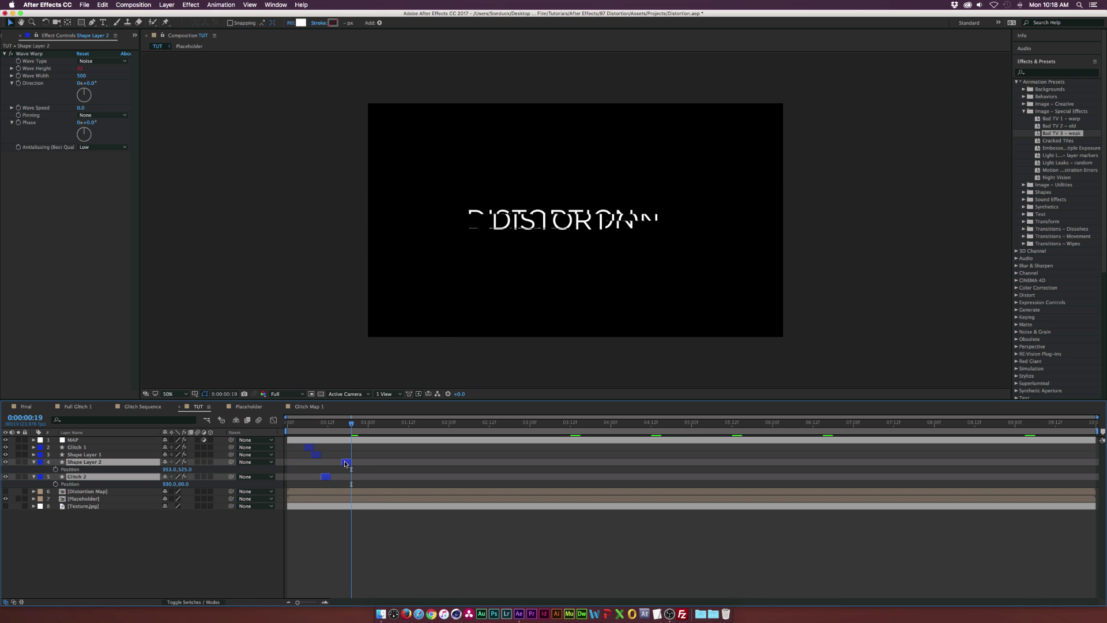
drag(344, 421, 312, 422)
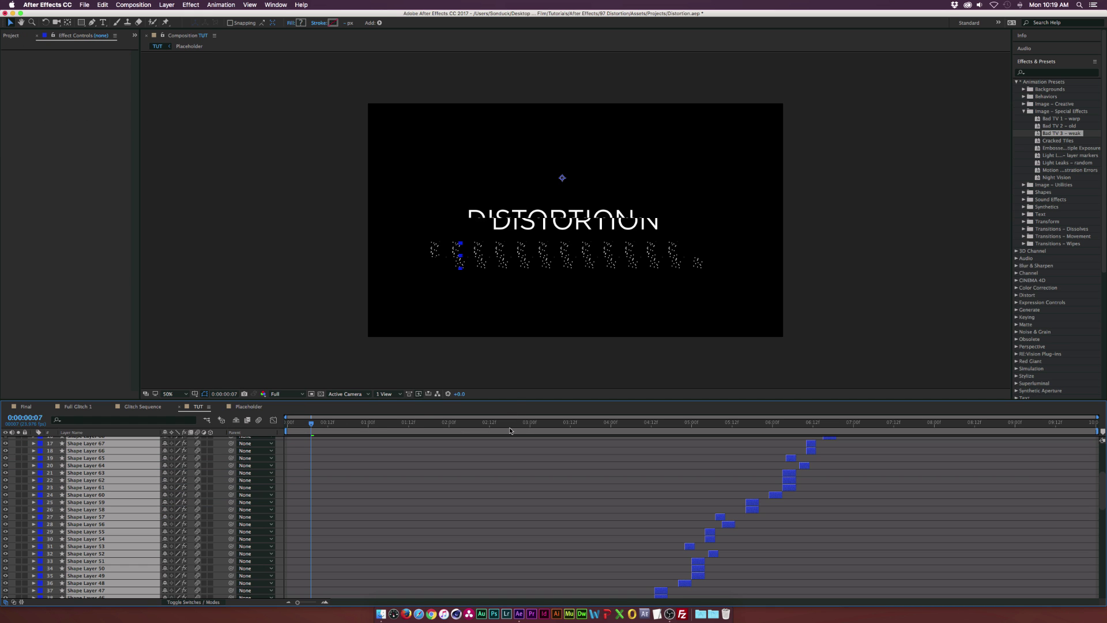
- Review the staggered timing of all the shape and line glitch layers along the timeline and their look in the preview
scroll(369, 484, up, 5)
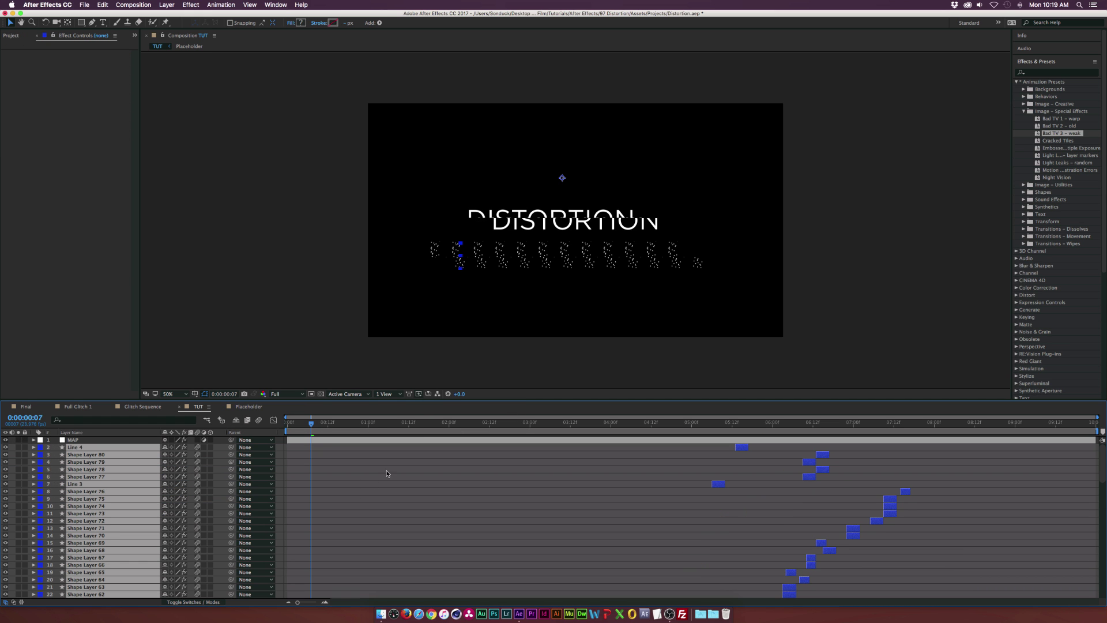
drag(408, 435, 704, 433)
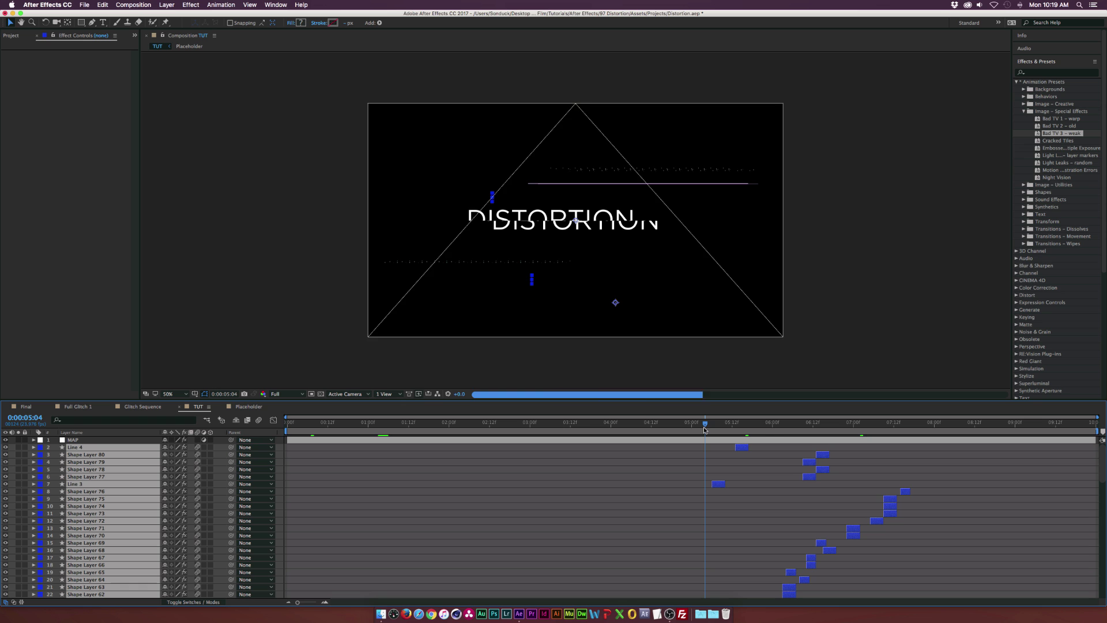
scroll(595, 470, down, 5)
drag(631, 430, 575, 435)
scroll(550, 475, down, 10)
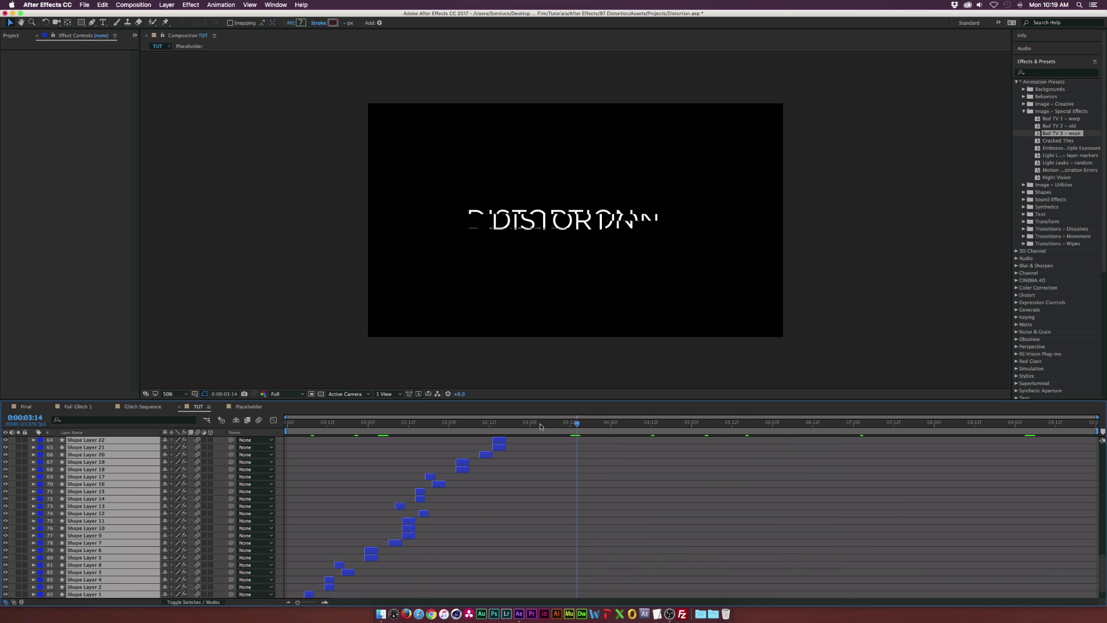
drag(539, 423, 411, 448)
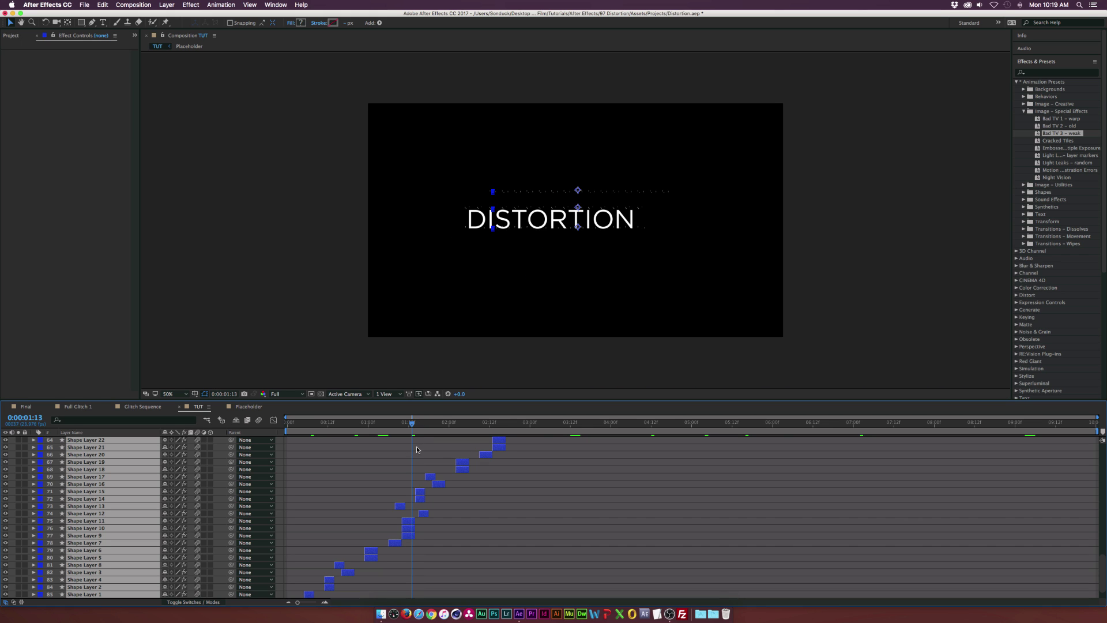
scroll(283, 519, down, 3)
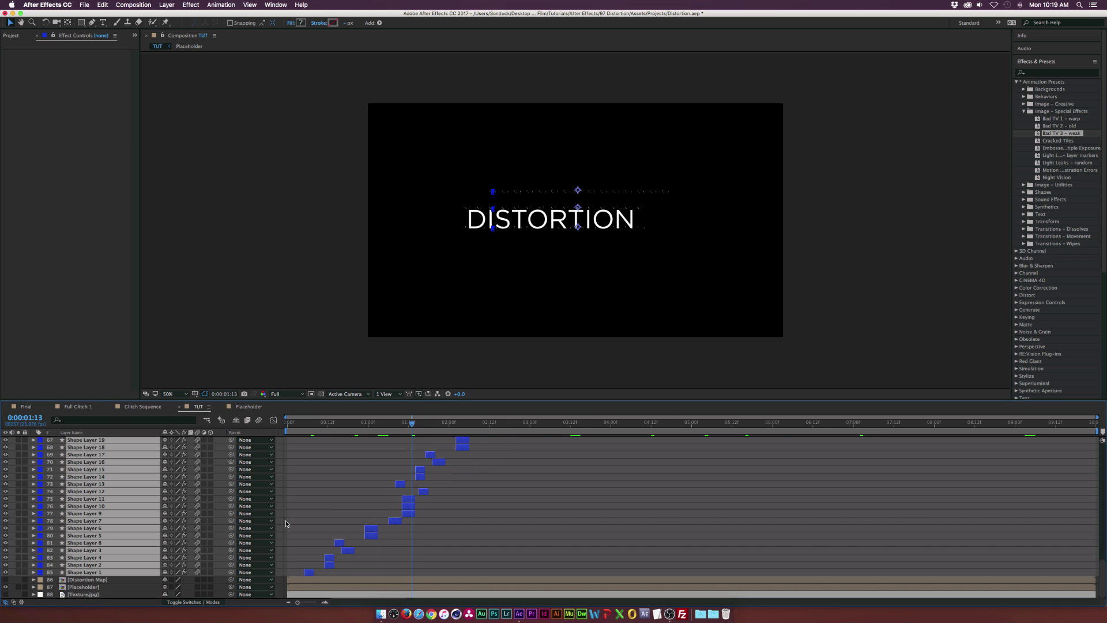
scroll(282, 519, up, 20)
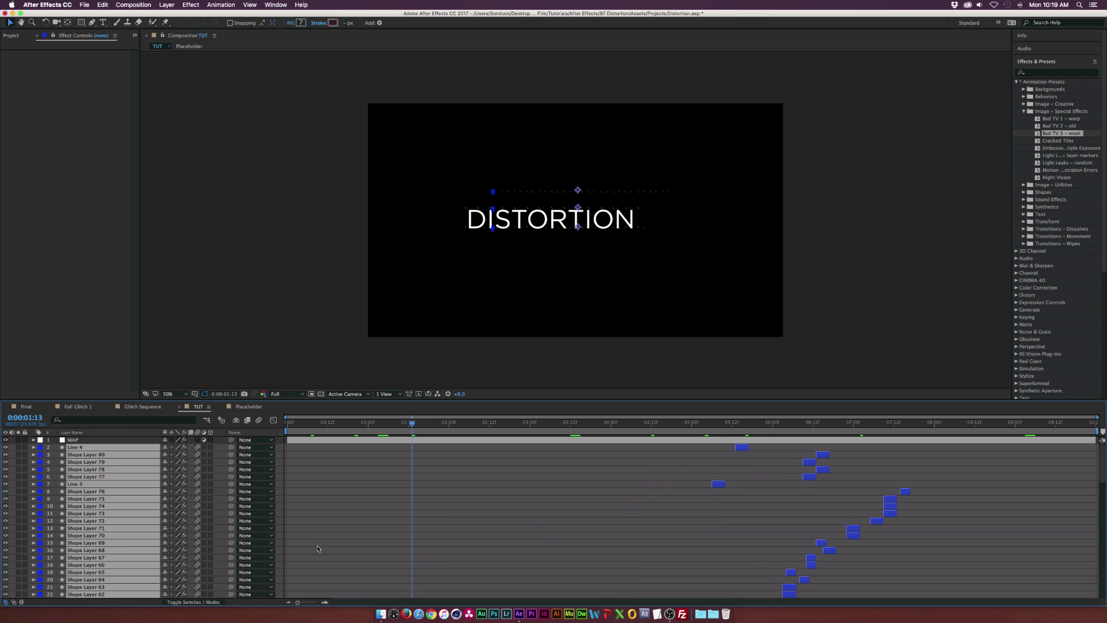
- Select Line 3 and compare the purple line at 0:00:01:23 with its Wave Warp and the MAP layer switched off and on
key(shift+Page_Down)
click(257, 486)
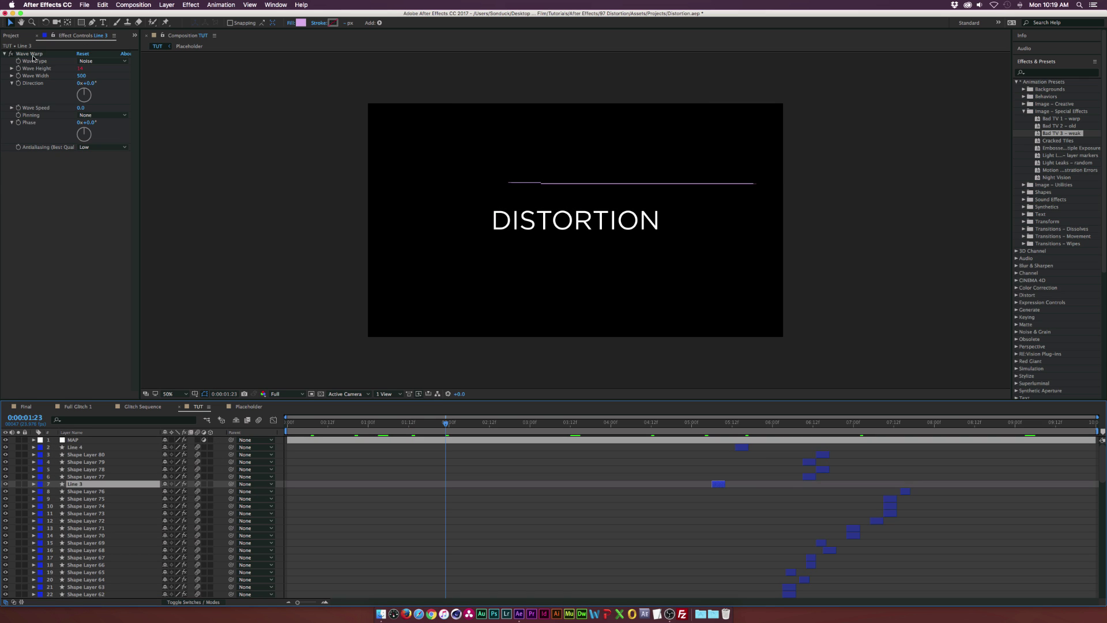
click(11, 54)
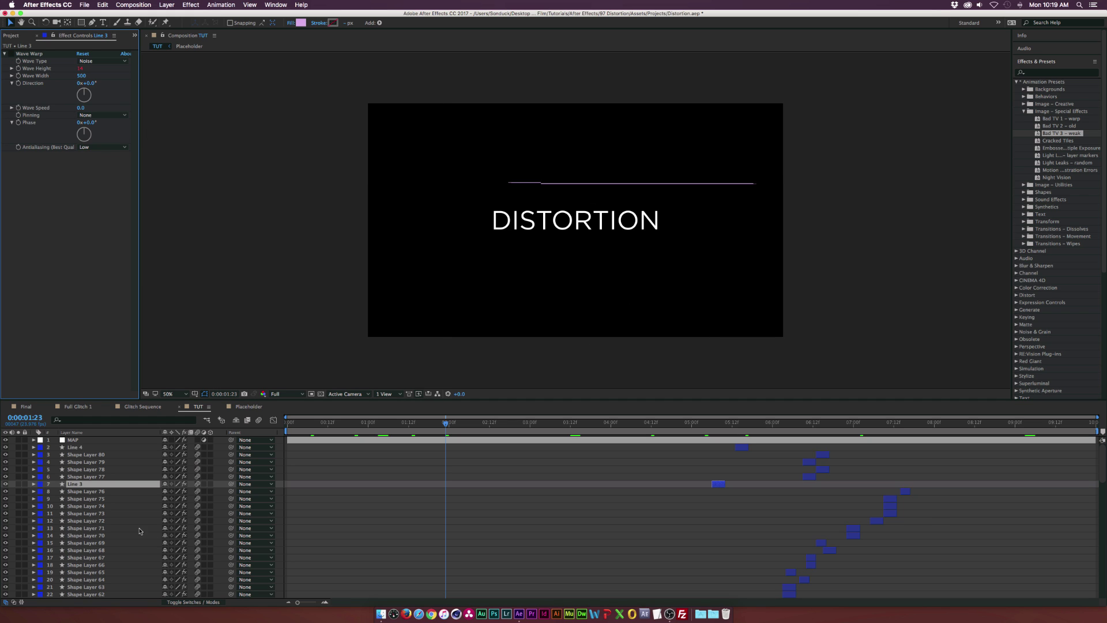
click(7, 440)
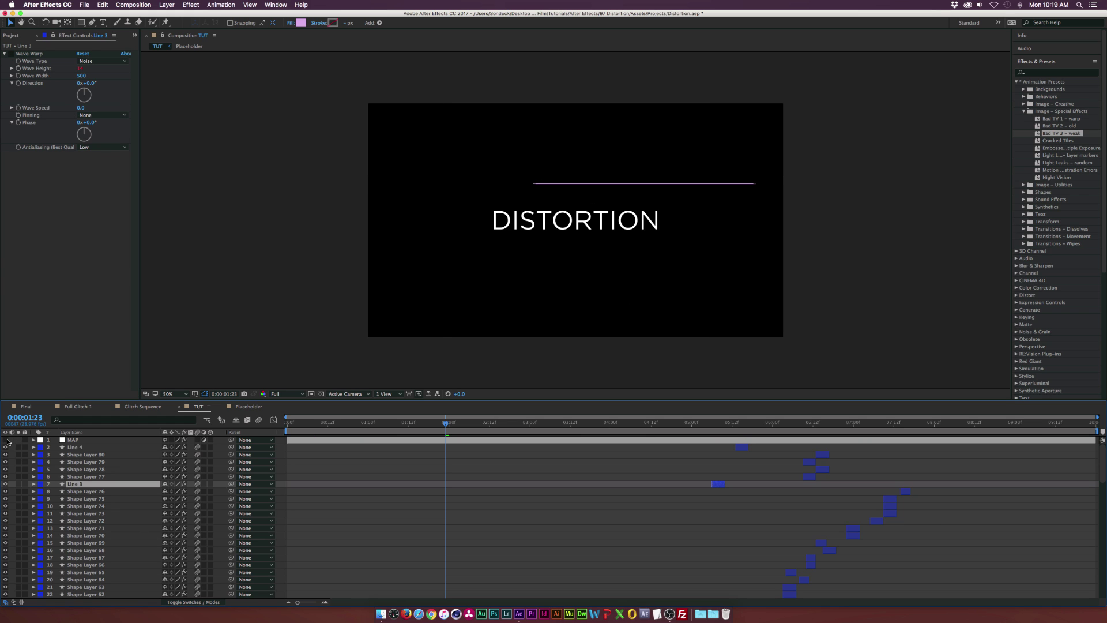
click(6, 440)
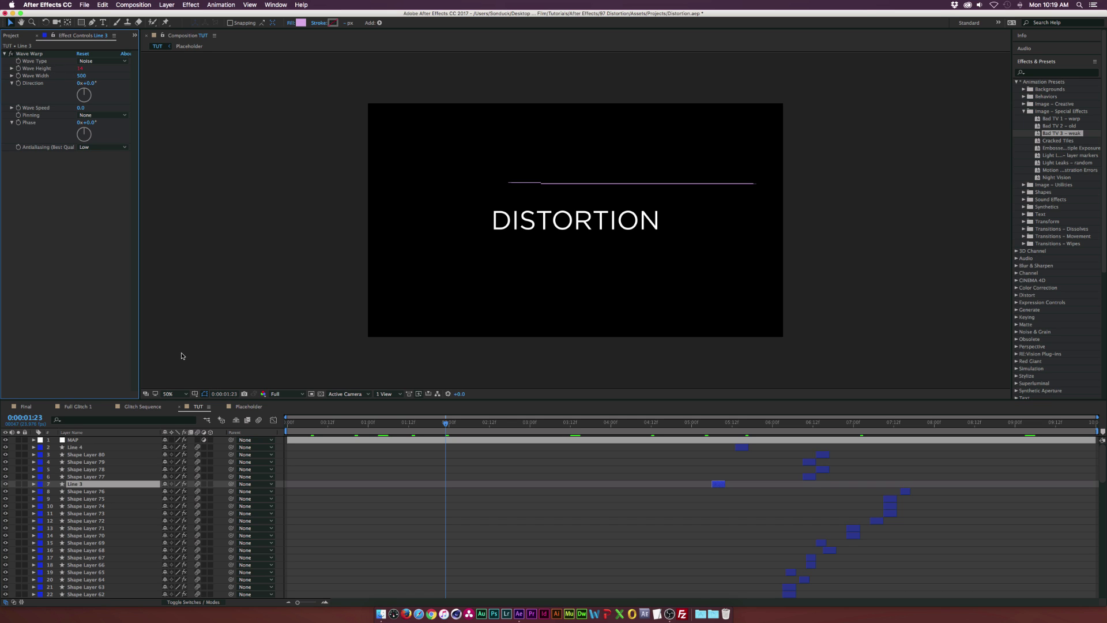
- Pre-compose all layers from Line 4 down to Shape Layer 1 into a new composition named Glitches
click(87, 448)
scroll(199, 516, down, 15)
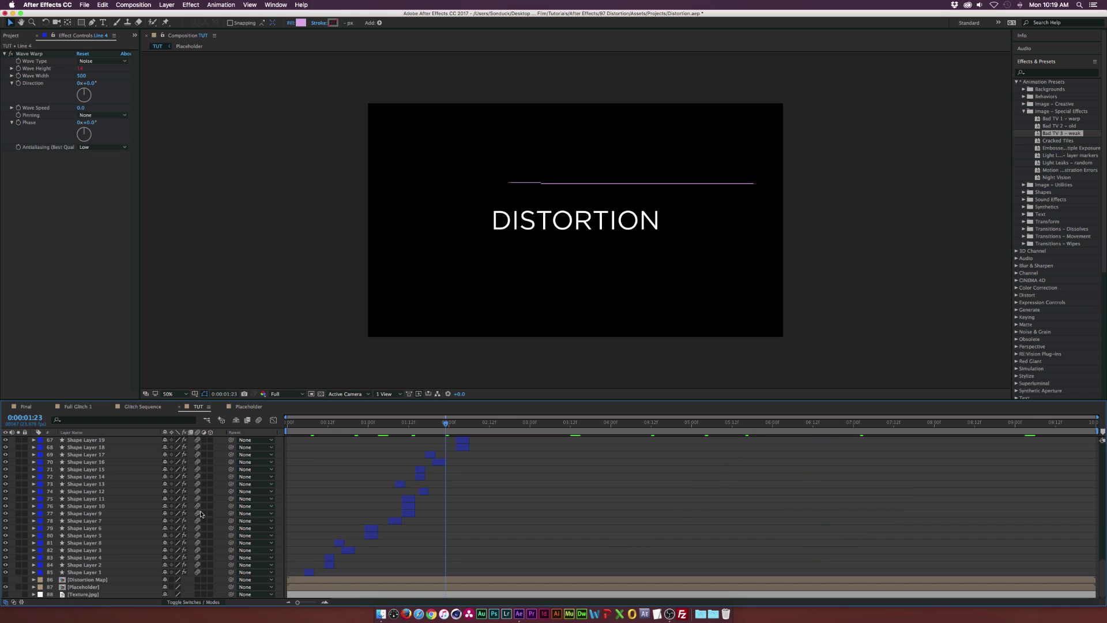
shift+click(90, 572)
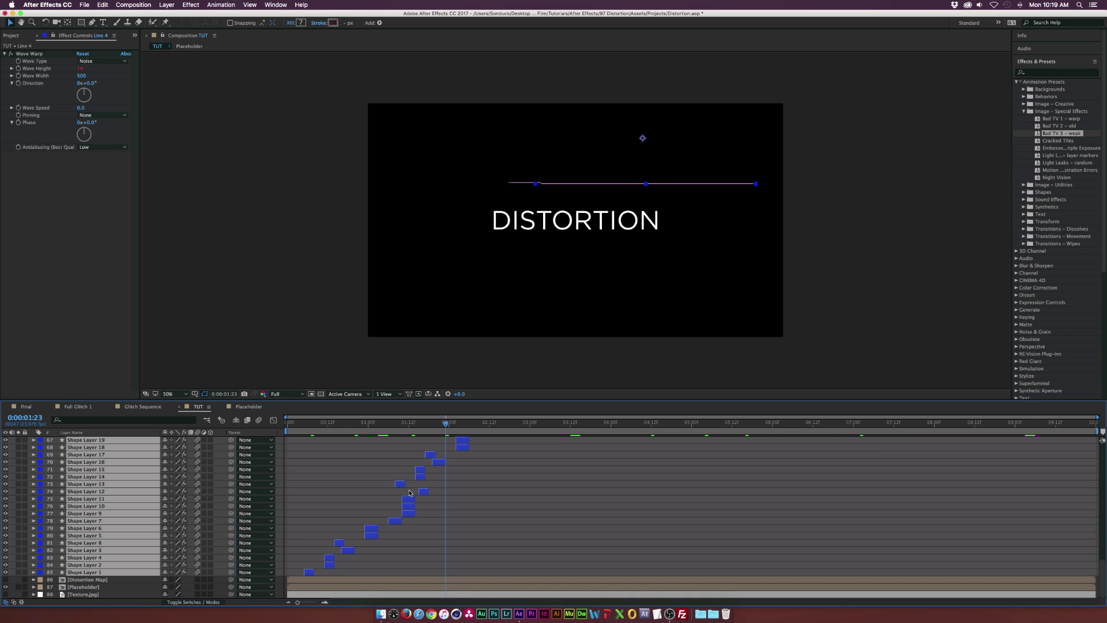
key(super+shift+c)
text(Glitches)
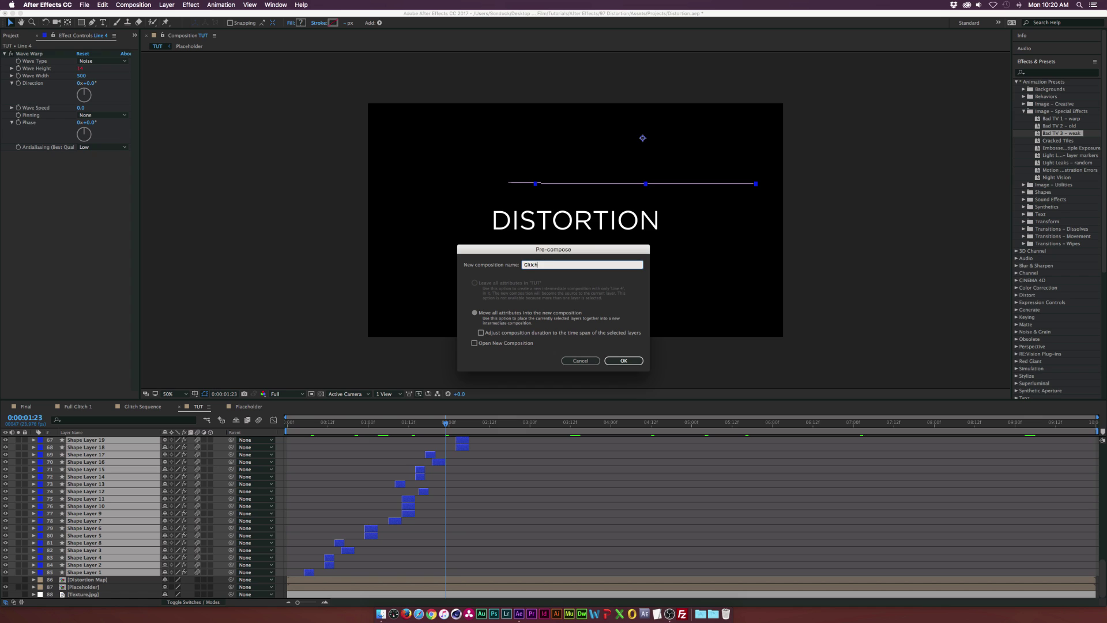
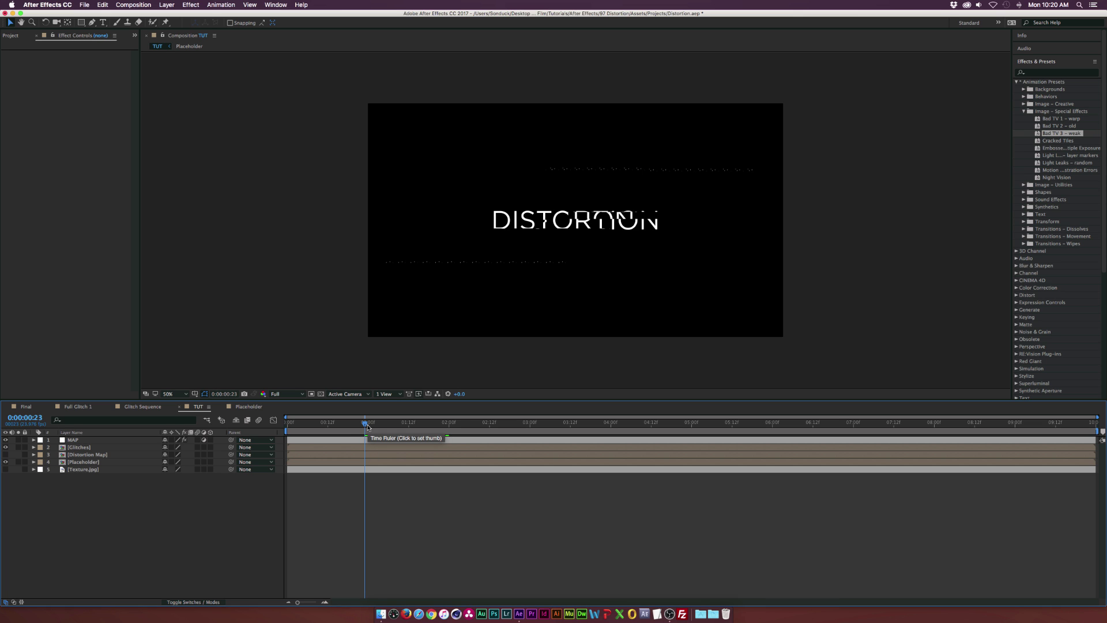
- Compare the title at 0:00:00:23 with the MAP adjustment layer hidden and shown
click(99, 441)
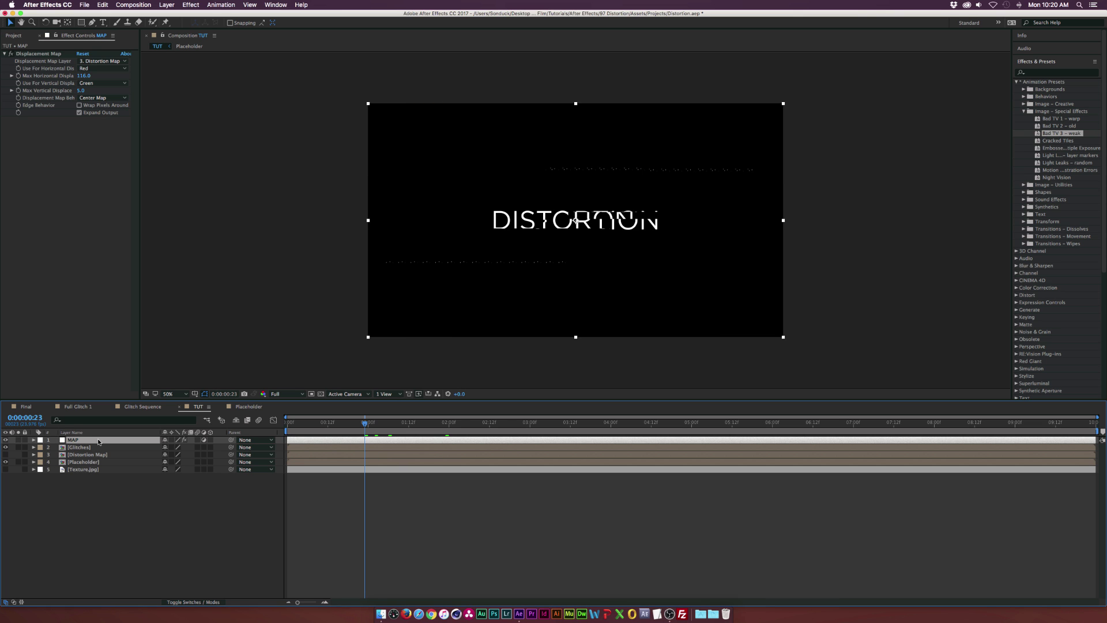
click(6, 440)
click(5, 440)
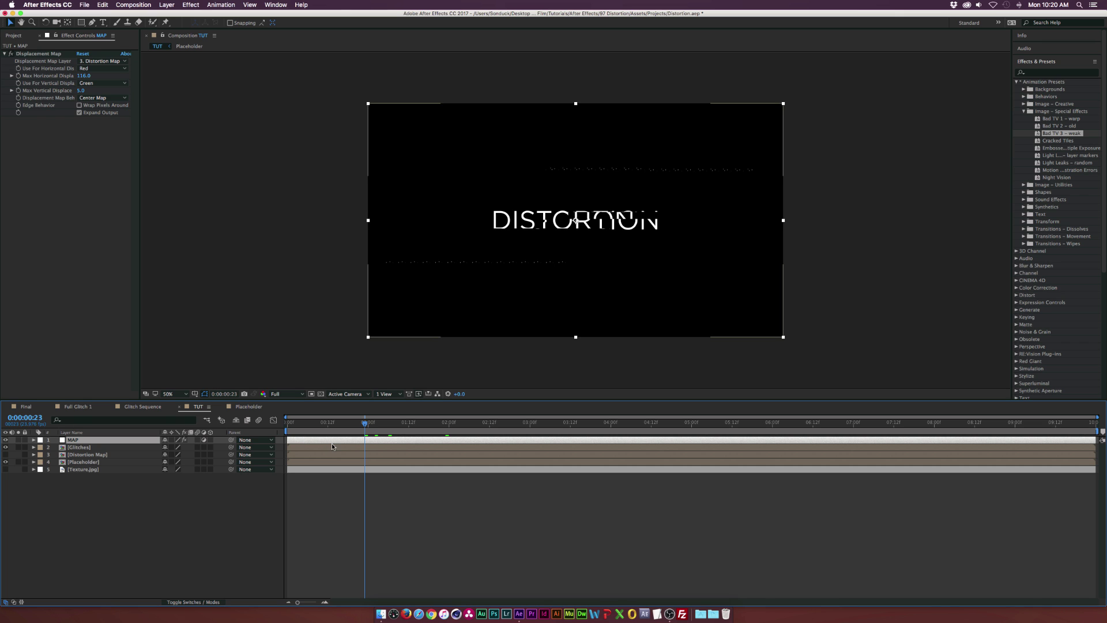
- Split the MAP adjustment layer at 0:00:00:23 and repeatedly further along, shifting the pieces to leave gaps between six segments
key(super+shift+d)
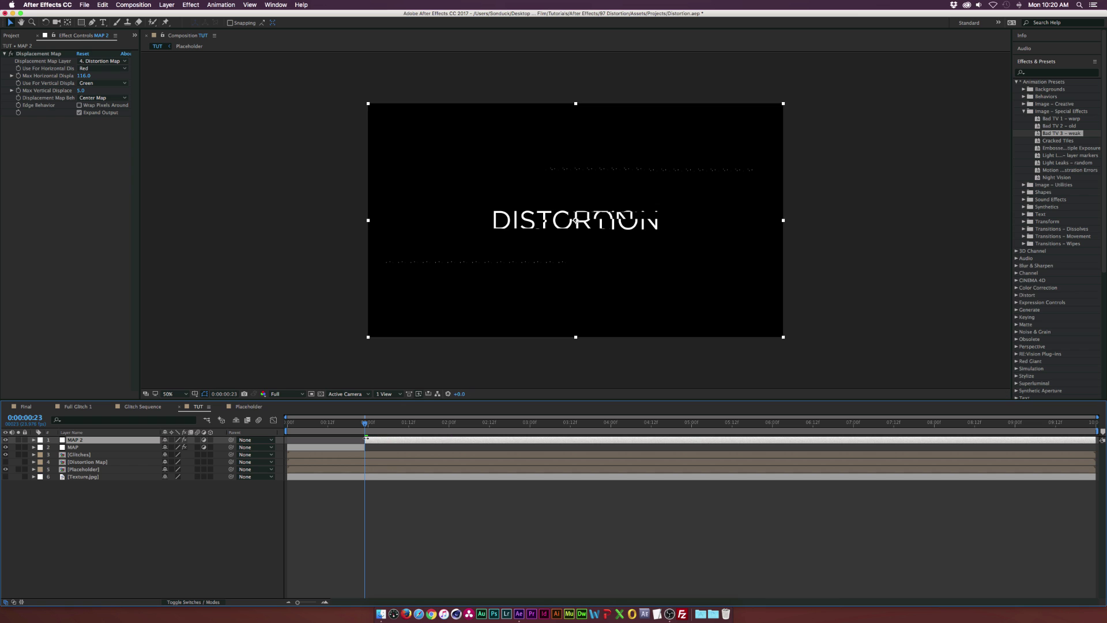
drag(376, 439, 513, 423)
key(super+shift+d)
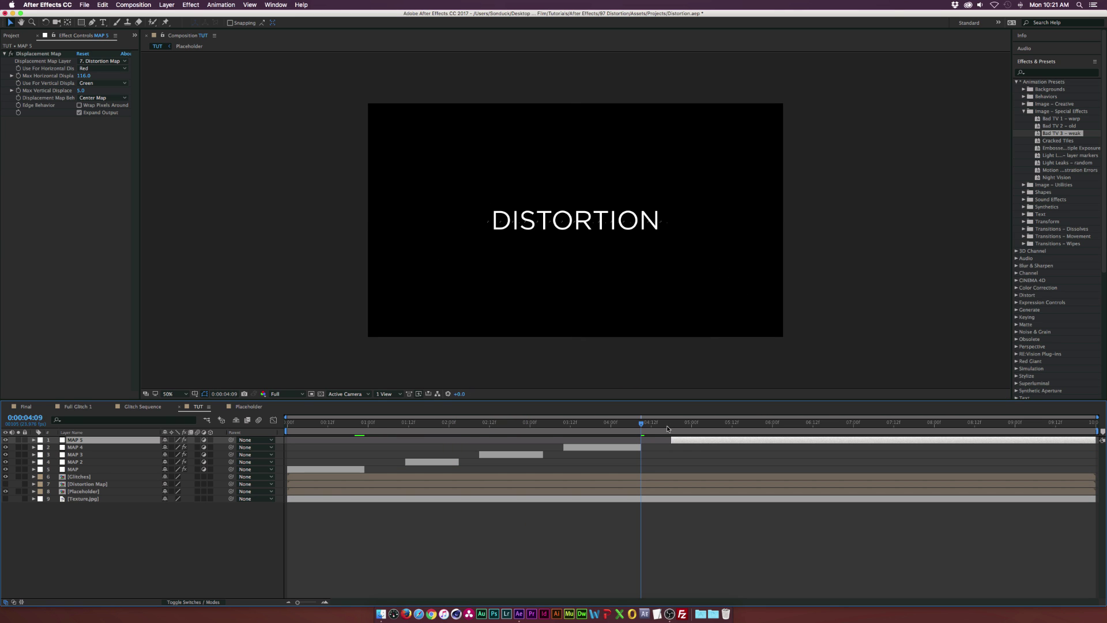
drag(668, 429, 550, 424)
key(super+shift+d)
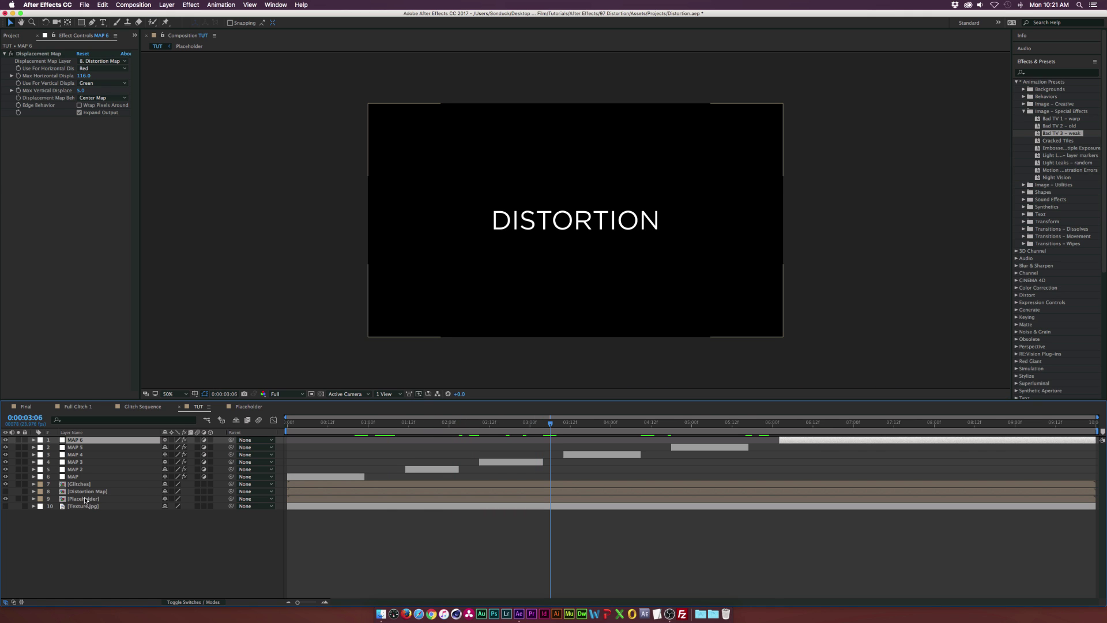
- Apply the Linear Wipe effect to the Placeholder layer at the first frame
click(84, 499)
key(Home)
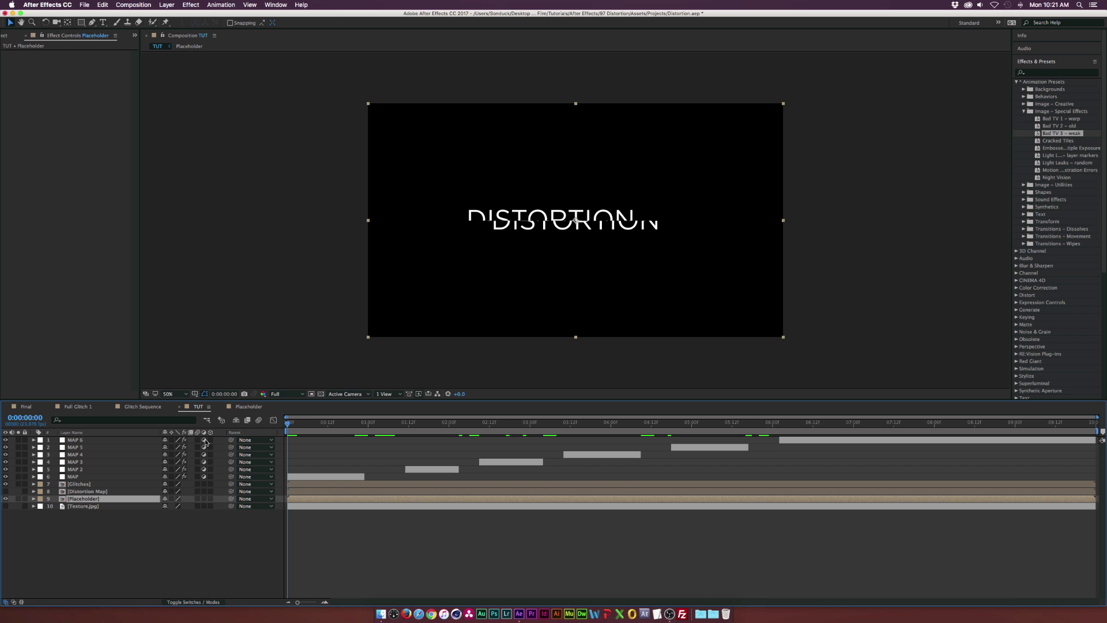
click(193, 6)
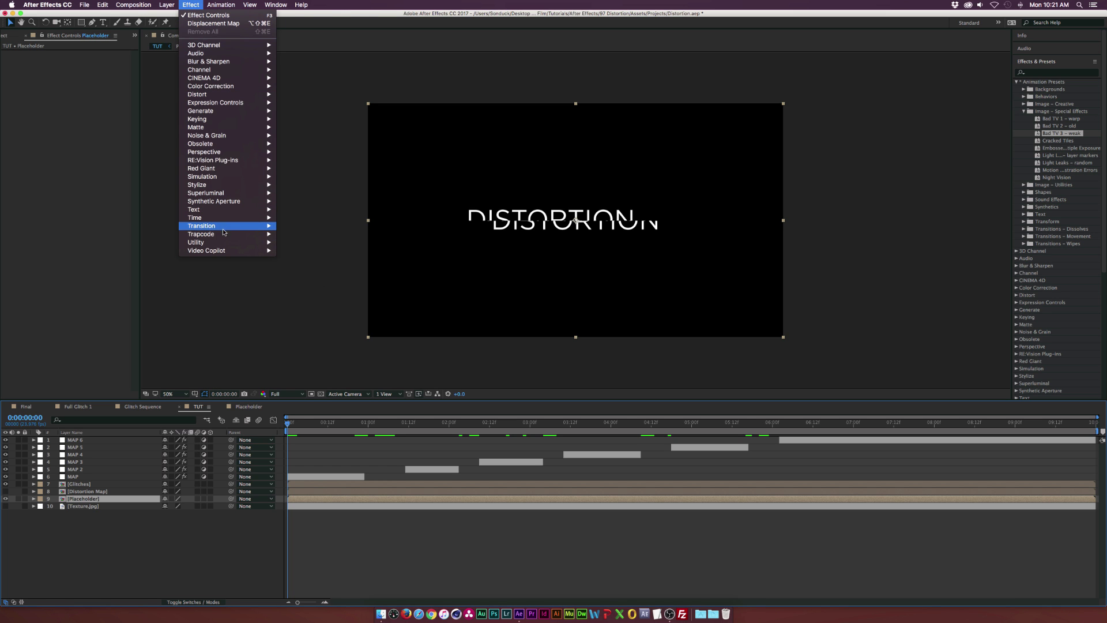
mouse_move(223, 227)
click(302, 341)
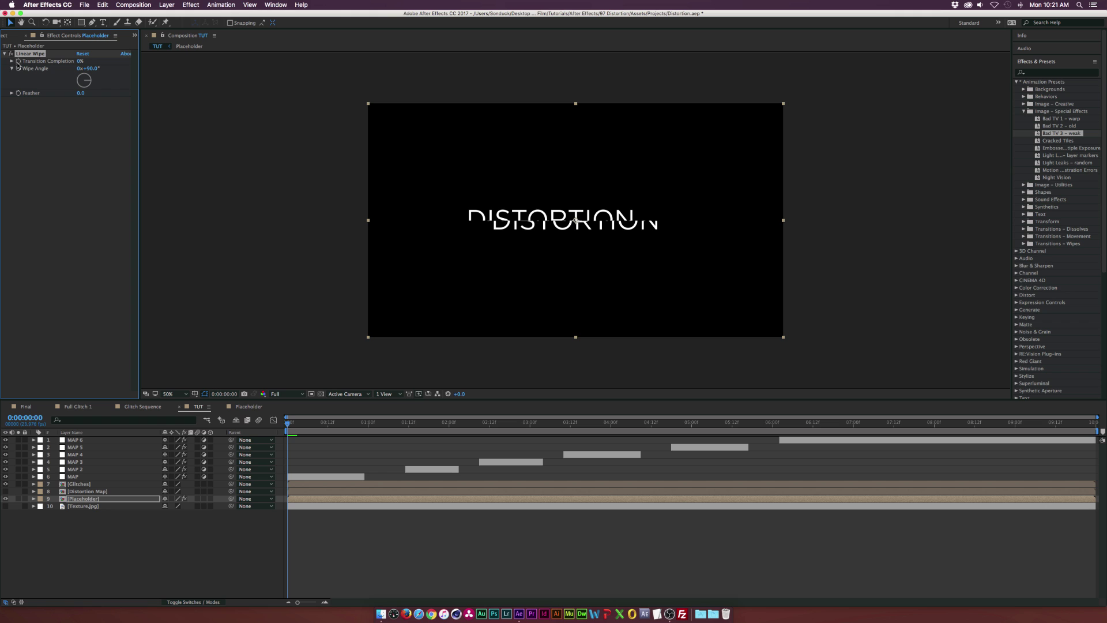
- Keyframe the Linear Wipe's Transition Completion from 100% at the first frame to 0% at the end of the first MAP clip
click(17, 61)
key(u)
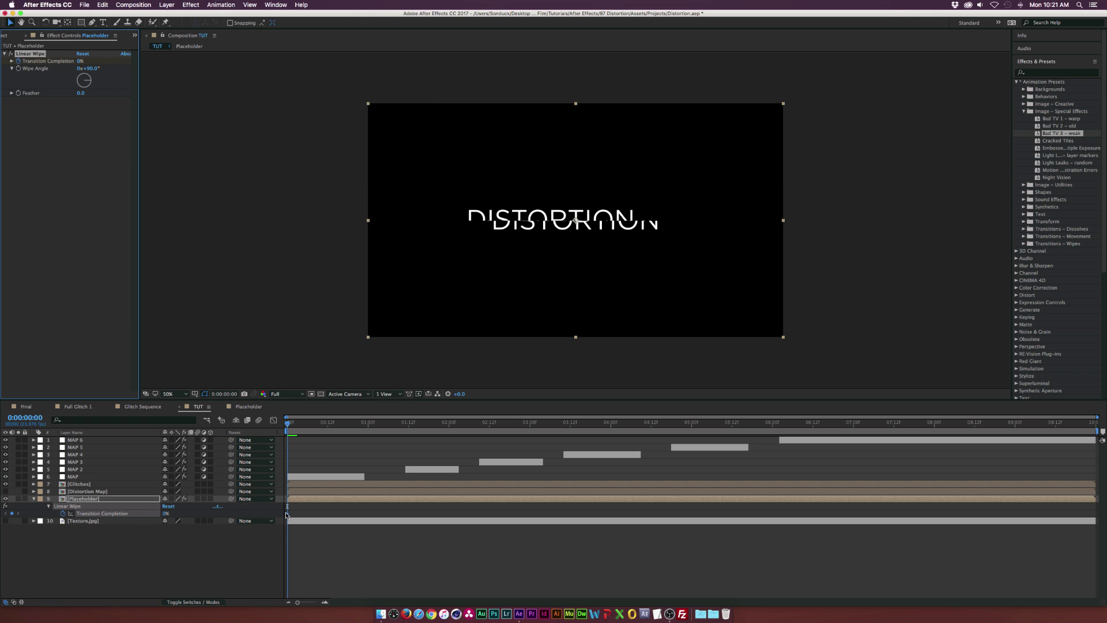
drag(288, 513, 365, 513)
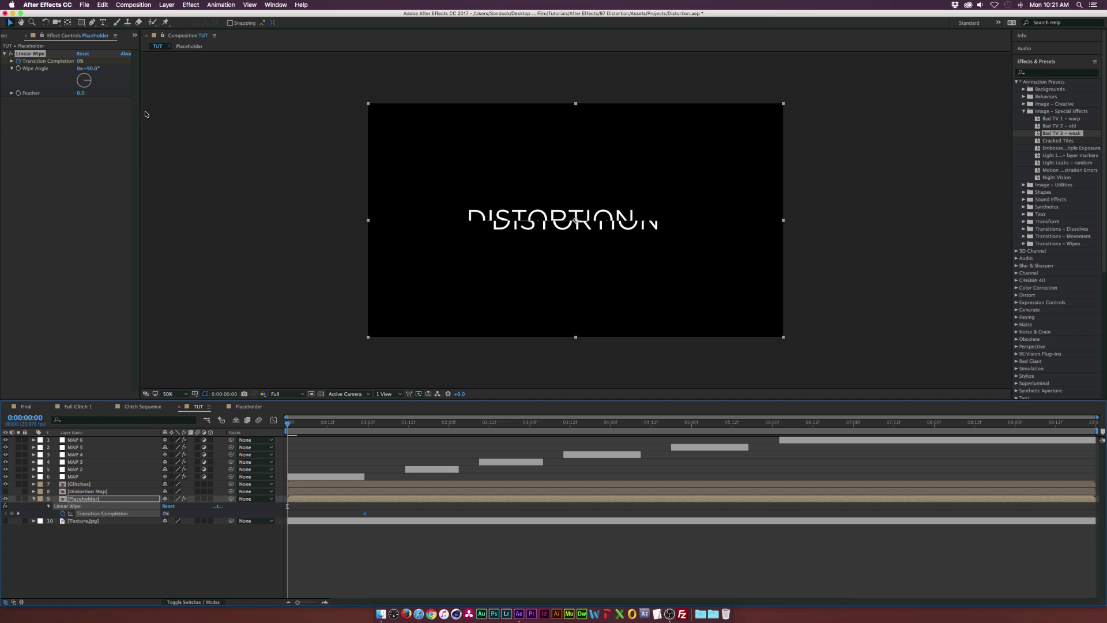
click(75, 60)
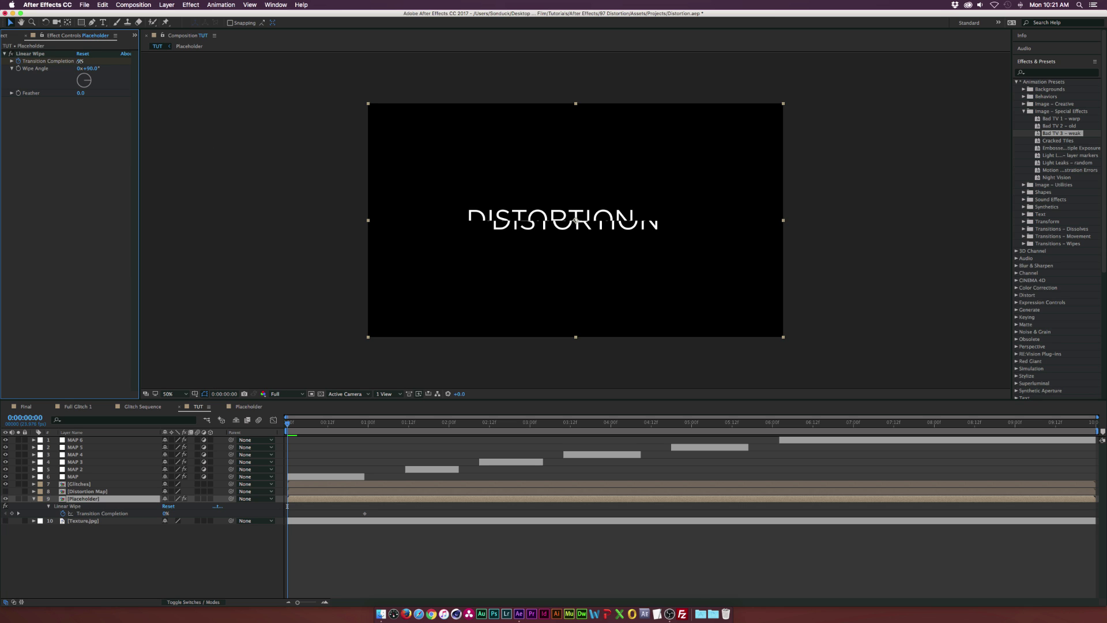
drag(79, 61, 184, 67)
- Set the Linear Wipe's Wipe Angle to -90° and check the reveal up to 0:00:00:13
click(89, 68)
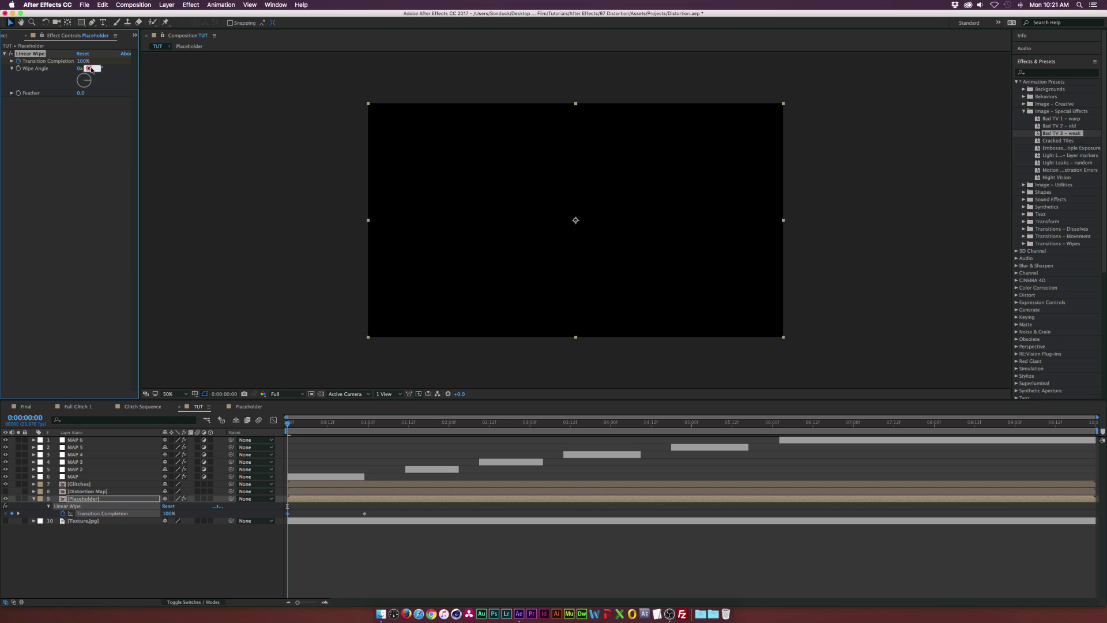
text(-90)
key(Return)
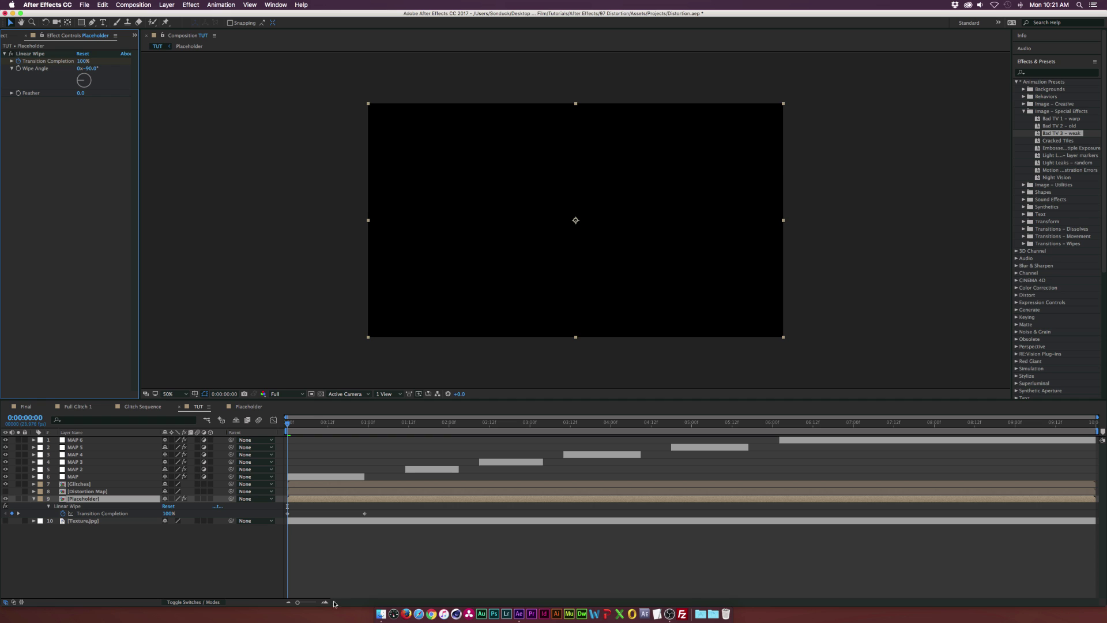
click(316, 429)
drag(316, 428, 331, 429)
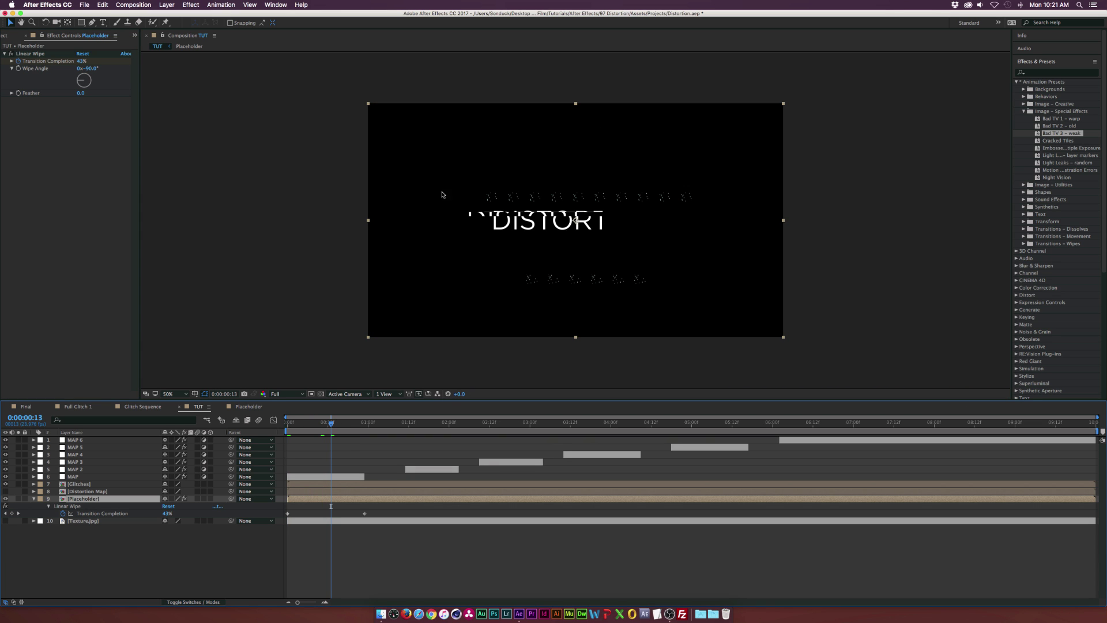
- Set the Linear Wipe's Feather to 22, move its ending keyframe earlier within the first MAP clip, and preview the reveal
drag(78, 93, 91, 93)
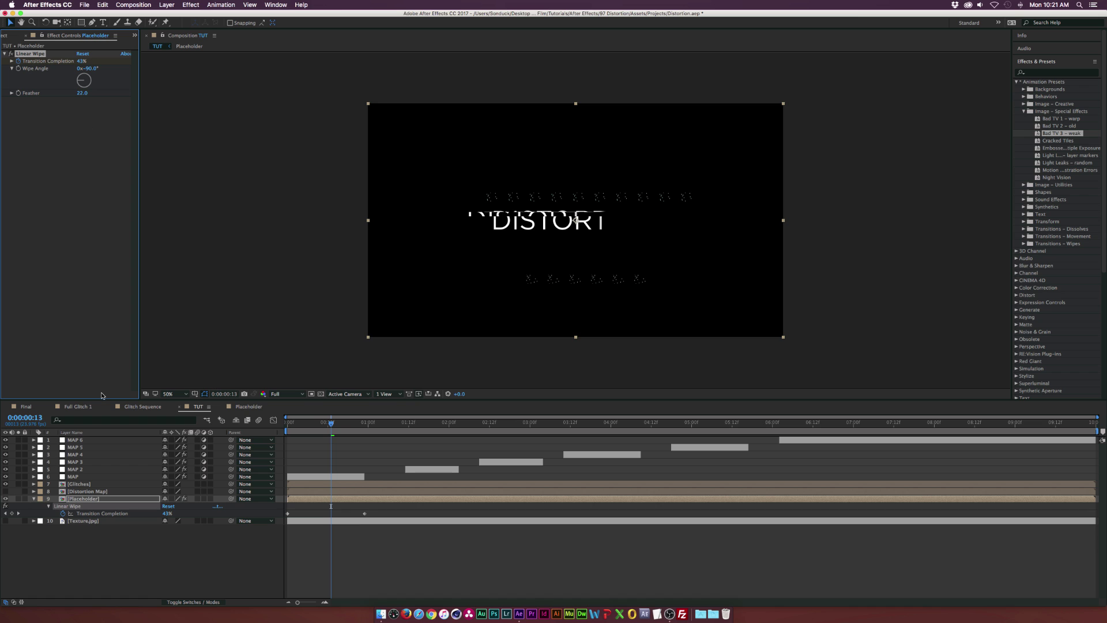
drag(365, 513, 342, 513)
click(310, 426)
key(space)
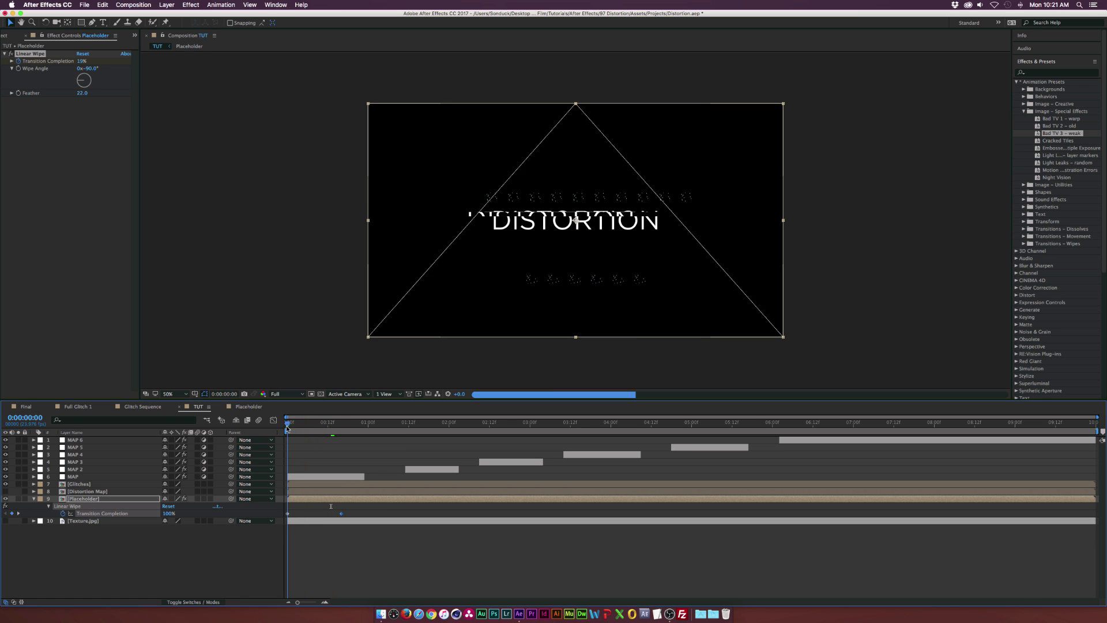
- Pre-compose all layers above Texture.jpg, from MAP 6 down to Placeholder, into a composition named Distort Sequence with all attributes moved
key(u)
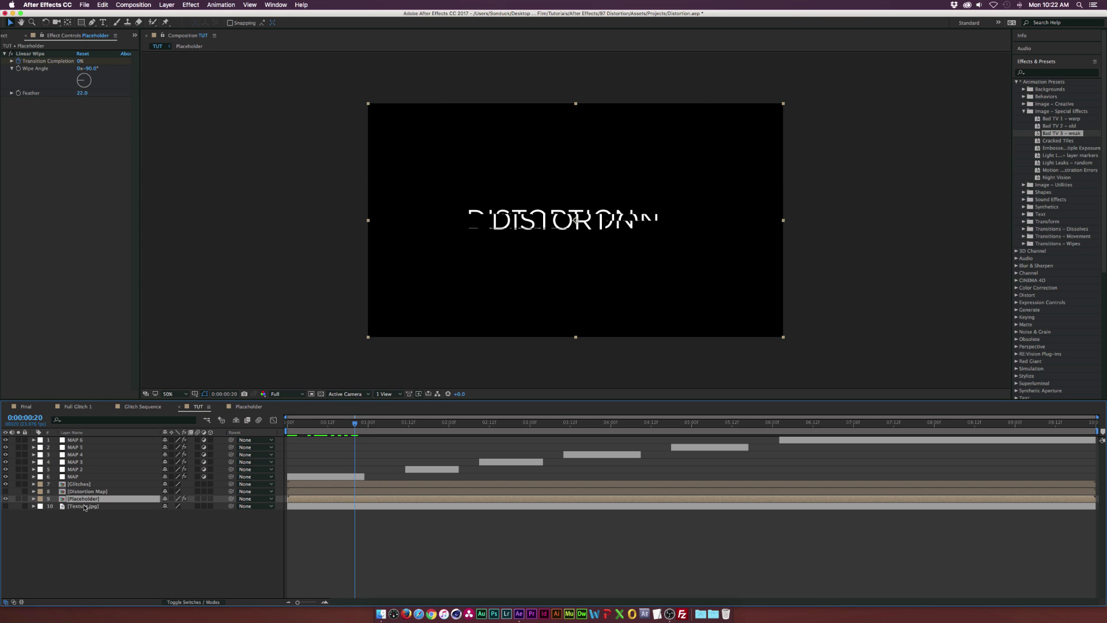
shift+click(78, 440)
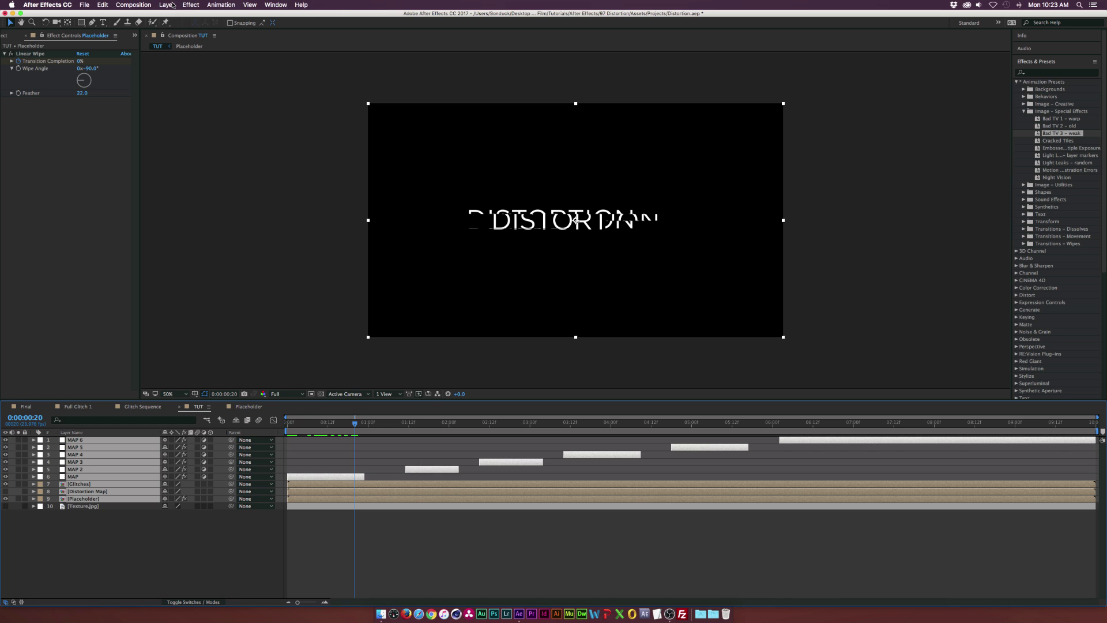
key(super+shift+c)
text(Distort Sequence)
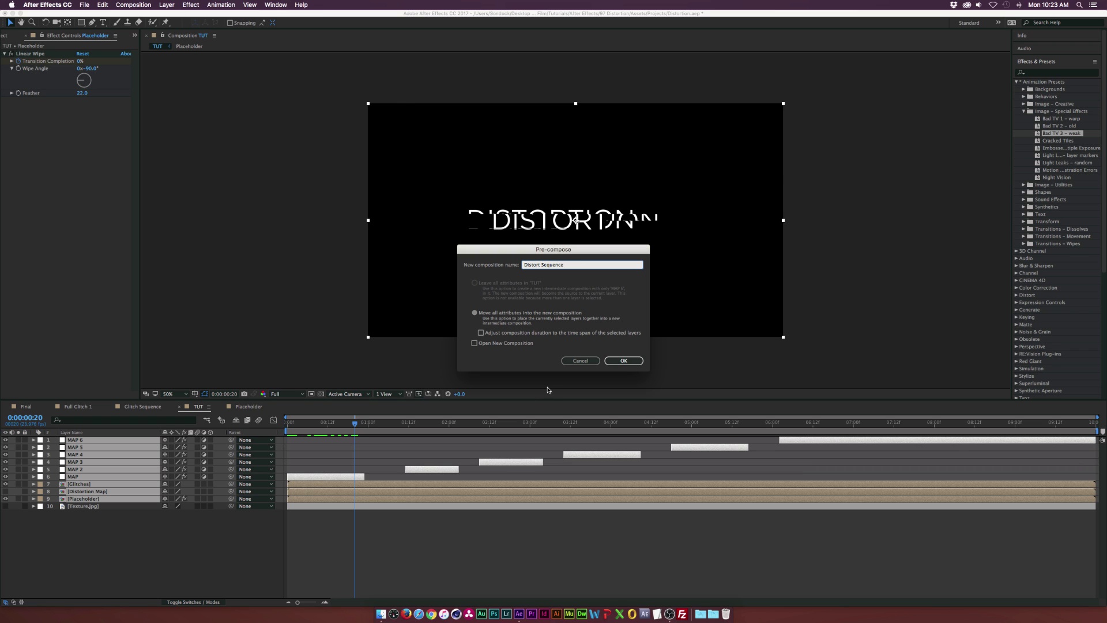
click(626, 362)
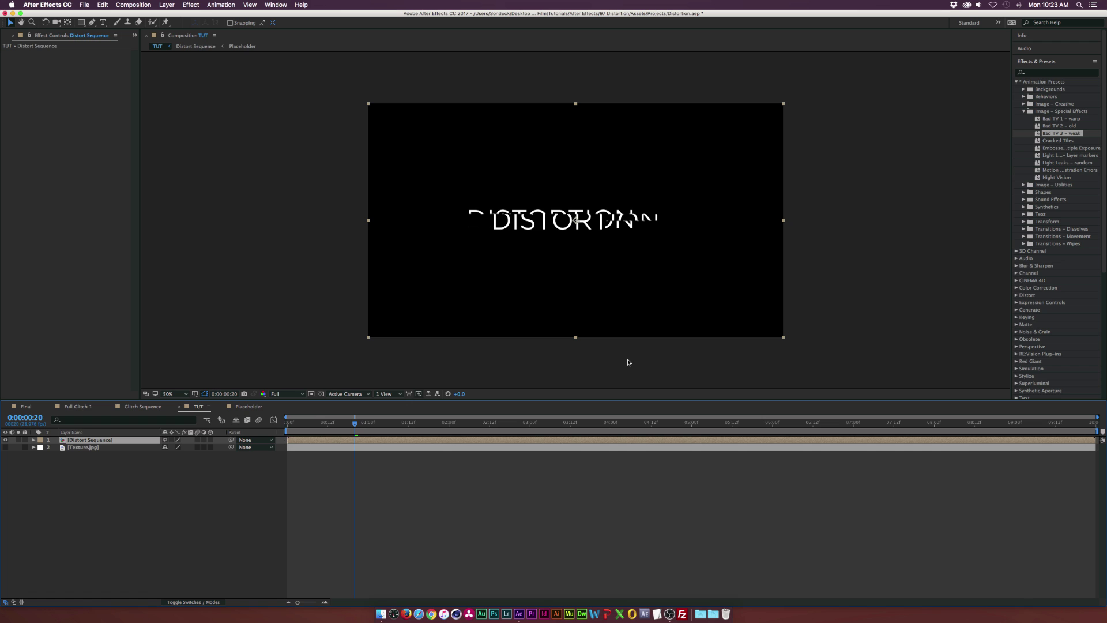
- Make the Texture.jpg layer visible and add a black 1920 x 1080 solid named Vignette directly above it
click(92, 449)
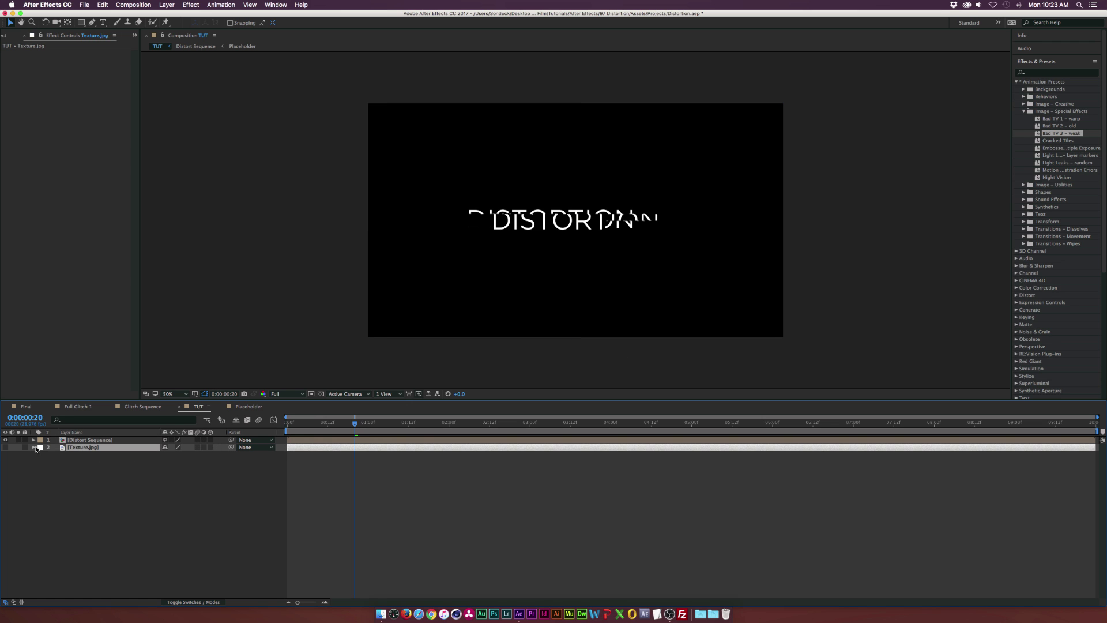
click(5, 448)
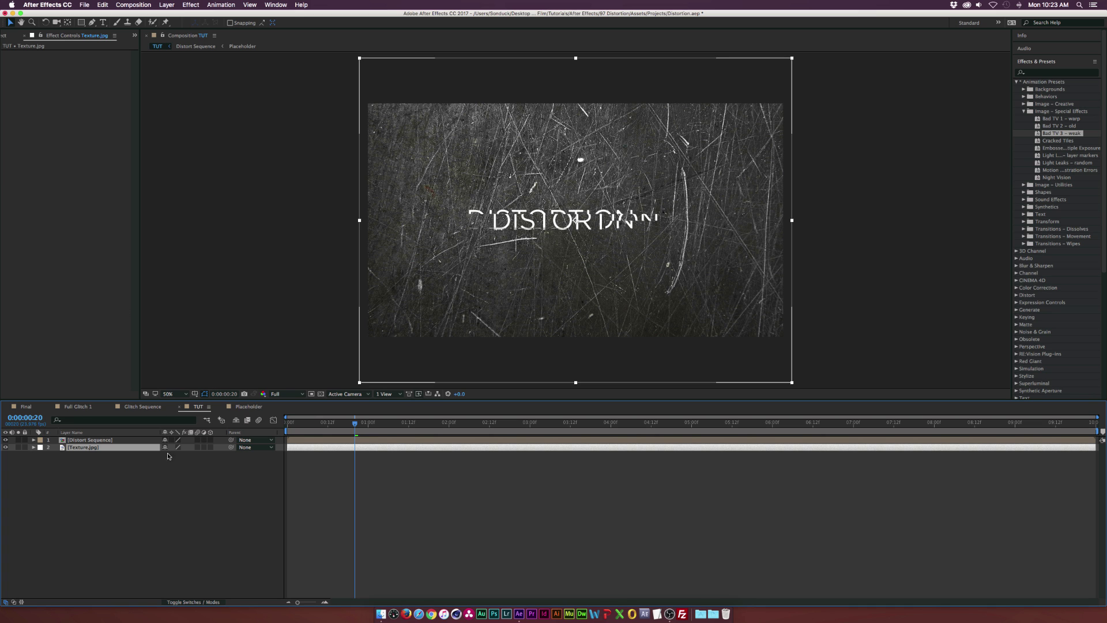
click(165, 5)
mouse_move(173, 15)
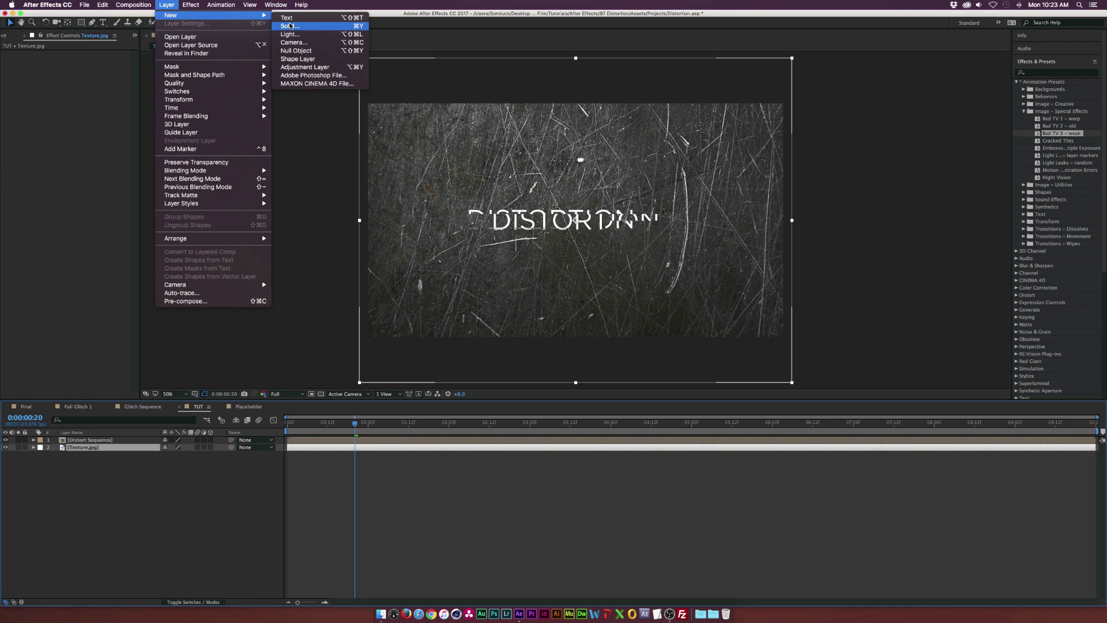
click(290, 26)
text(V)
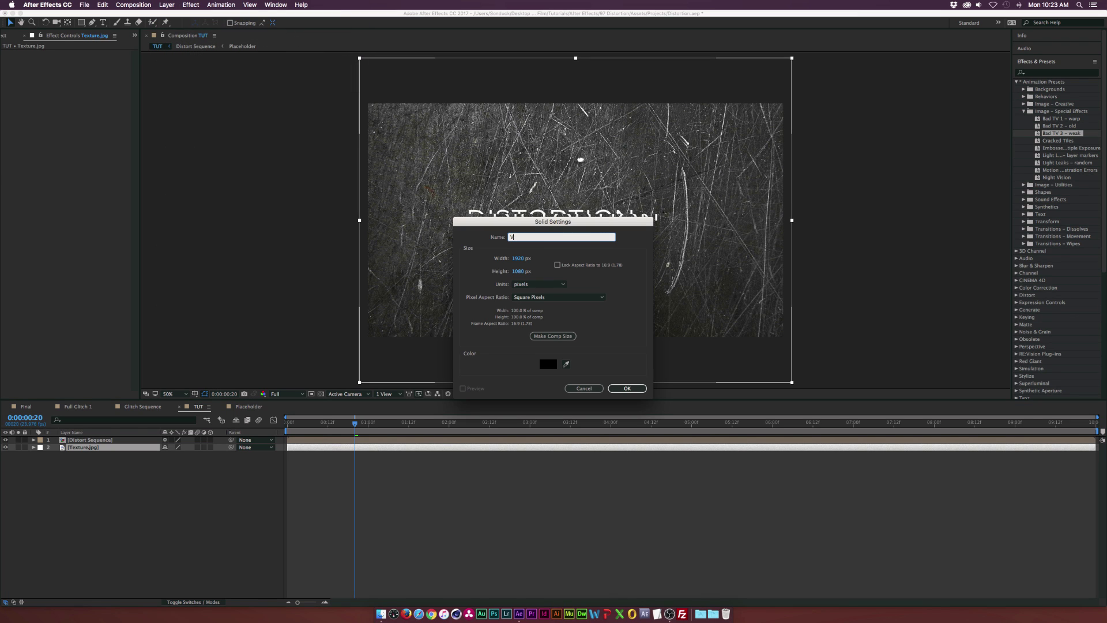
text(Vignette)
click(627, 388)
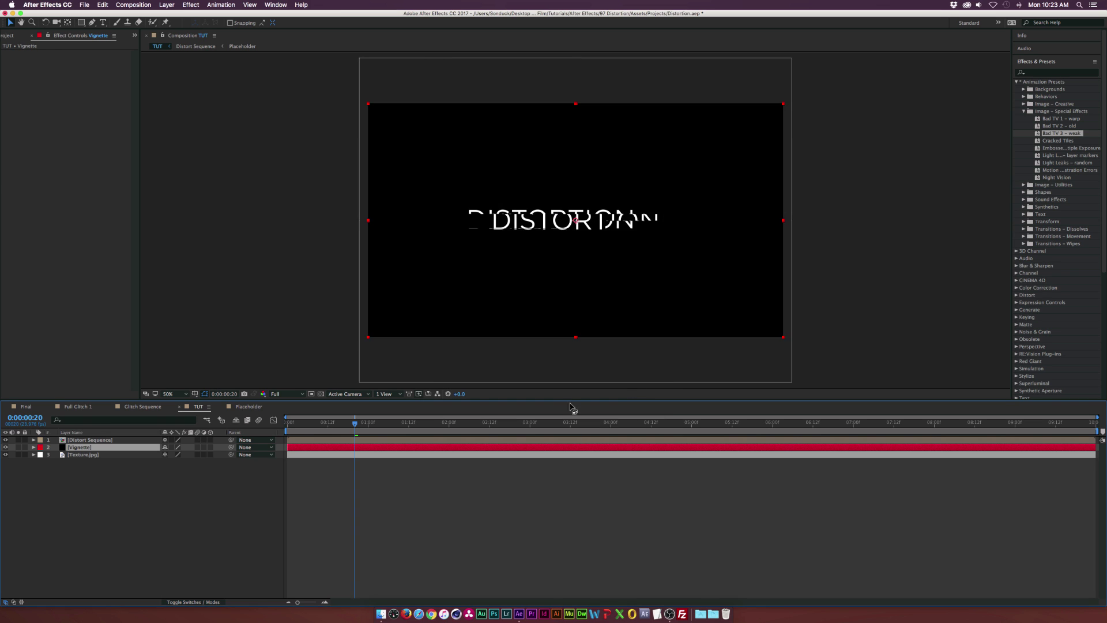
- Add a full-size elliptical mask to the Vignette solid and set its mode to Subtract
drag(79, 24, 119, 42)
double_click(81, 22)
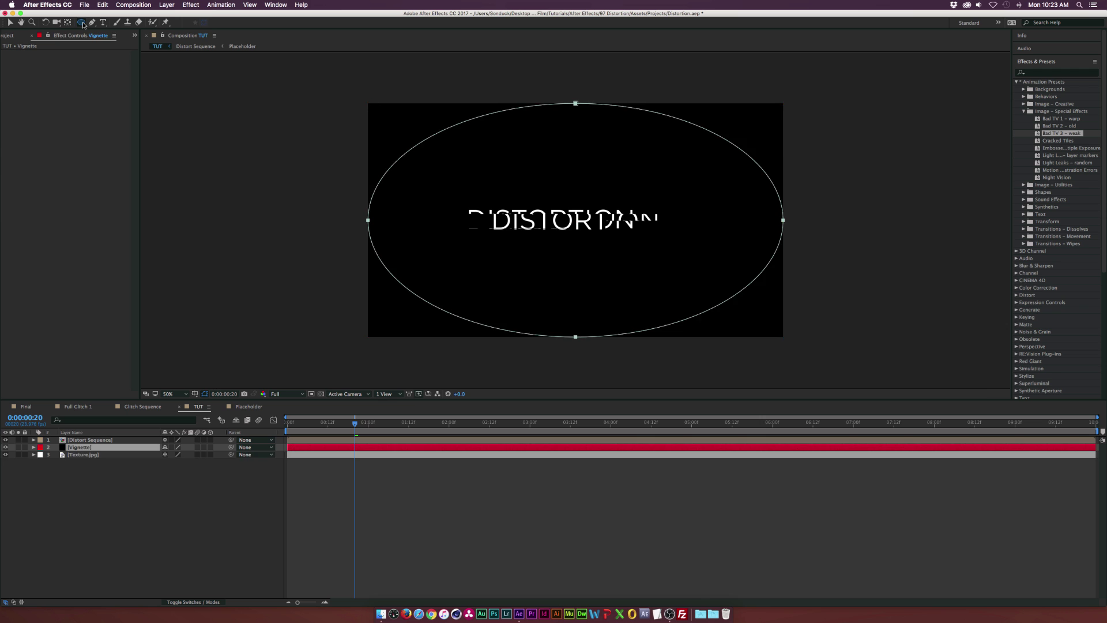
key(v)
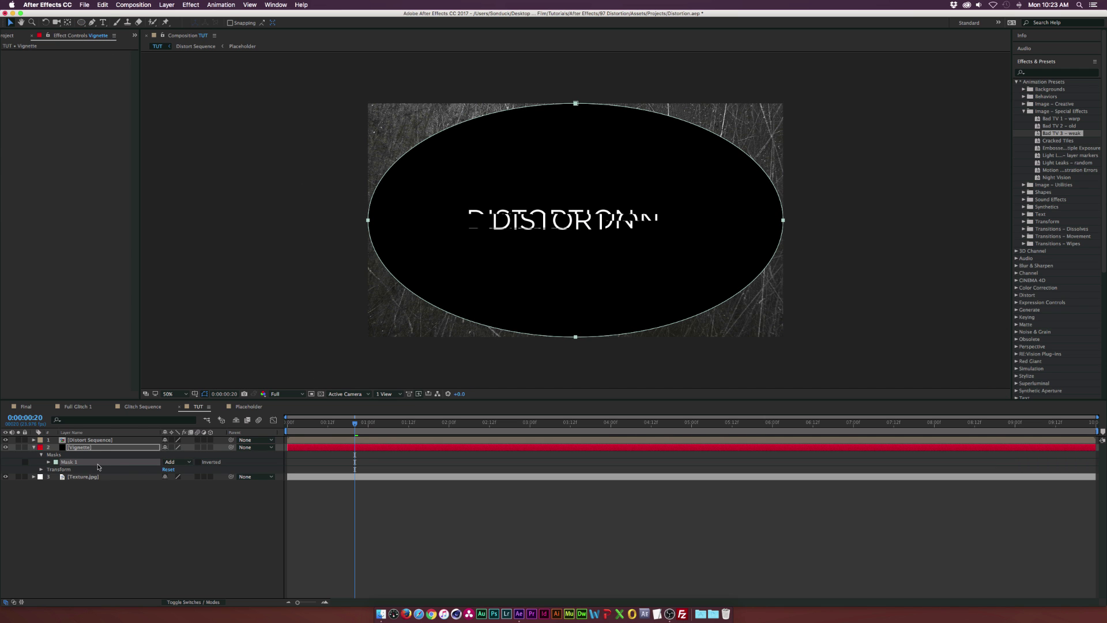
click(184, 461)
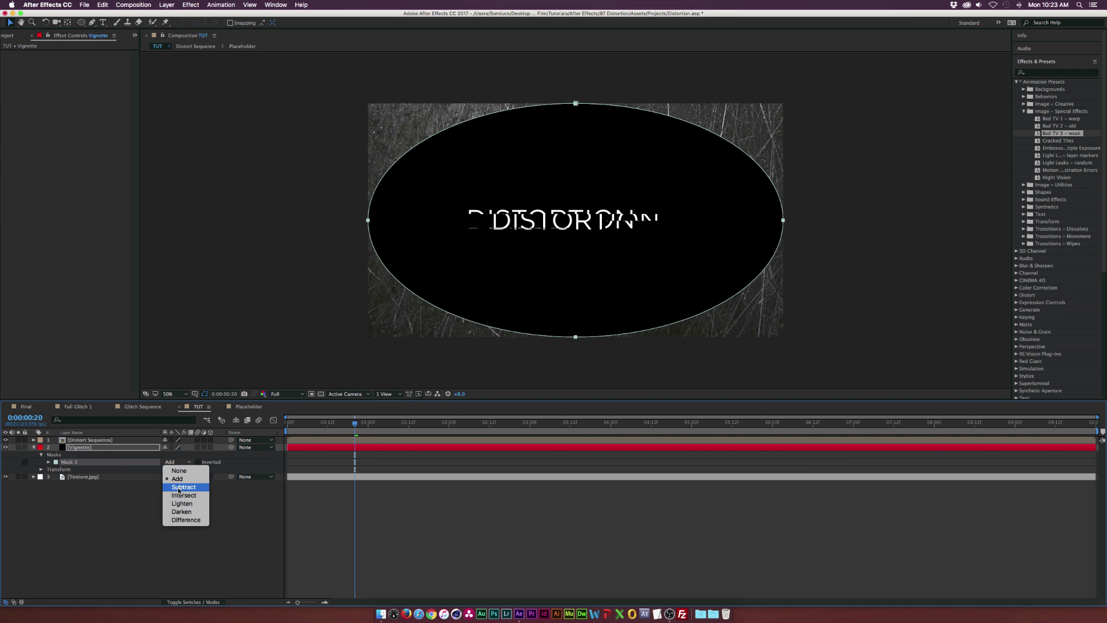
click(179, 487)
- Set the Vignette's Mask Feather to about 246 pixels and lower the layer's opacity to 71%
key(f)
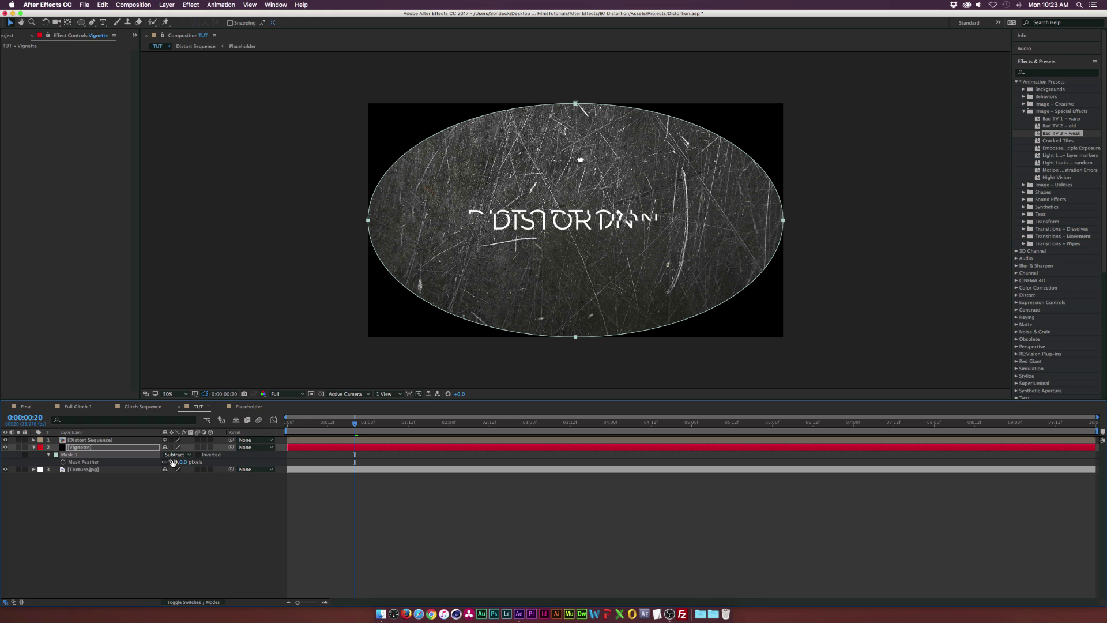
drag(172, 464, 275, 467)
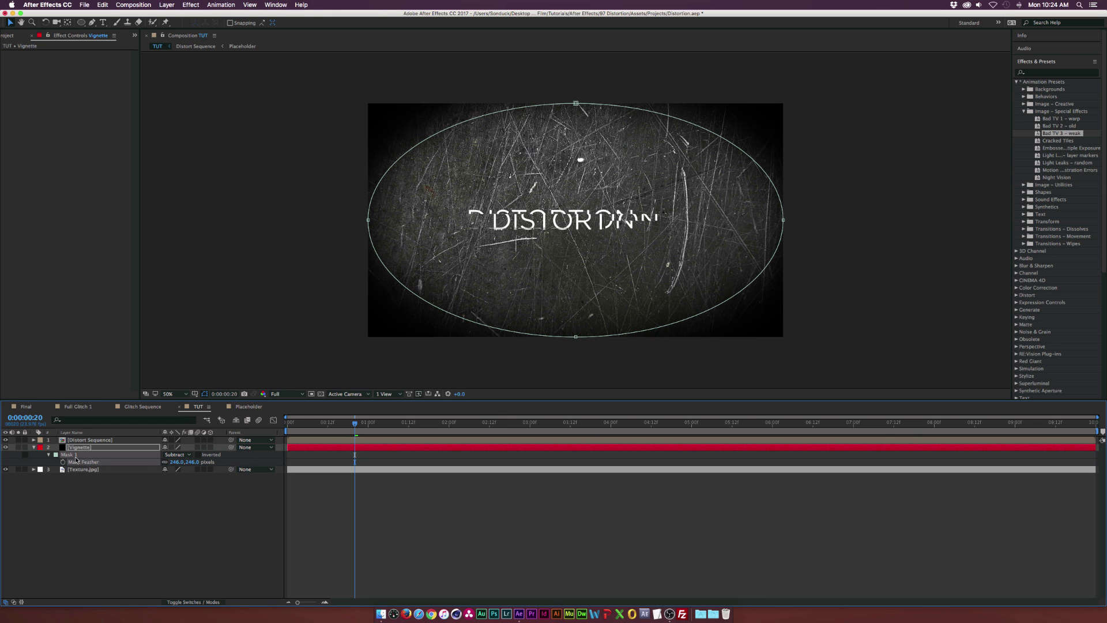
click(92, 448)
key(t)
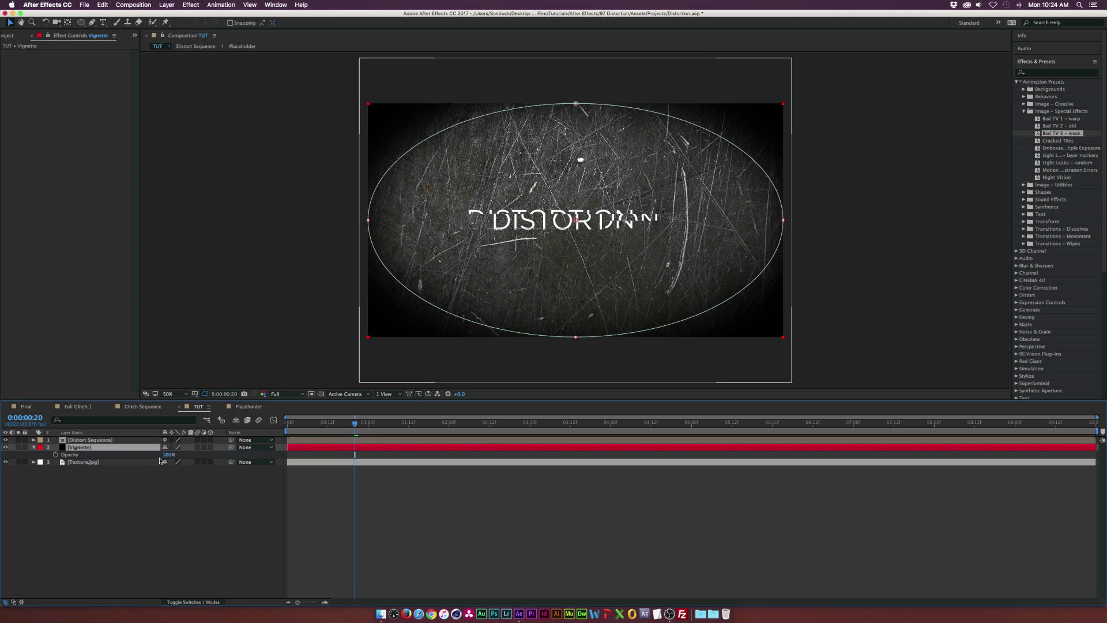
drag(169, 454, 157, 455)
click(142, 525)
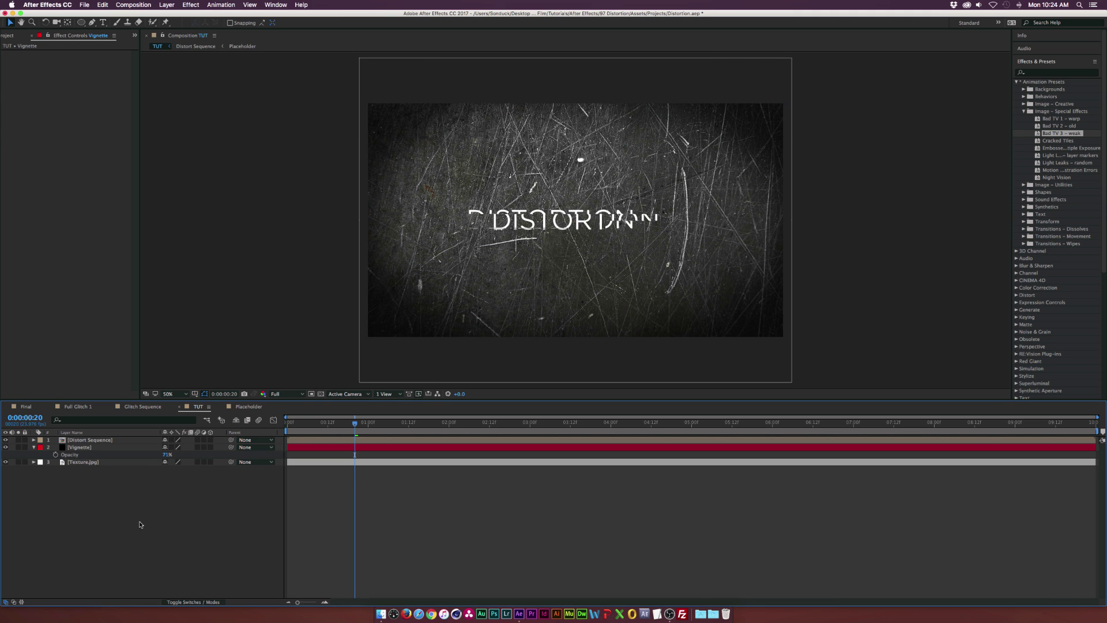
- Apply the Curves effect to Texture.jpg and pull the Red channel's curve slightly down in the shadows
click(86, 462)
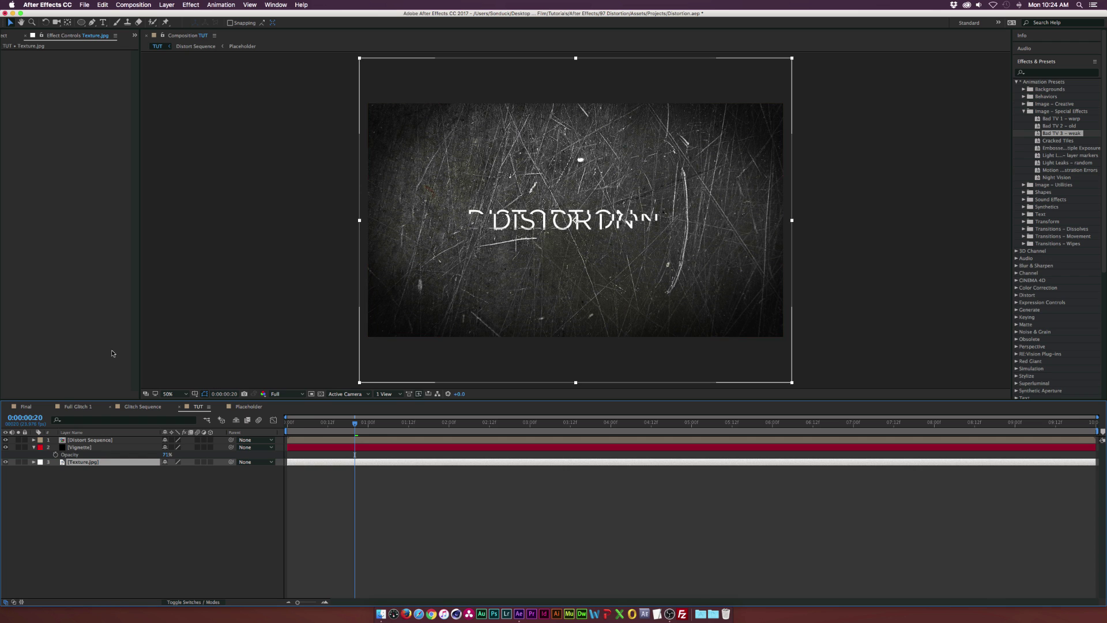
click(190, 4)
mouse_move(236, 88)
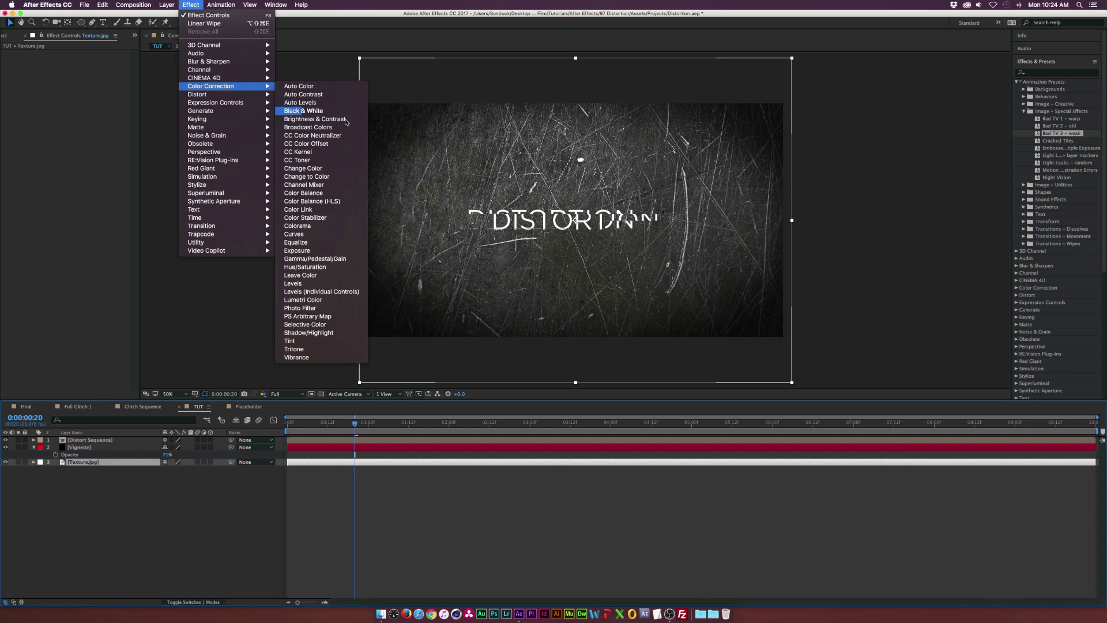
click(291, 234)
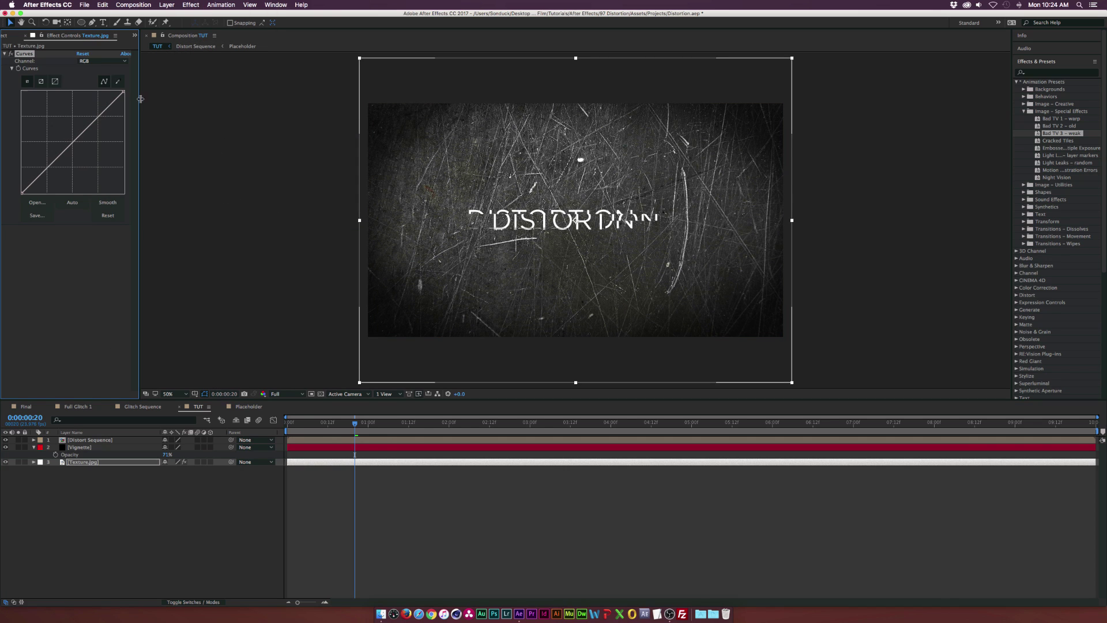
click(89, 63)
click(90, 69)
drag(50, 165, 53, 172)
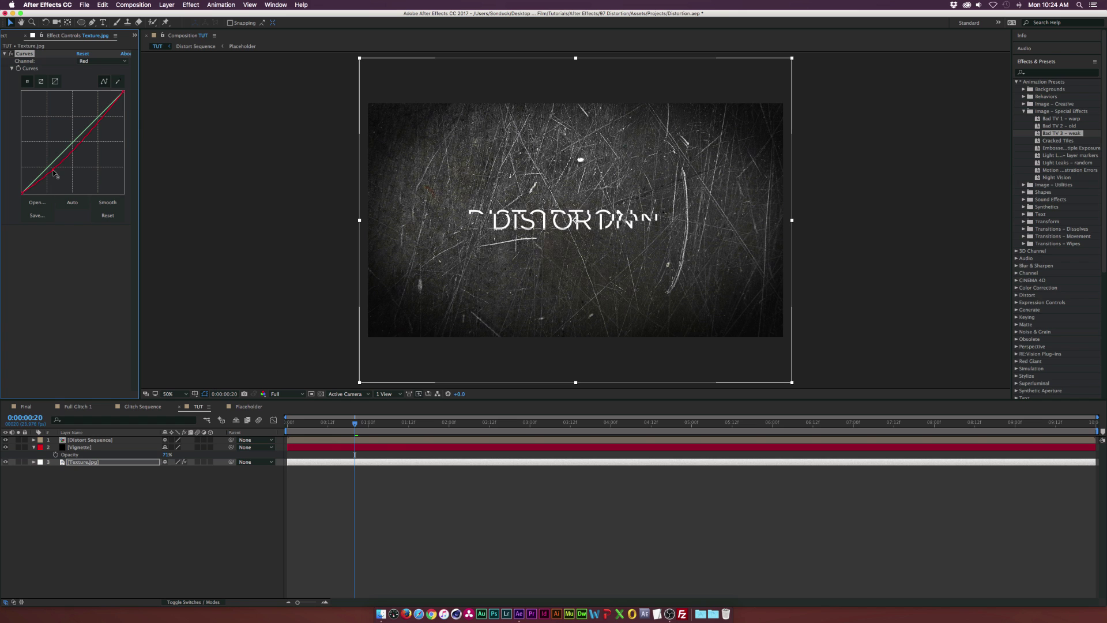
- Lower the shadows of the Green curve slightly and raise the Blue curve's midtones slightly to tint the texture bluish
click(98, 60)
click(92, 84)
drag(48, 169, 50, 171)
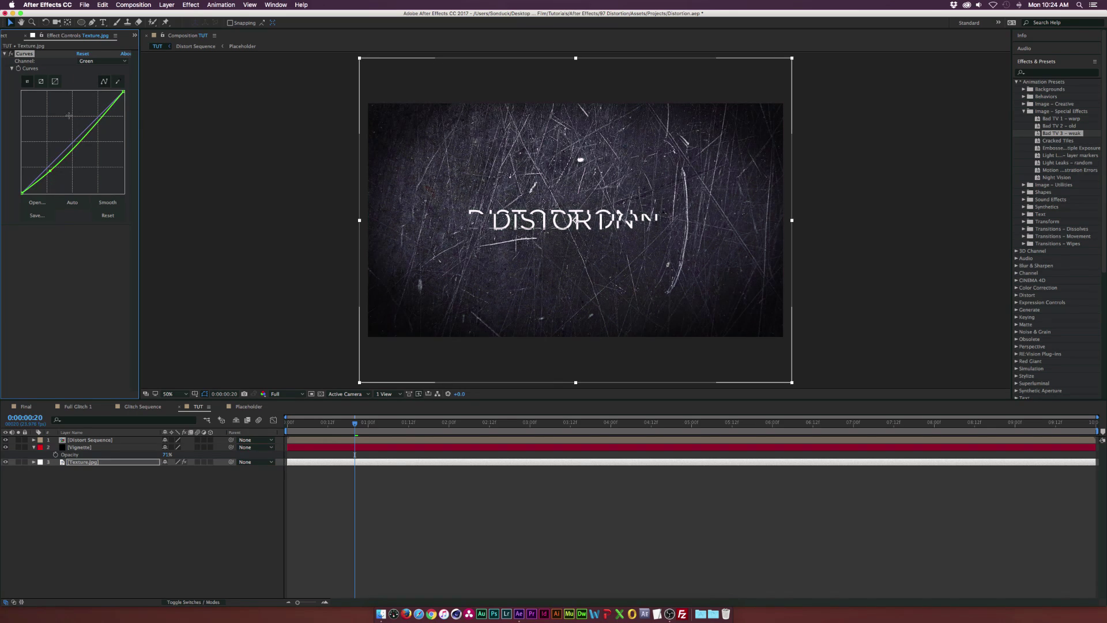
click(87, 60)
click(92, 96)
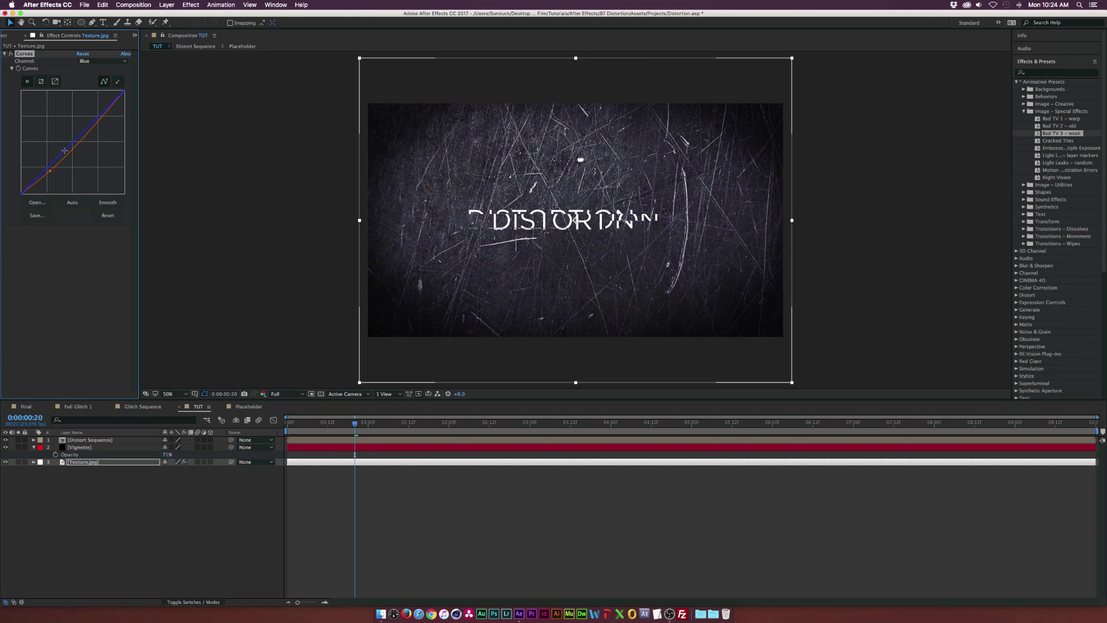
drag(64, 151, 63, 148)
- Set the Texture.jpg layer's opacity to 66%
click(101, 462)
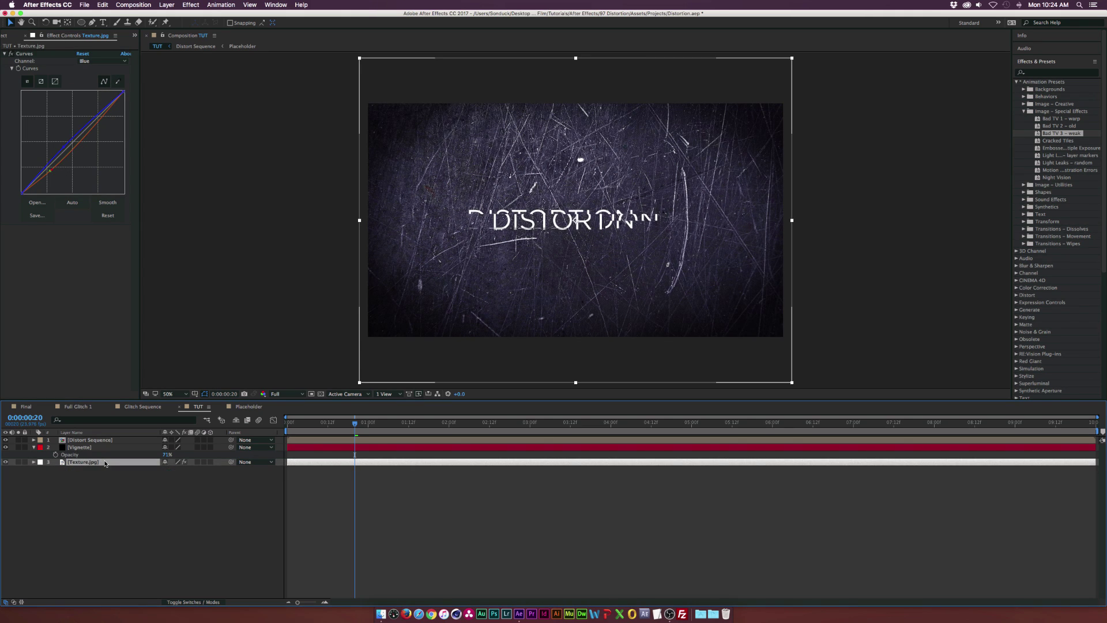
key(t)
click(166, 469)
text(66)
click(169, 515)
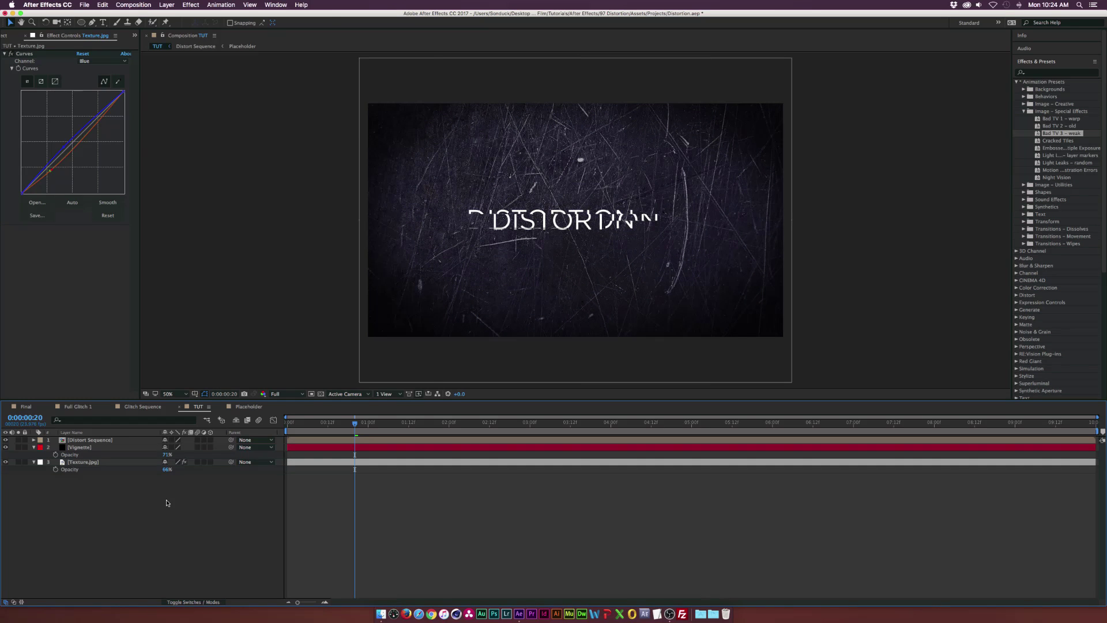
- Apply Gaussian Blur to Texture.jpg with a Blurriness of 25.2 and Repeat Edge Pixels enabled
click(93, 463)
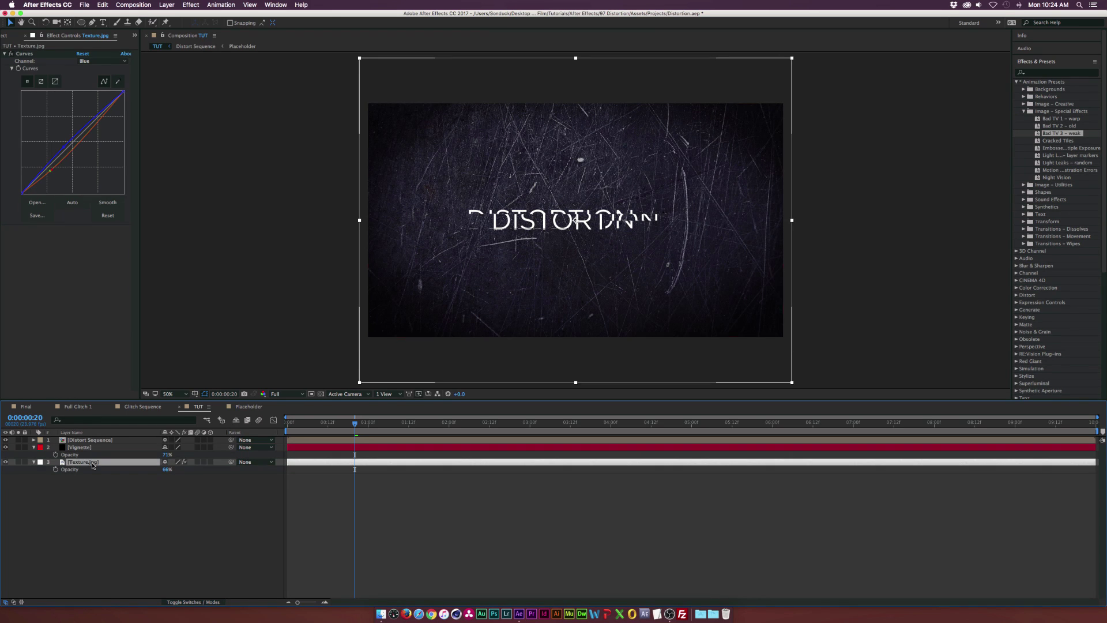
click(191, 5)
mouse_move(242, 61)
click(314, 143)
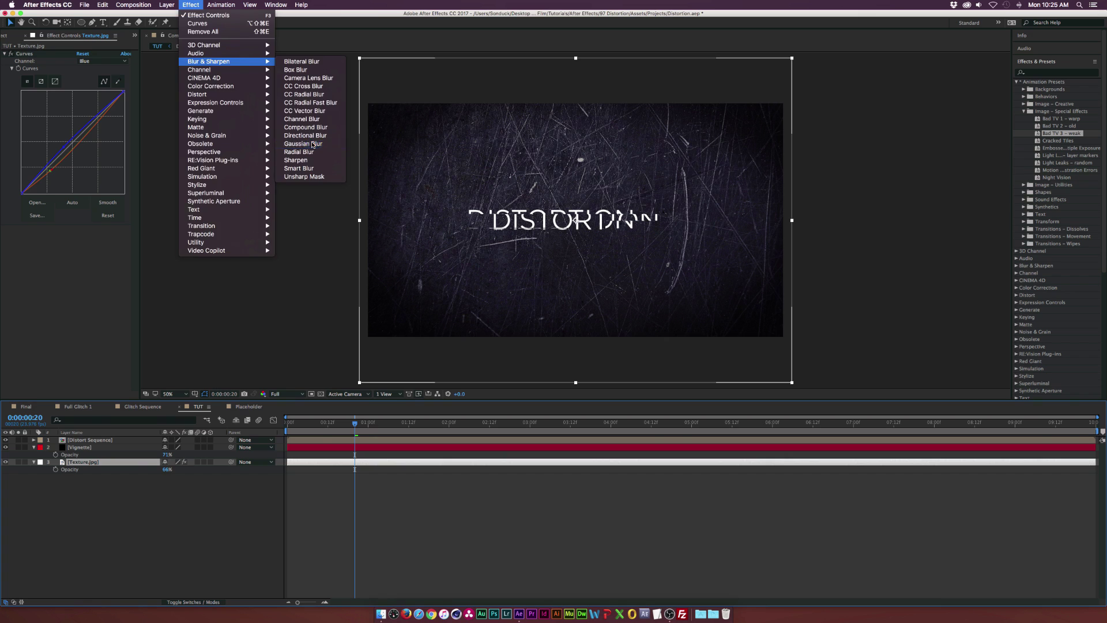
drag(81, 235, 190, 209)
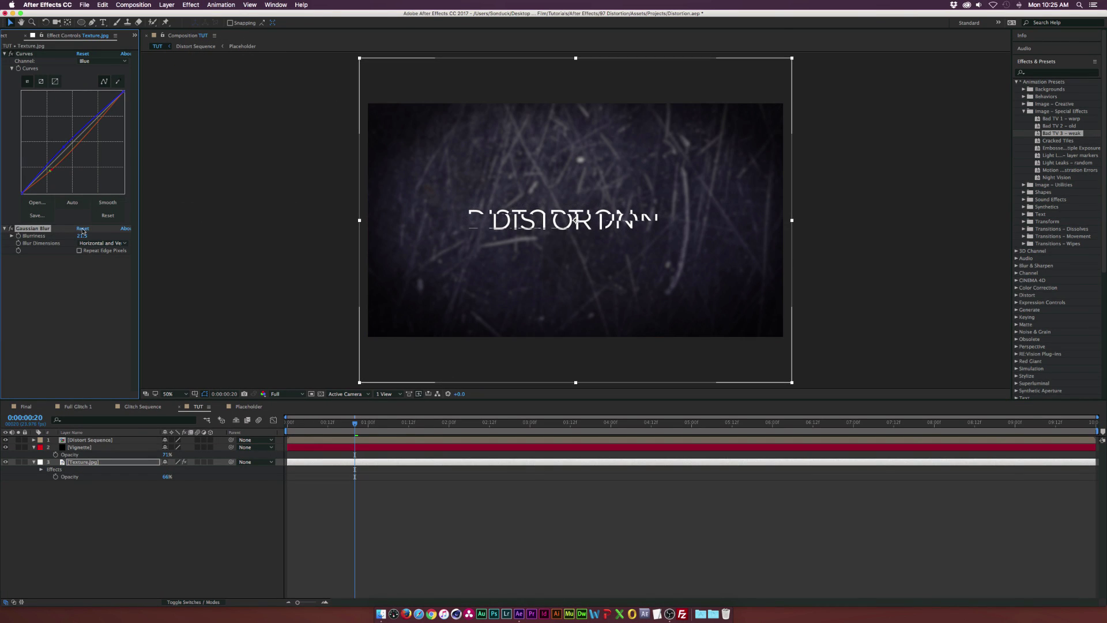
mouse_move(82, 235)
mouse_down()
mouse_move(92, 236)
mouse_move(79, 253)
mouse_up()
click(80, 251)
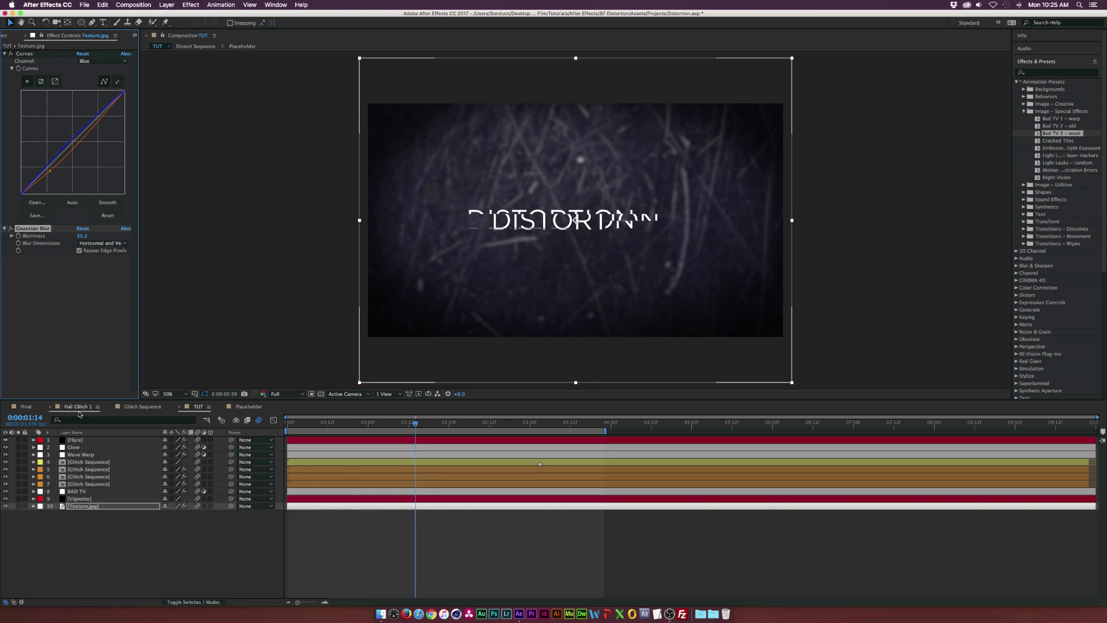
- Apply the CC Star Burst simulation effect to the Texture.jpg layer
click(191, 4)
click(195, 4)
click(195, 3)
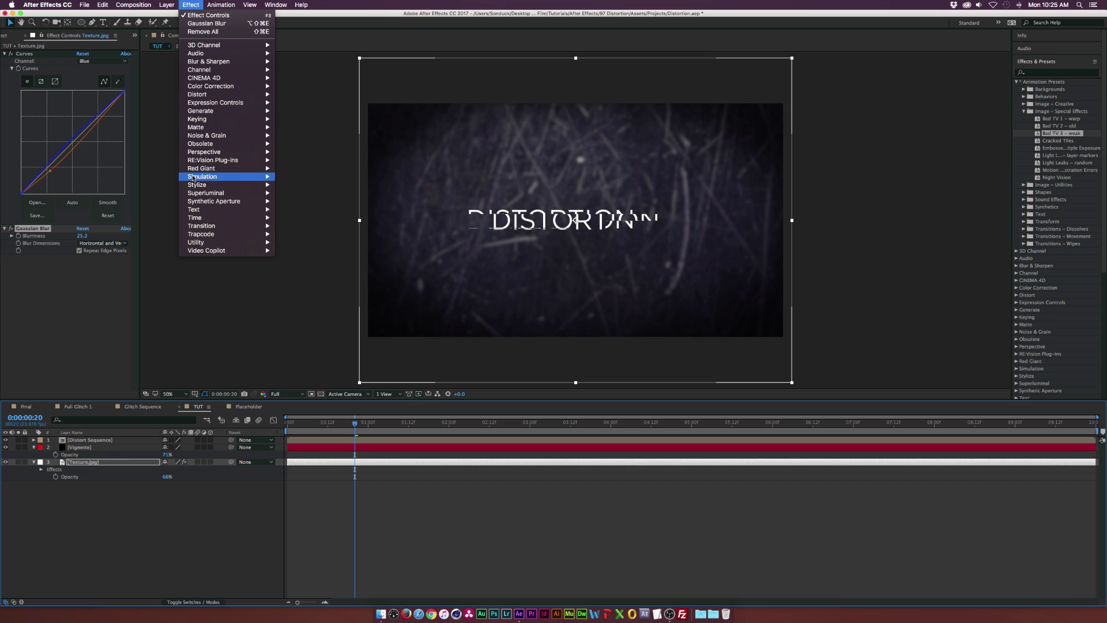
mouse_move(253, 176)
click(322, 283)
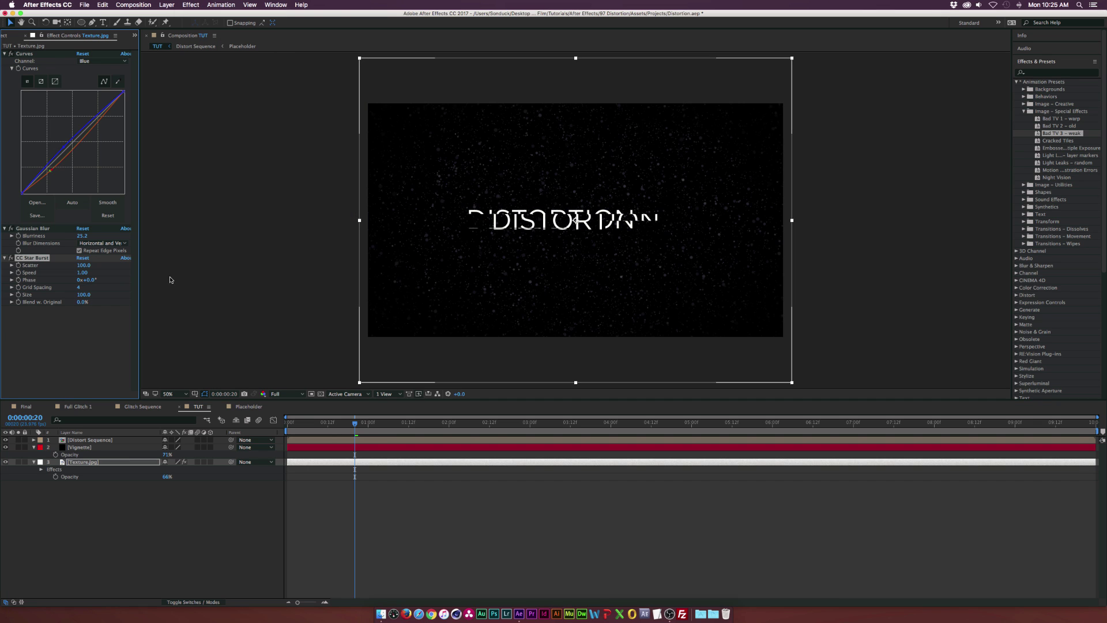
- Set both the Scatter and the Speed of CC Star Burst to 0
click(81, 265)
text(0)
key(Return)
click(81, 272)
text(0)
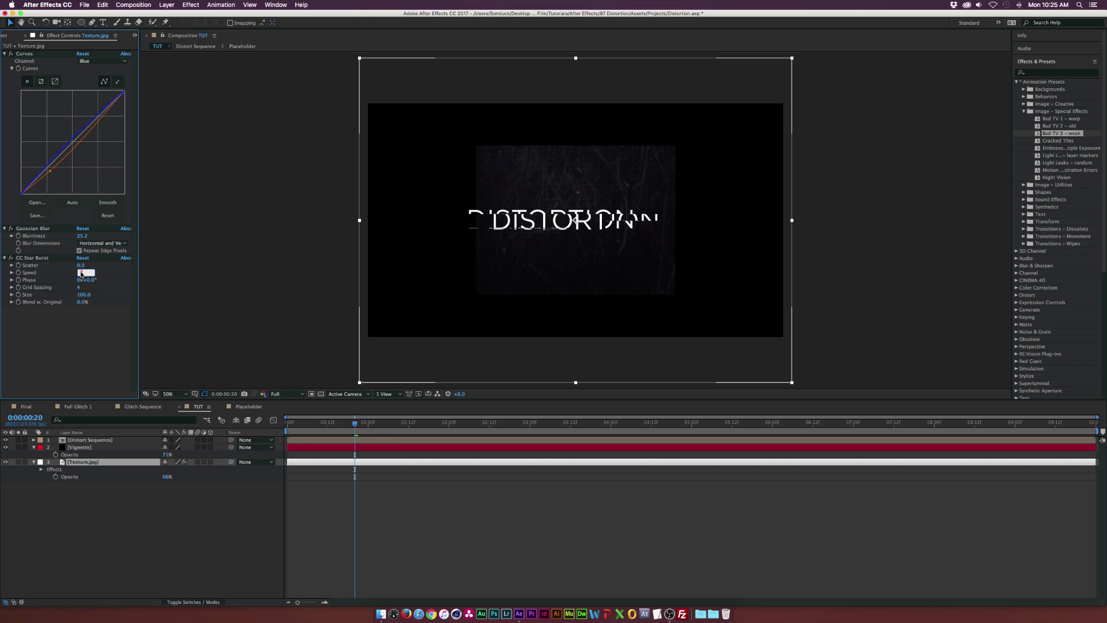
key(Return)
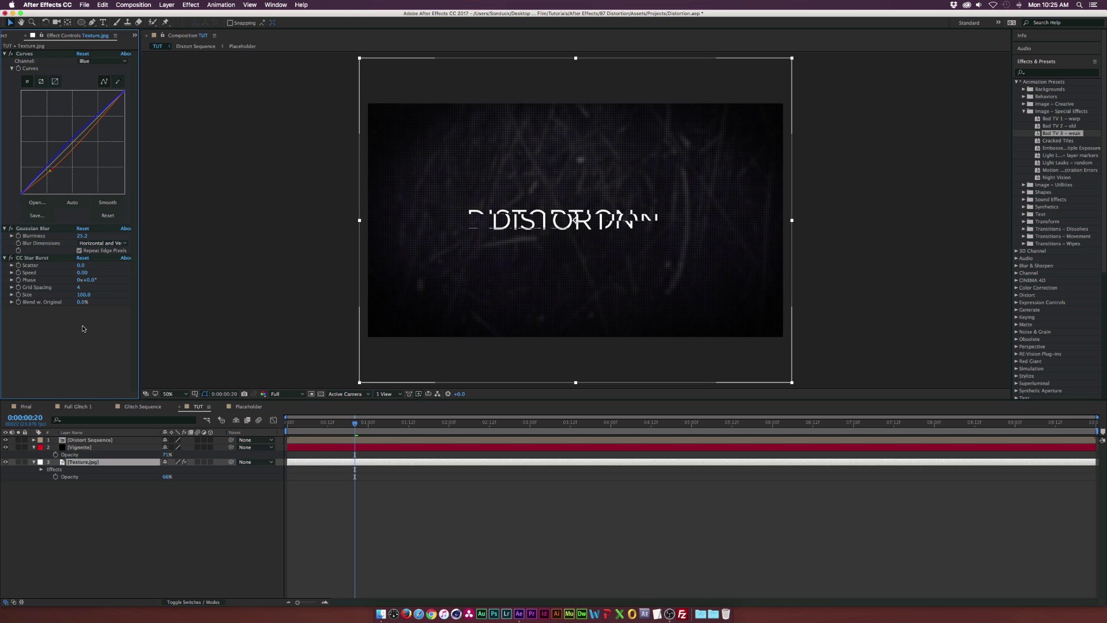
- Set CC Star Burst's Grid Spacing to 2 and inspect the dot pattern up close
click(81, 287)
text(2)
key(Return)
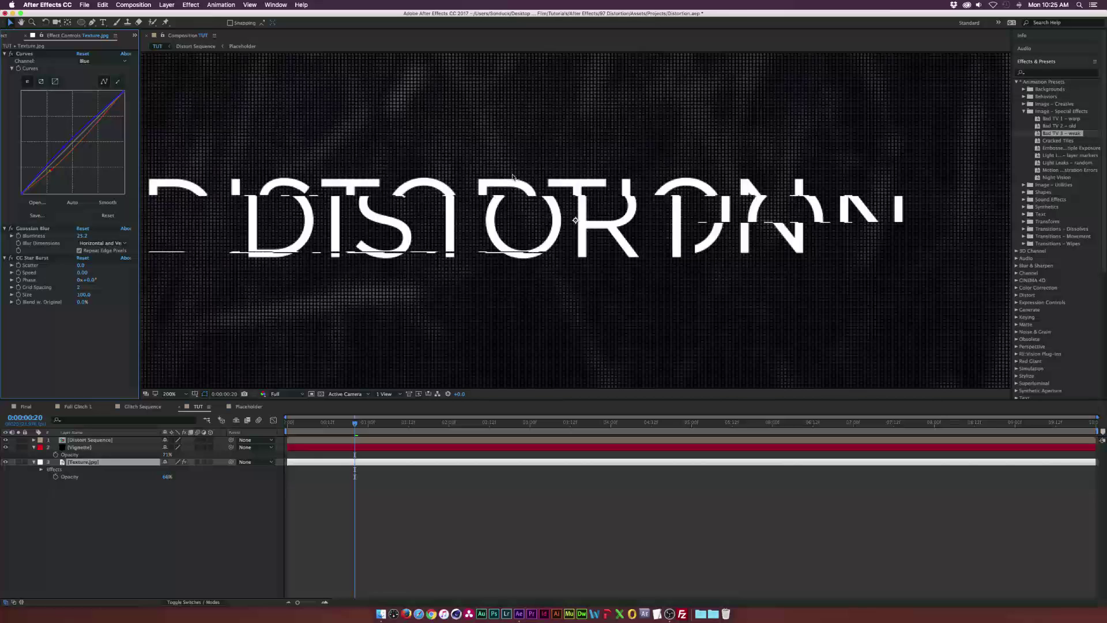
scroll(513, 177, down, 2)
click(176, 394)
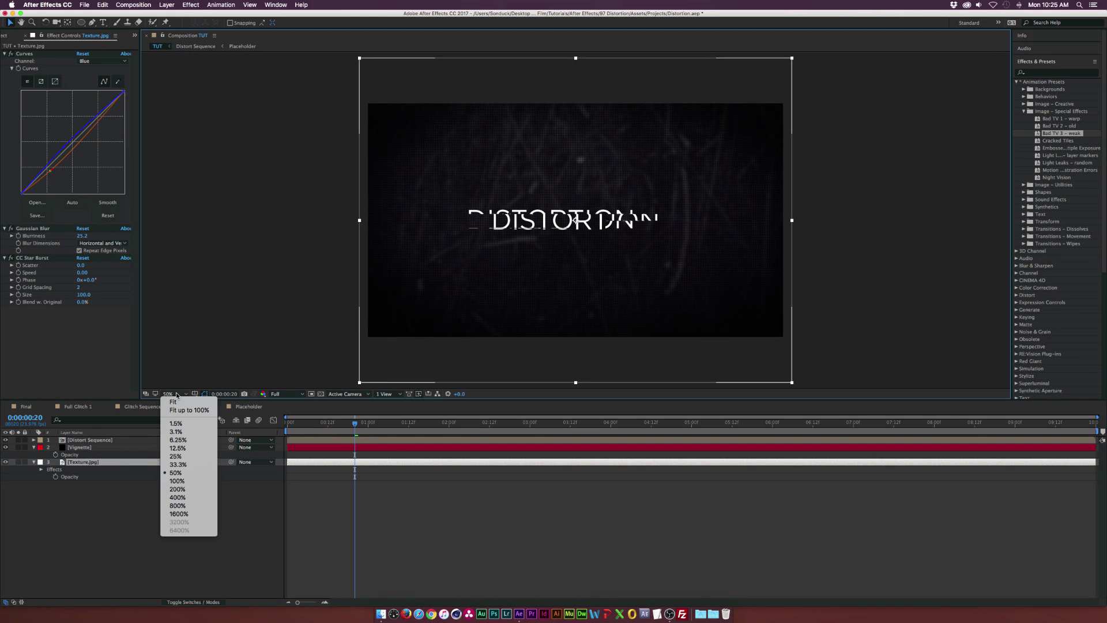
click(178, 404)
- Apply the Brightness & Contrast color correction effect to the Texture.jpg layer
click(191, 5)
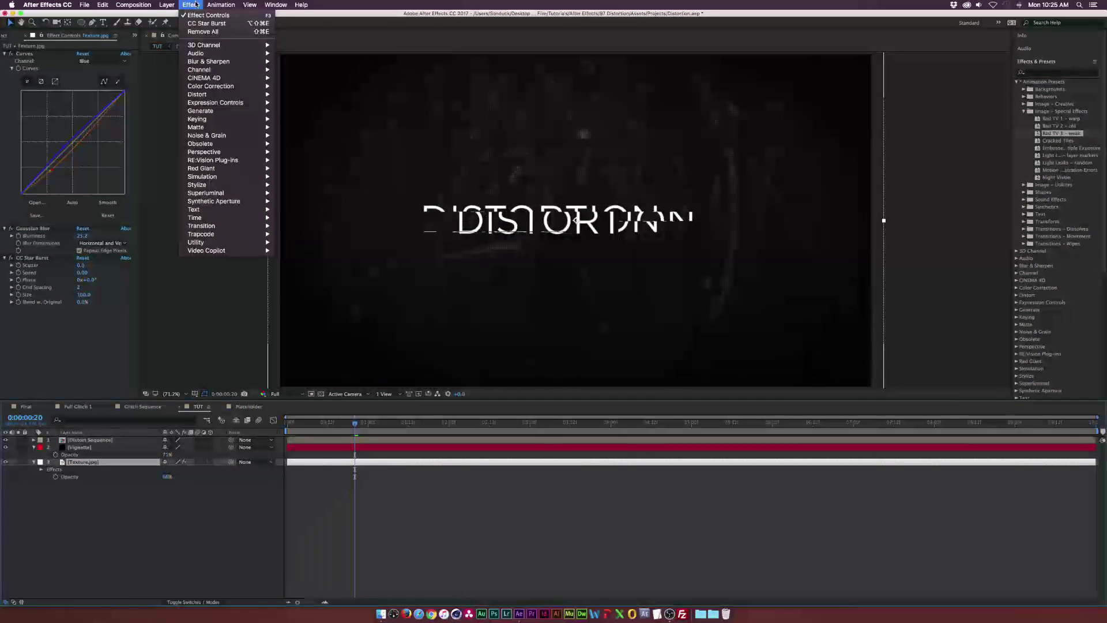
mouse_move(211, 86)
click(315, 118)
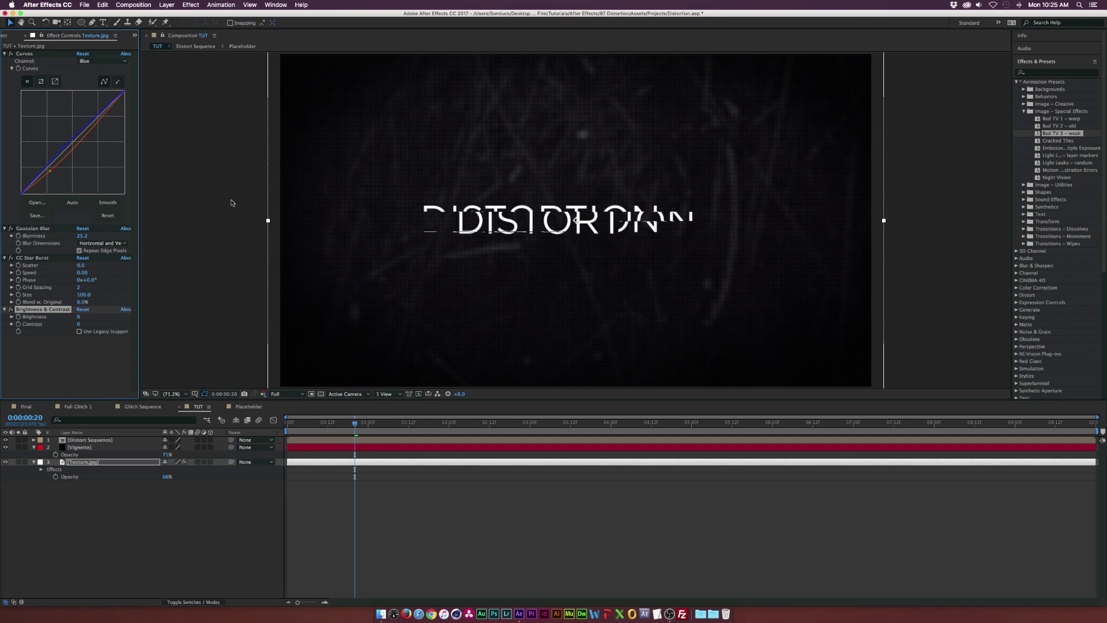
- Drive the Texture.jpg Brightness with the expression wiggle(3,60), check it at another time and unsolo the layer
alt+click(19, 317)
text(wiggle(3,60)
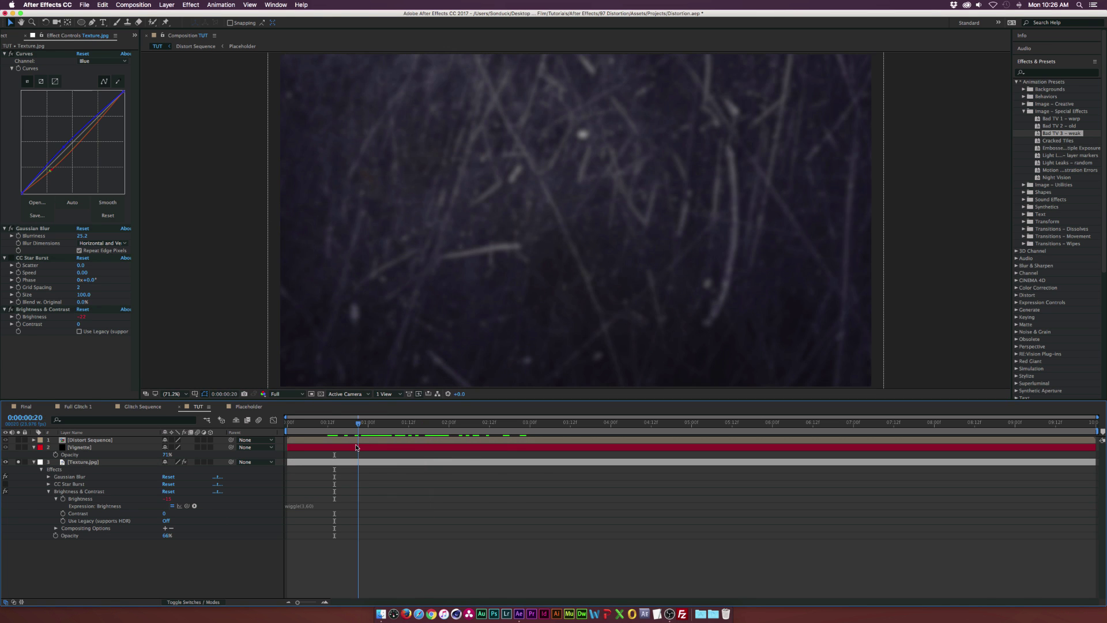
drag(358, 422, 465, 422)
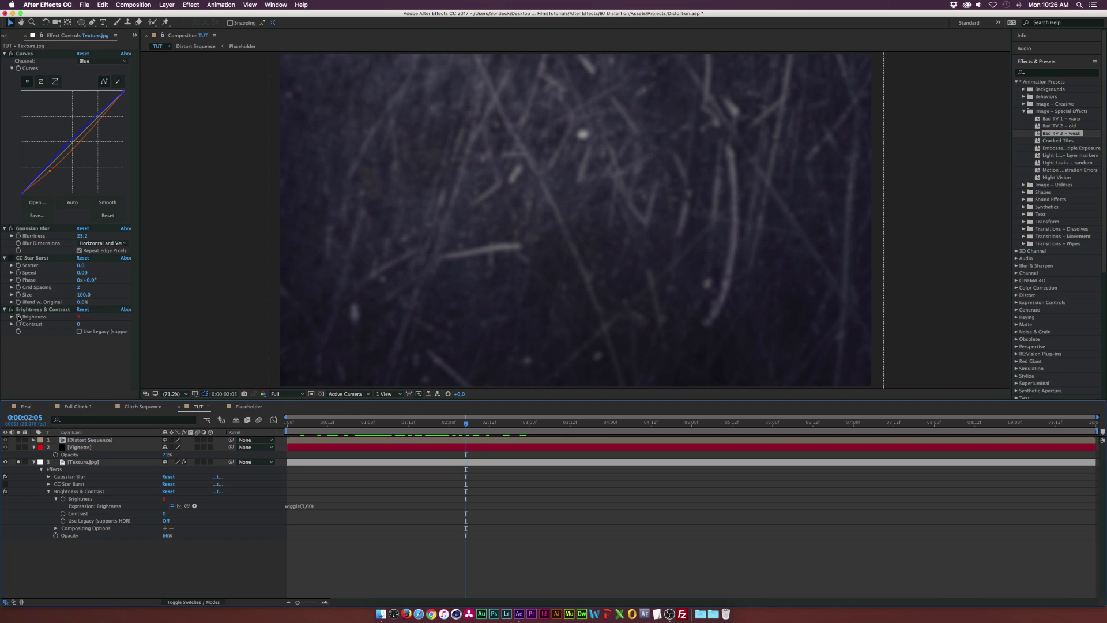
click(18, 462)
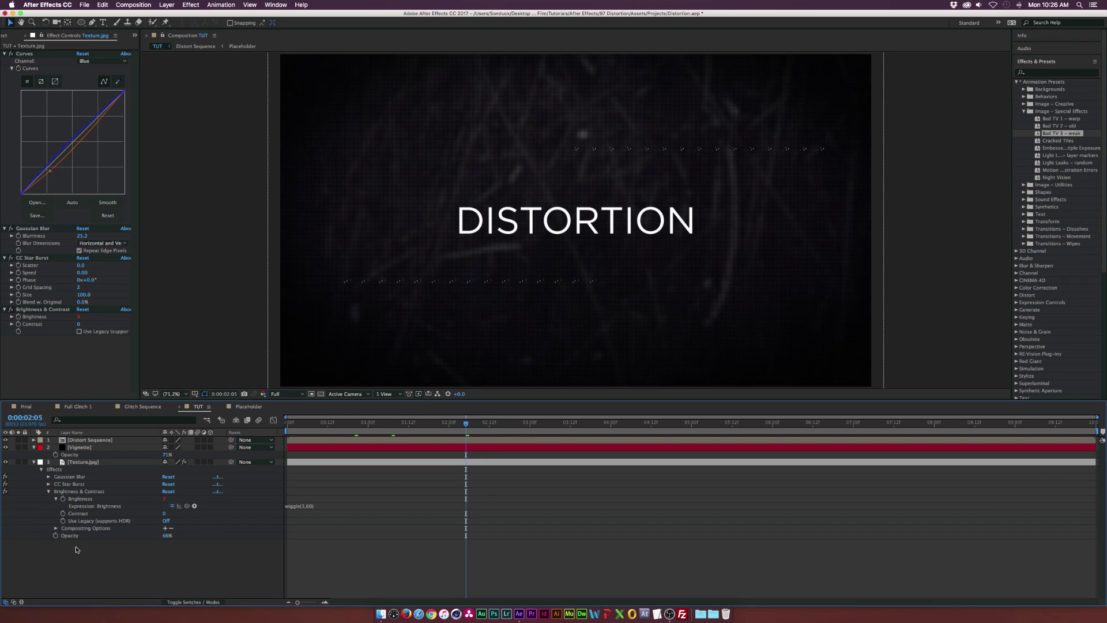
- Create a new adjustment layer and place it directly beneath the Distort Sequence layer
click(166, 6)
mouse_move(185, 15)
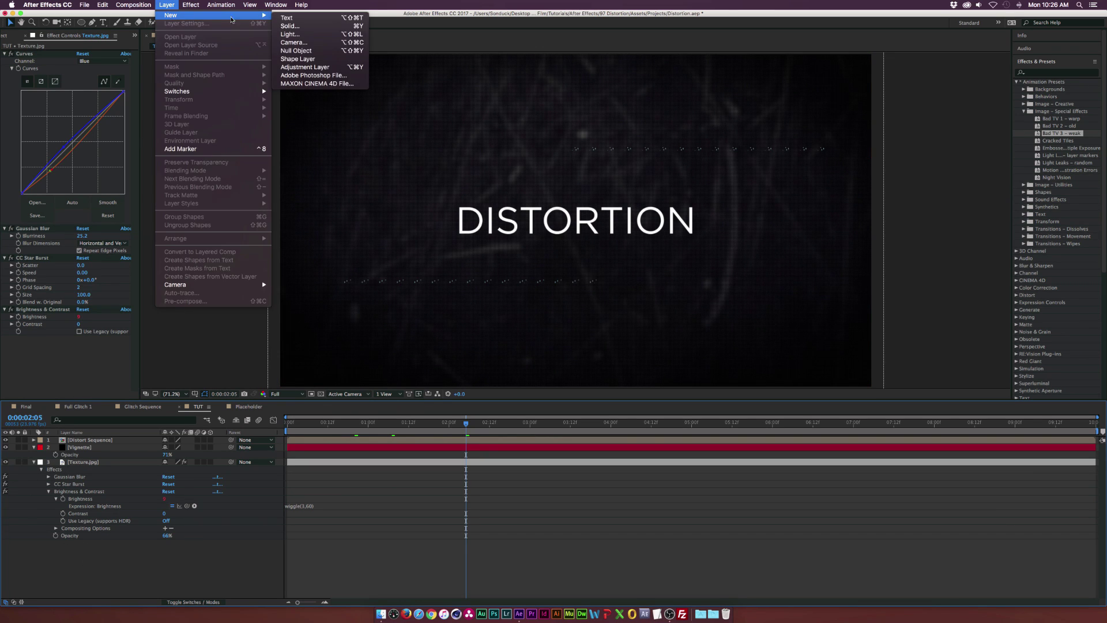
click(315, 67)
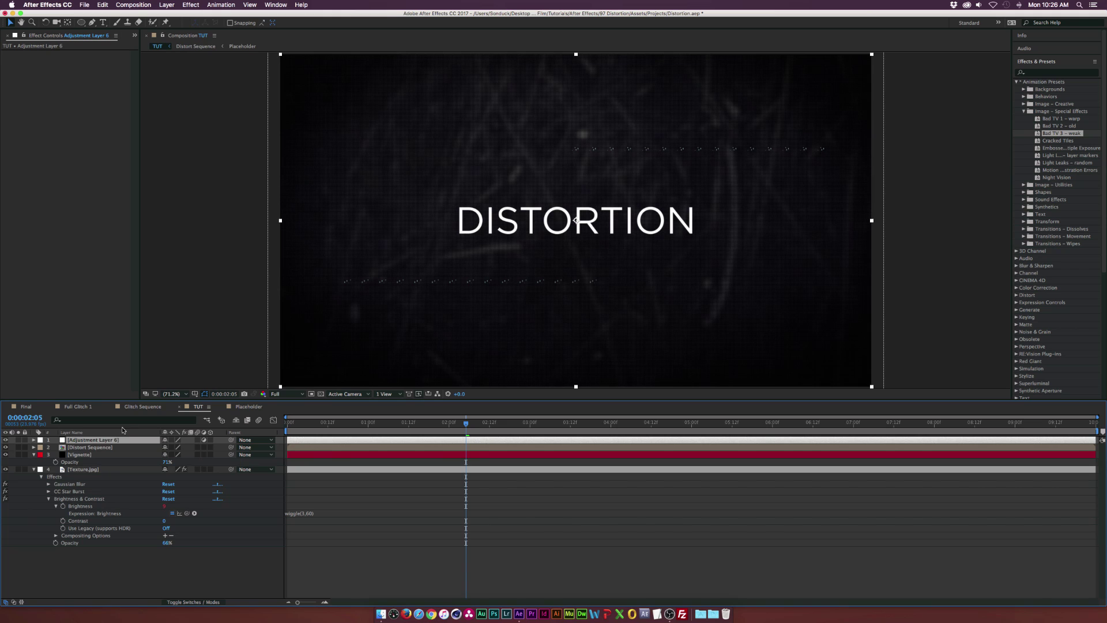
drag(107, 441, 106, 456)
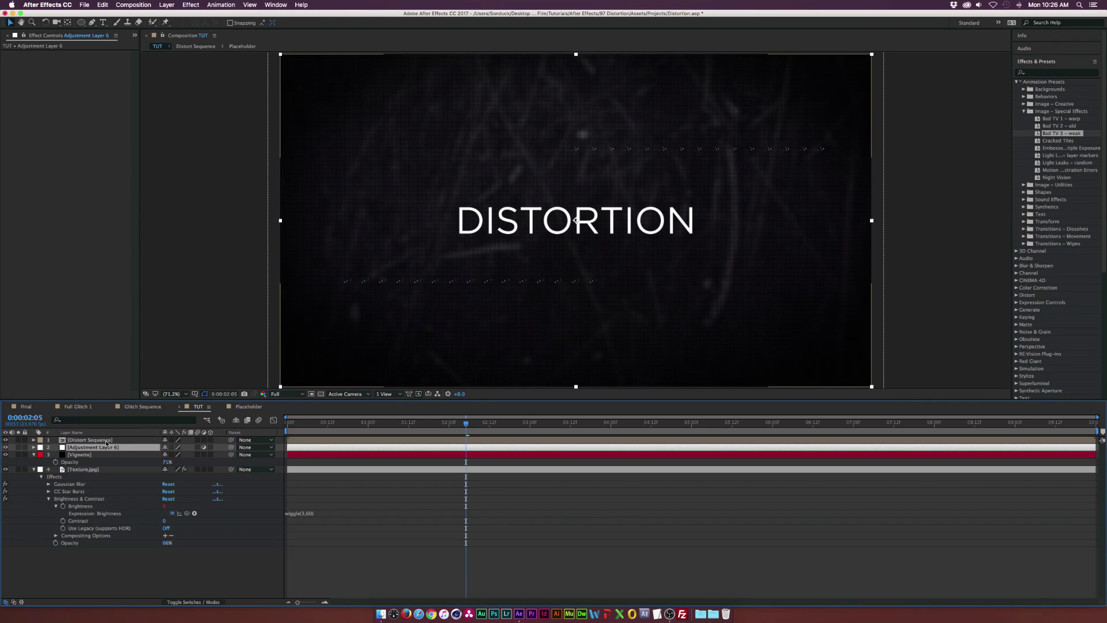
- Rename the adjustment layer as BAD TV
key(Return)
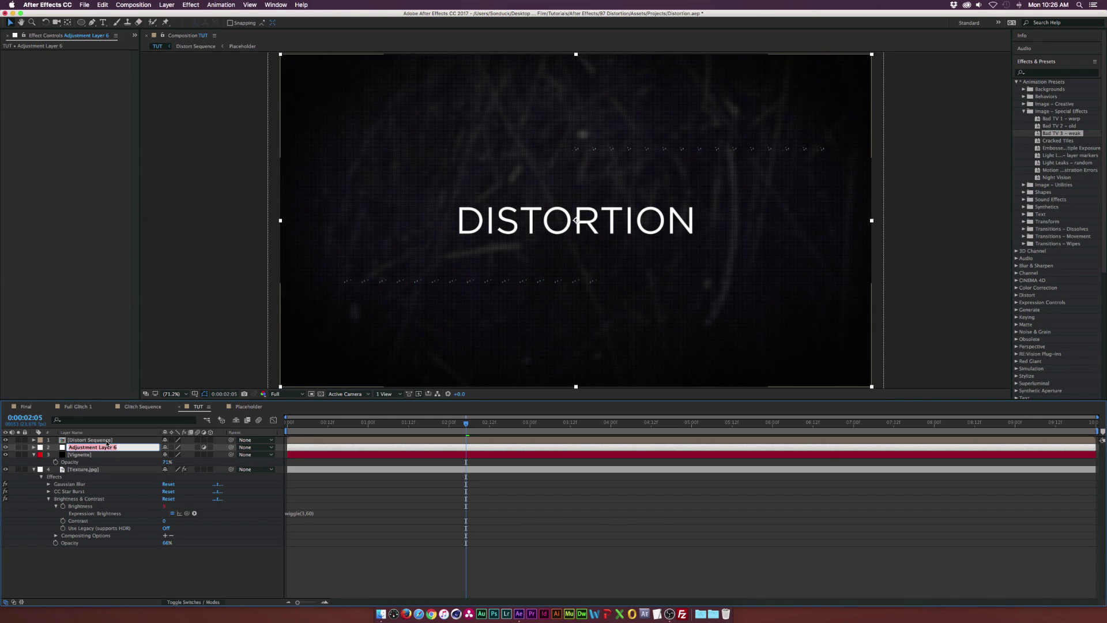
text(BAD TV)
key(Return)
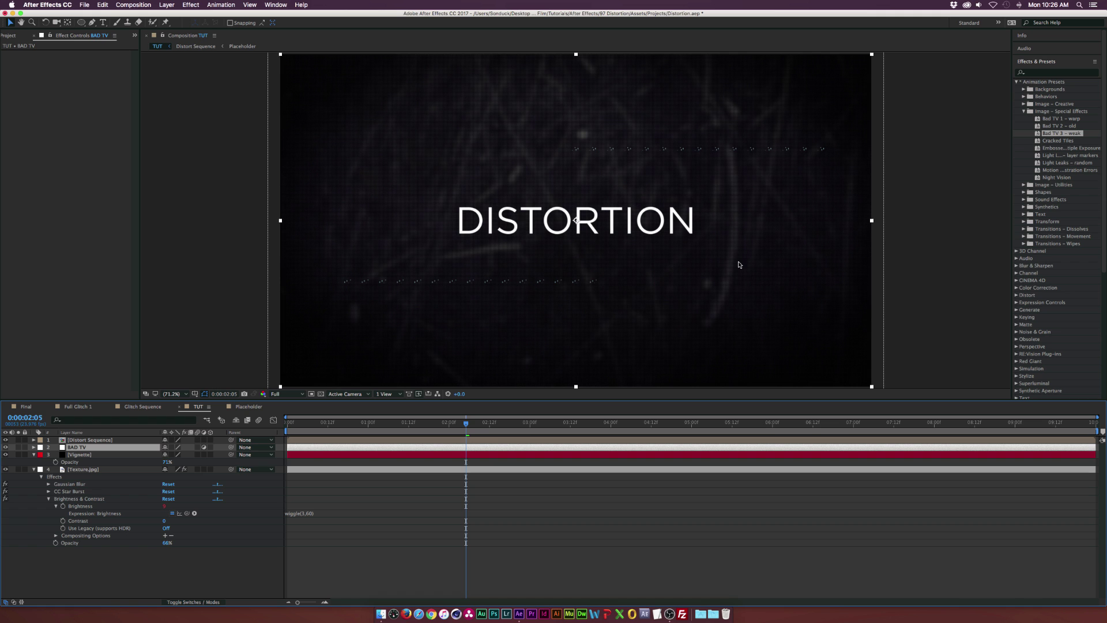
- Apply the Bad TV 3 - weak preset to the BAD TV layer and delete its Color Balance (HLS) effect
drag(1058, 137, 86, 448)
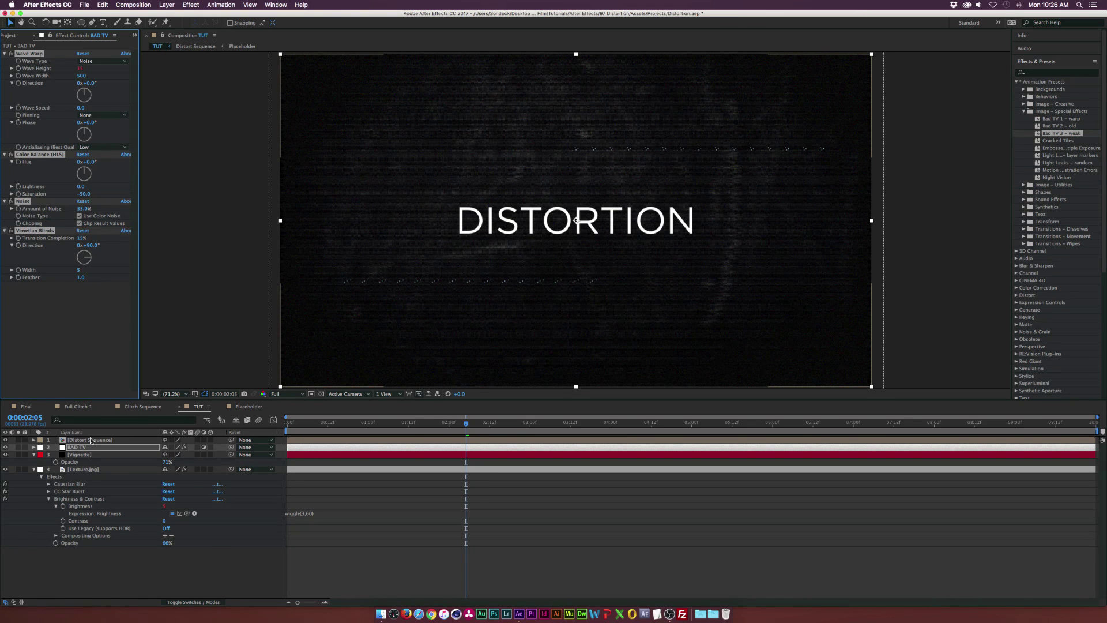
key(space)
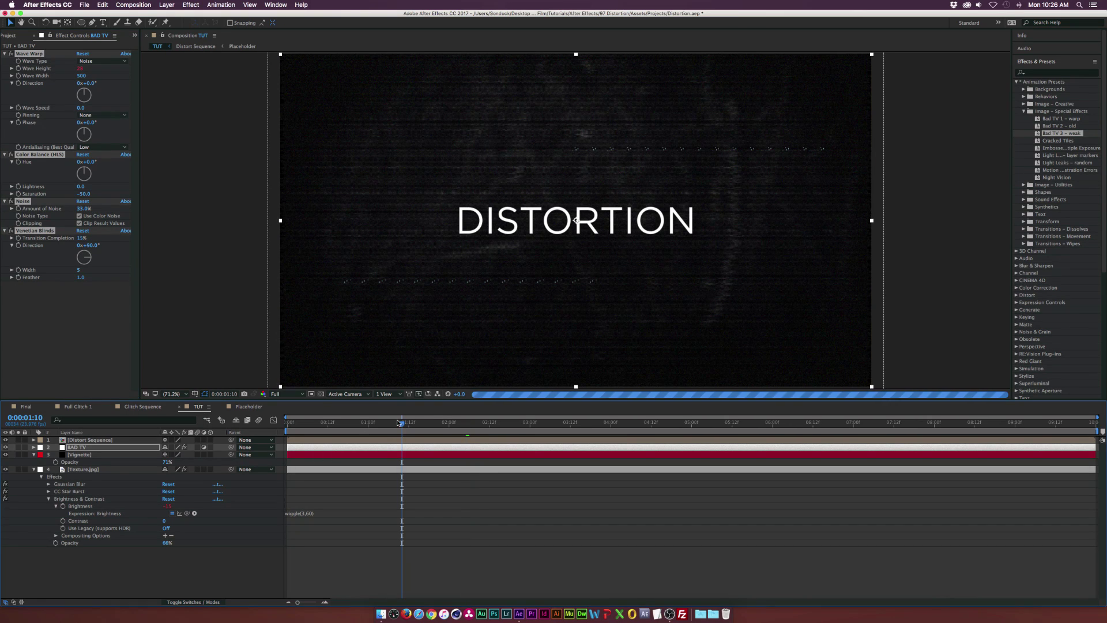
click(68, 311)
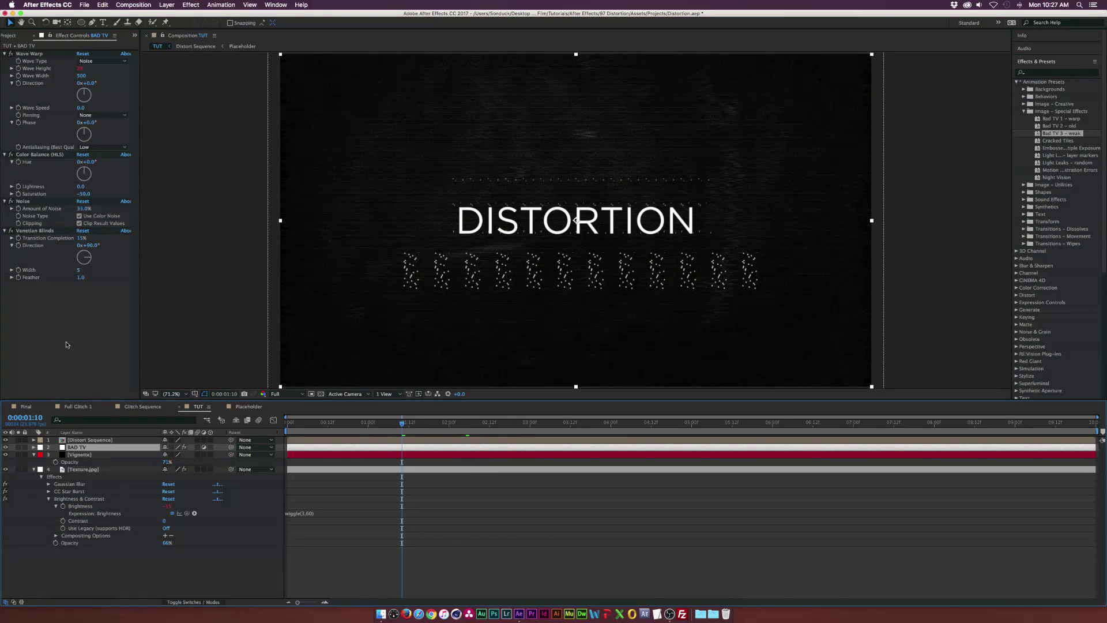
click(46, 154)
key(Delete)
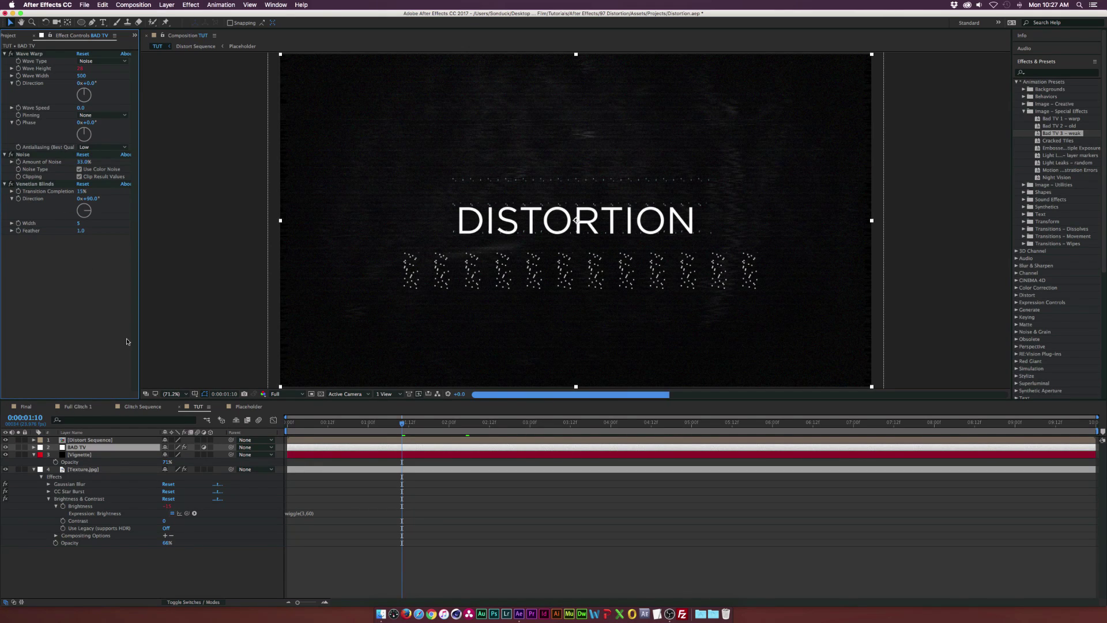
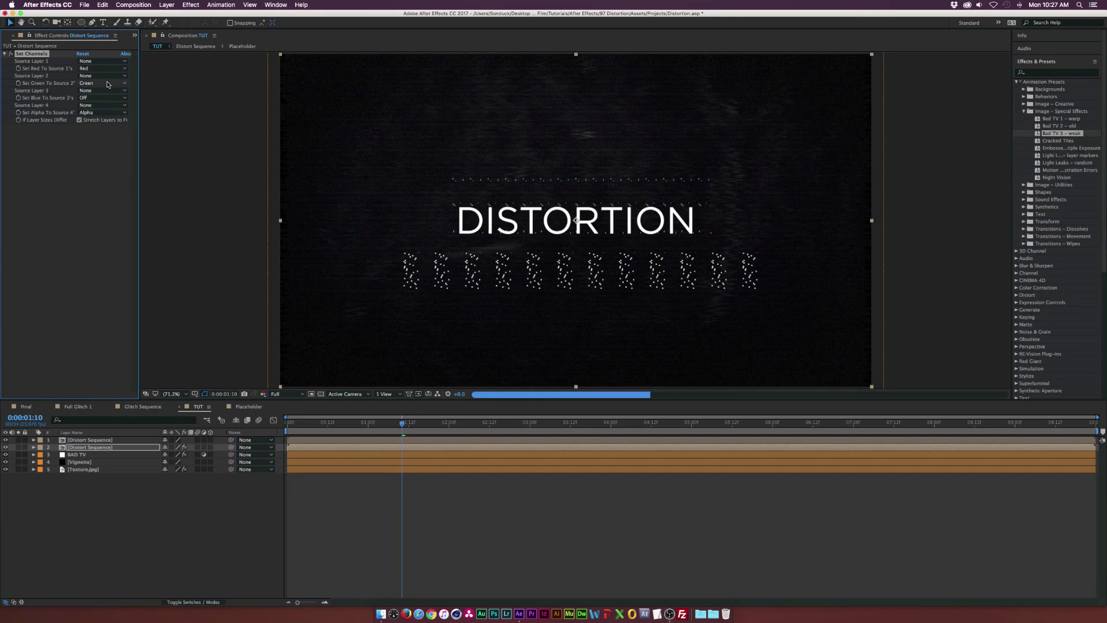
- Set Green to Off in the second Distort Sequence layer's Set Channels effect and hide the top Distort Sequence layer
click(99, 83)
click(91, 167)
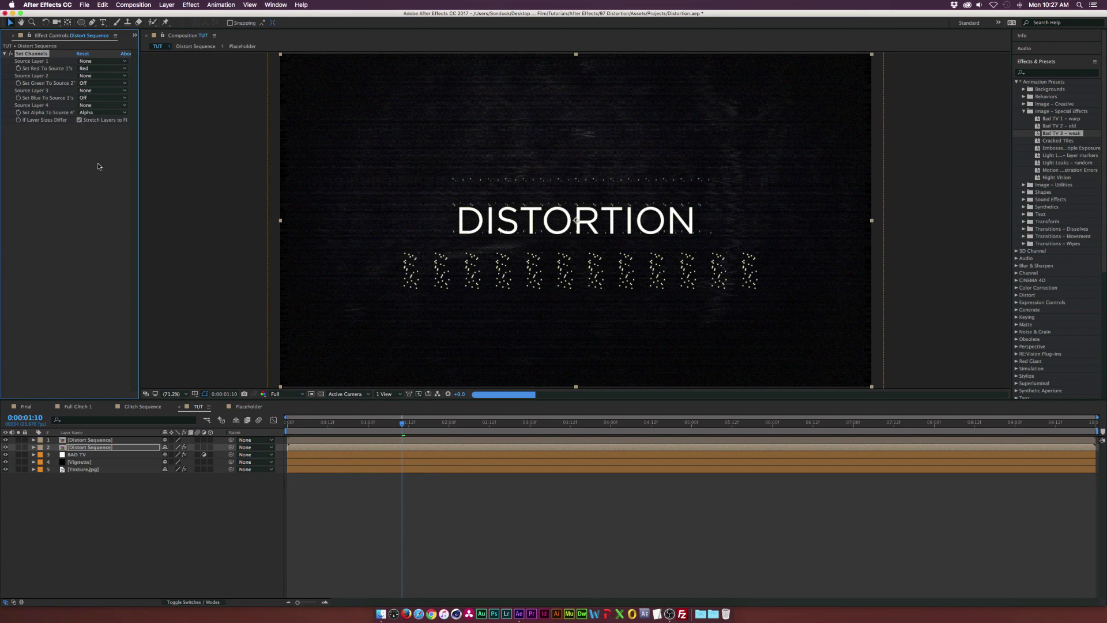
click(7, 439)
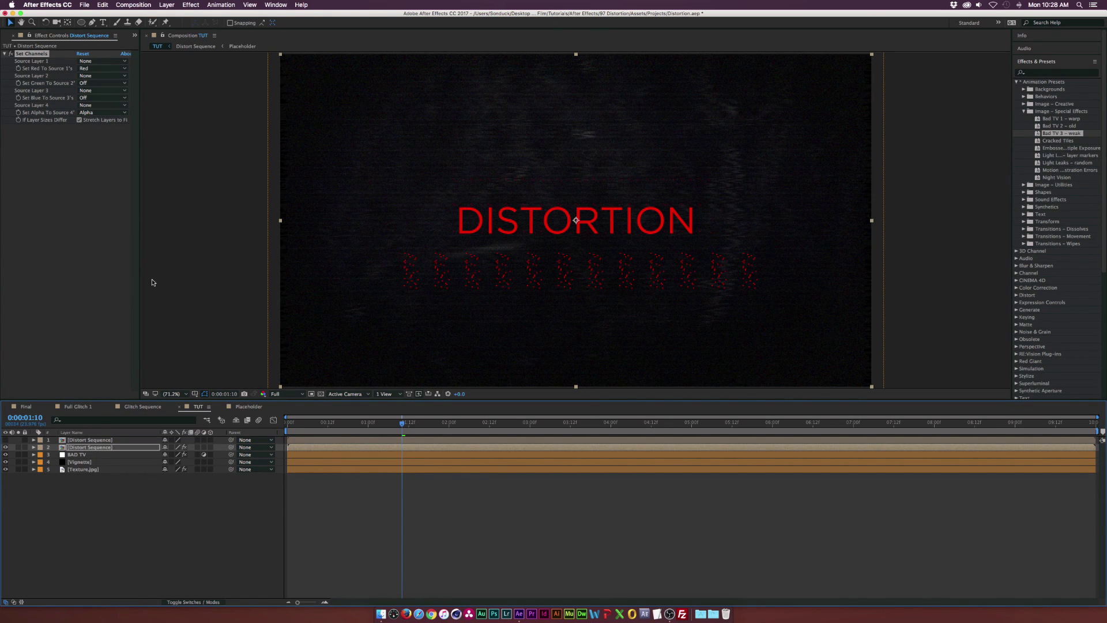
- Add the expression wiggle(2,3) to the Position of the red-channel Distort Sequence layer and collapse its properties
key(p)
alt+click(56, 455)
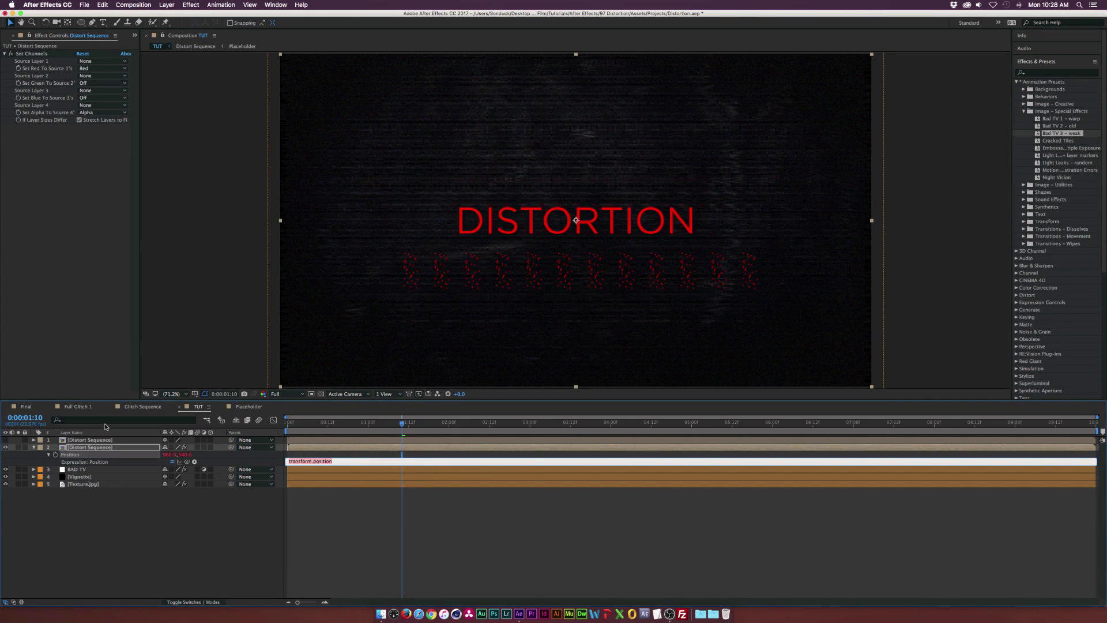
text(wiggle(2,3)
click(170, 502)
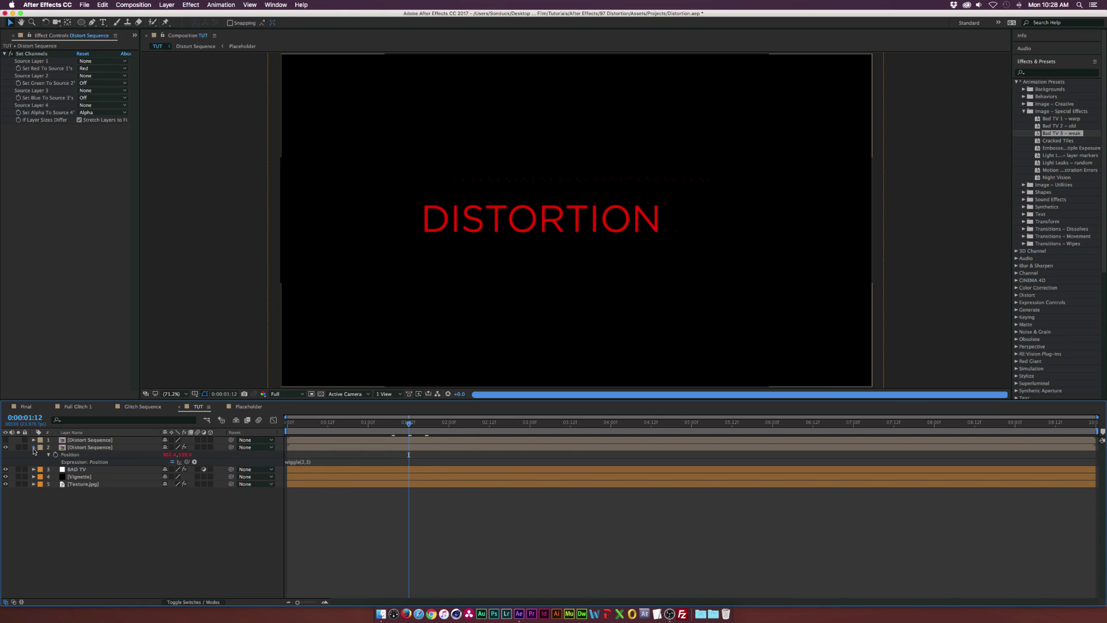
click(34, 447)
- Duplicate the red-channel Distort Sequence layer and set its Set Channels to Red Off and Green from Green
click(112, 447)
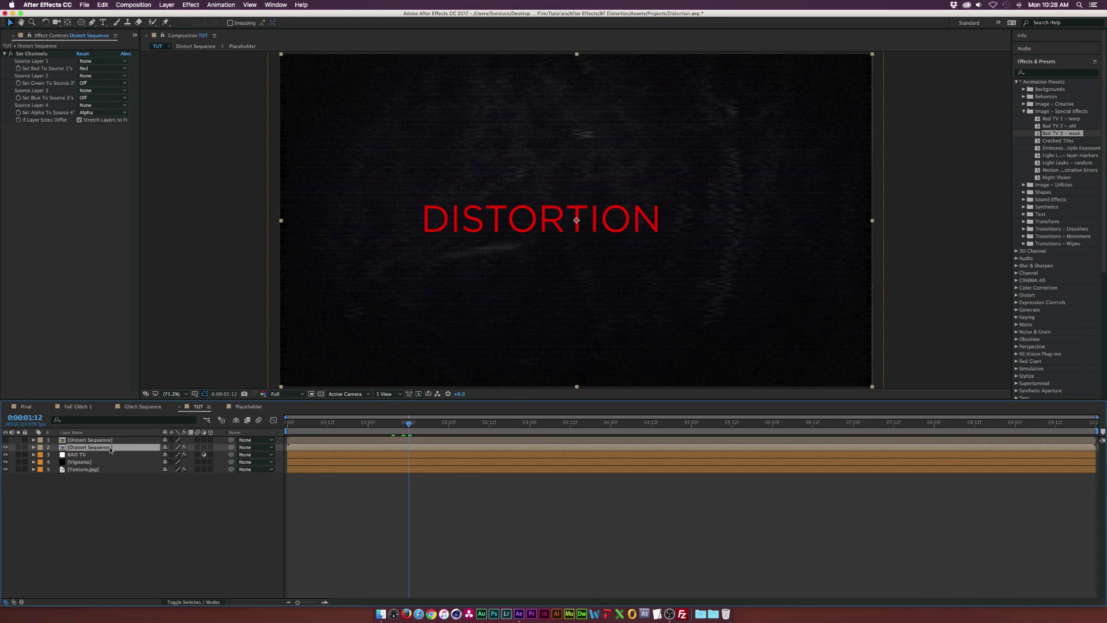
key(super+d)
click(85, 68)
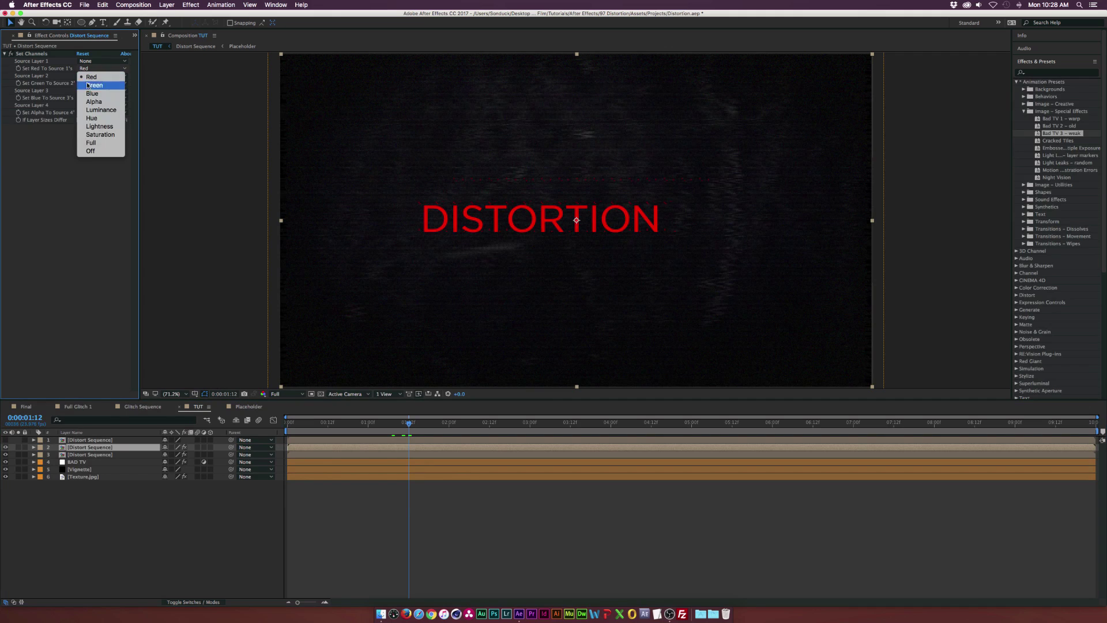
click(91, 150)
click(99, 83)
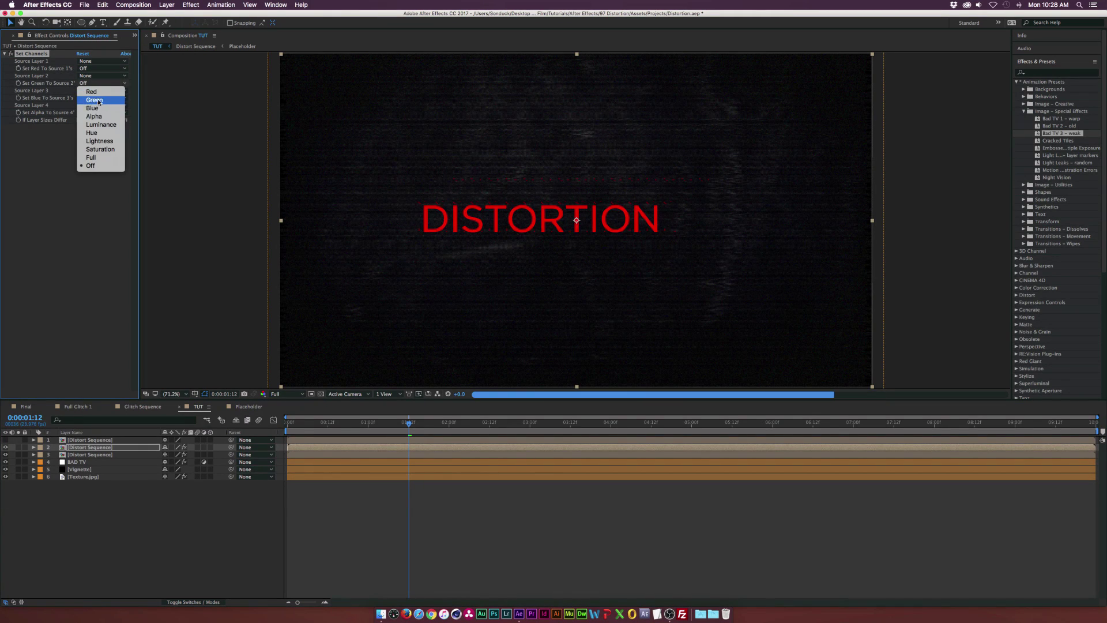
click(97, 100)
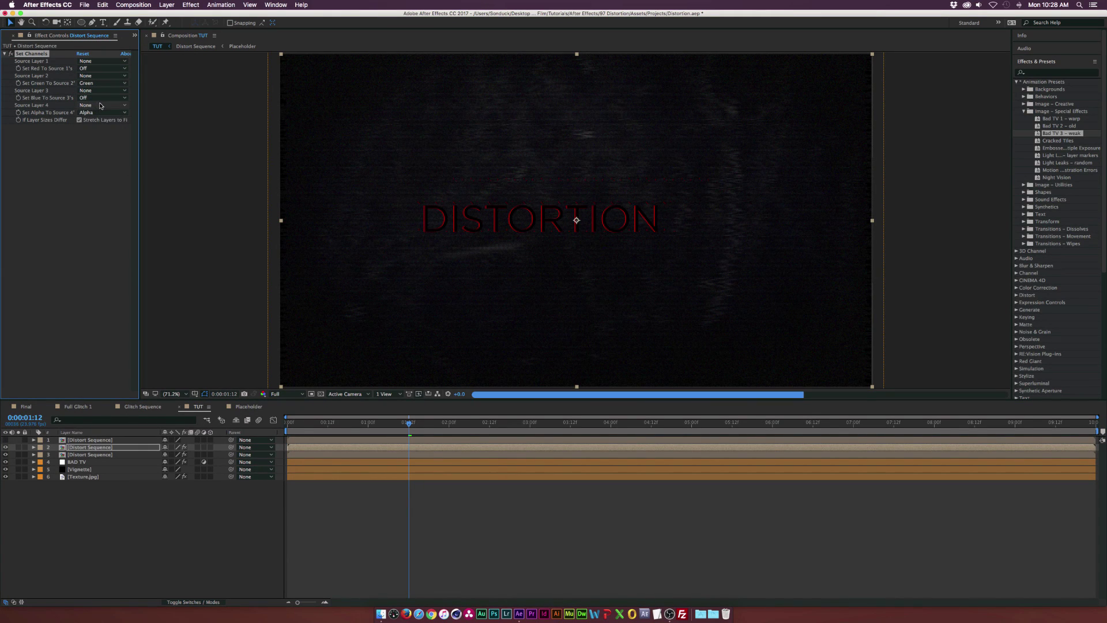
- Duplicate the green-channel Distort Sequence layer and set its Set Channels to Green Off and Blue from Blue
key(super+d)
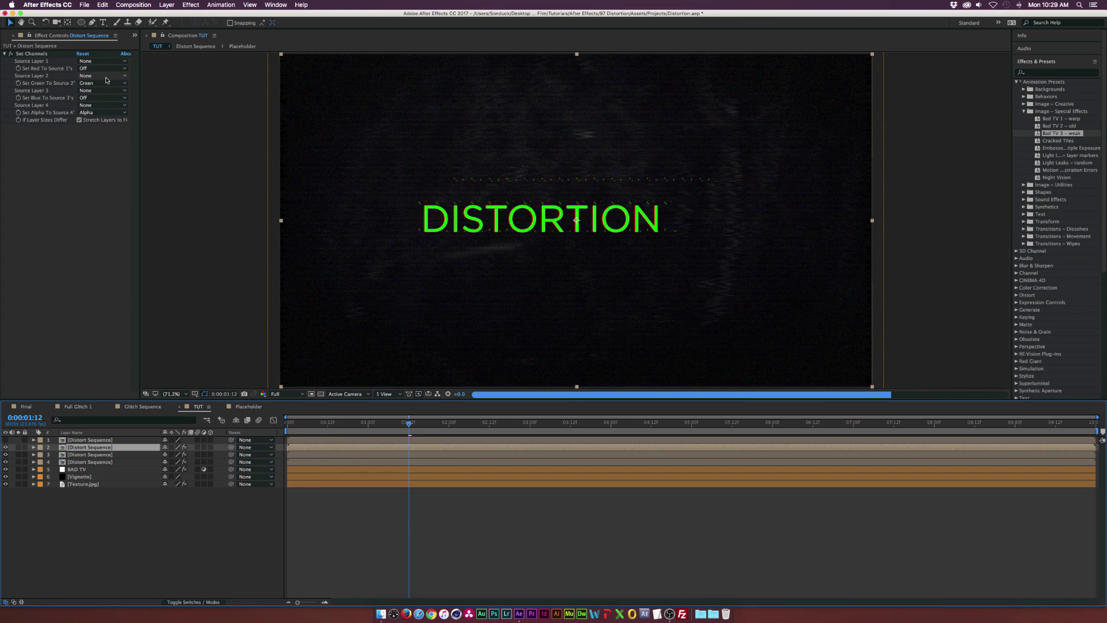
click(99, 98)
click(95, 166)
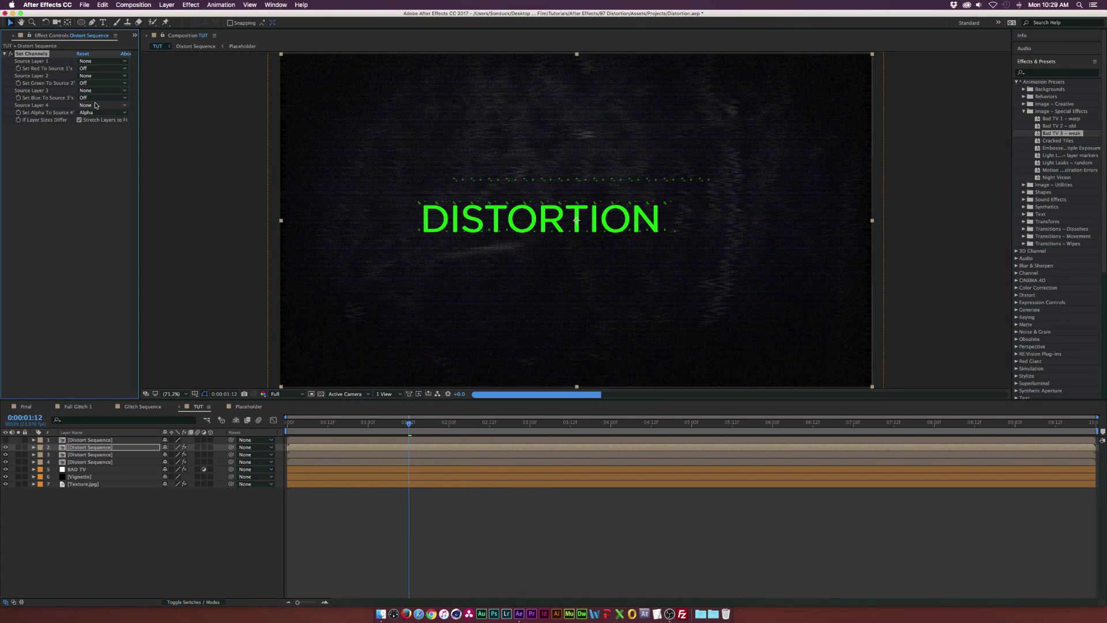
click(101, 98)
click(93, 123)
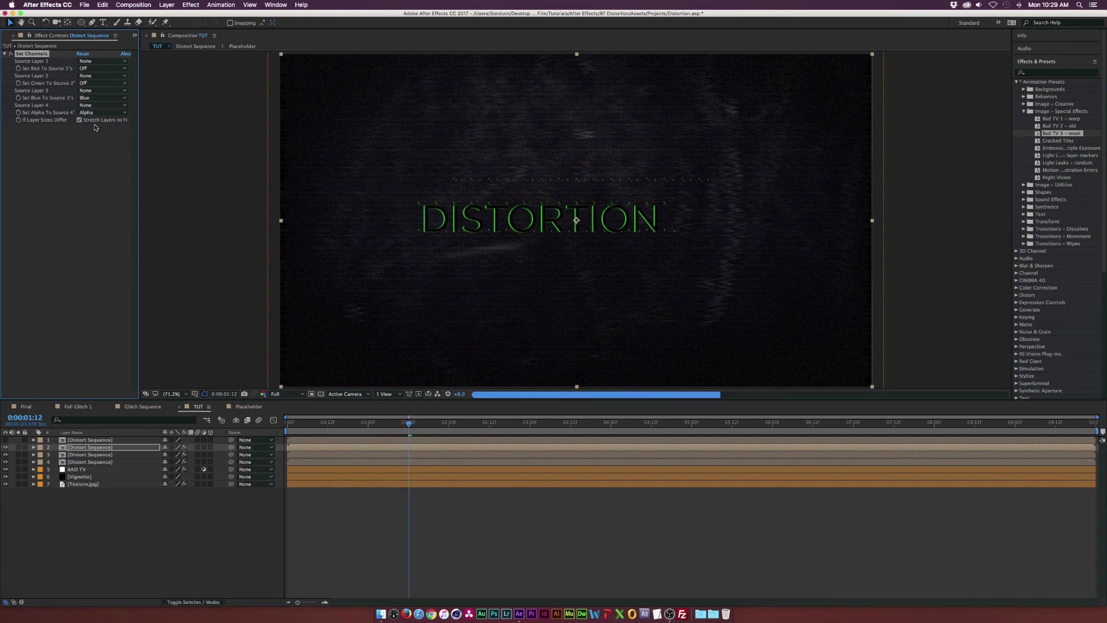
- Turn the top Distort Sequence layer's visibility back on and inspect the colour fringes on the title up close
click(6, 439)
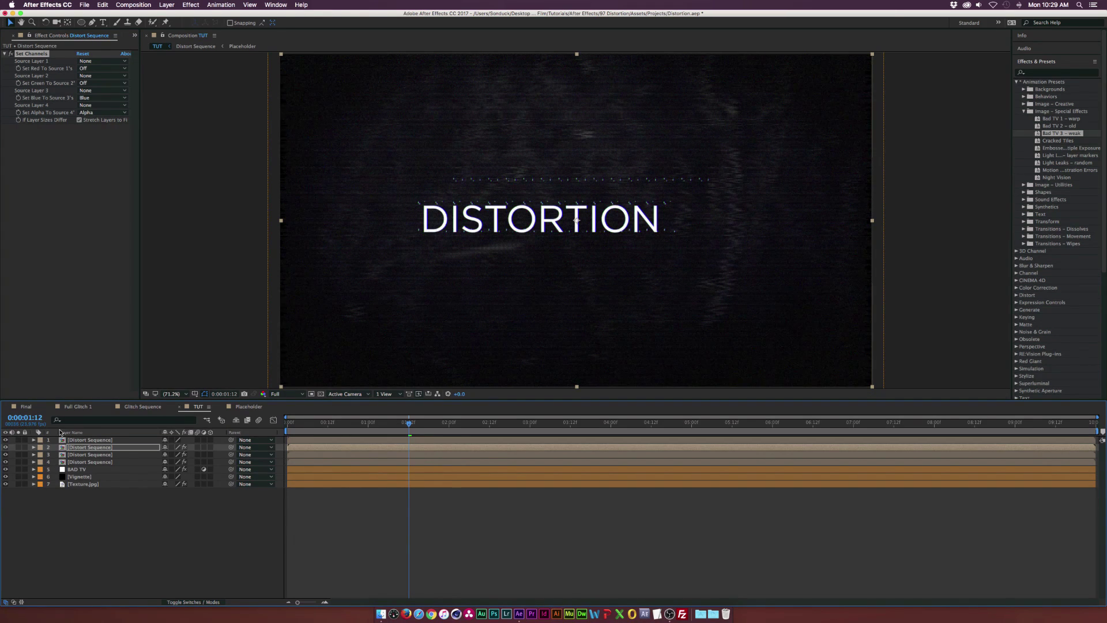
key(slash)
key(period)
key(period)
key(period)
key(period)
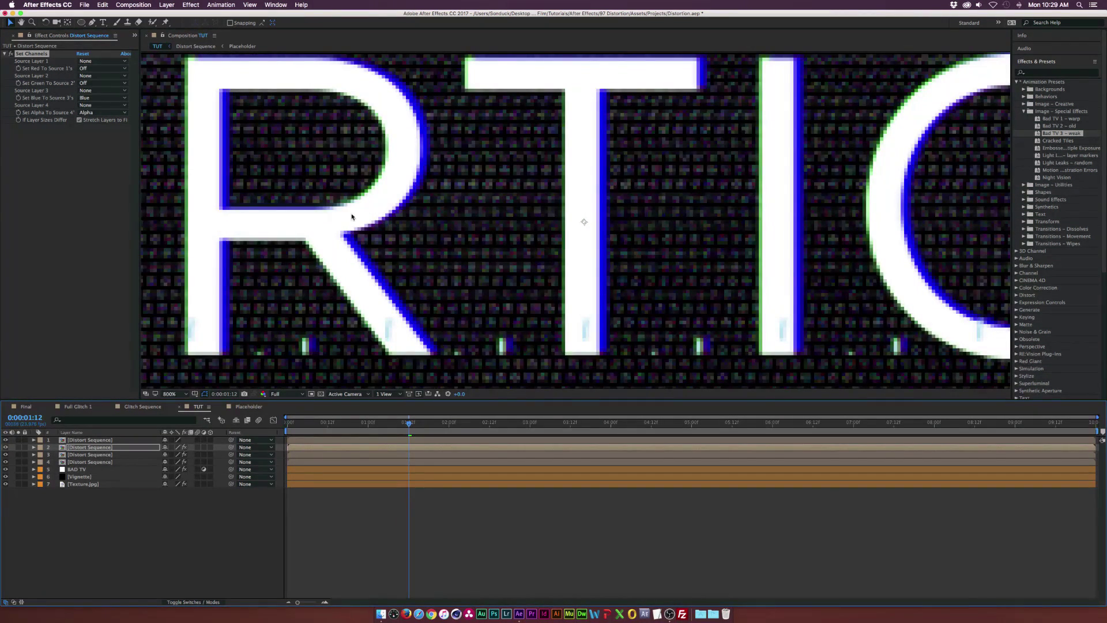
- Move the red-channel Distort Sequence layer directly beneath the top Distort Sequence layer and check the whole title
click(101, 459)
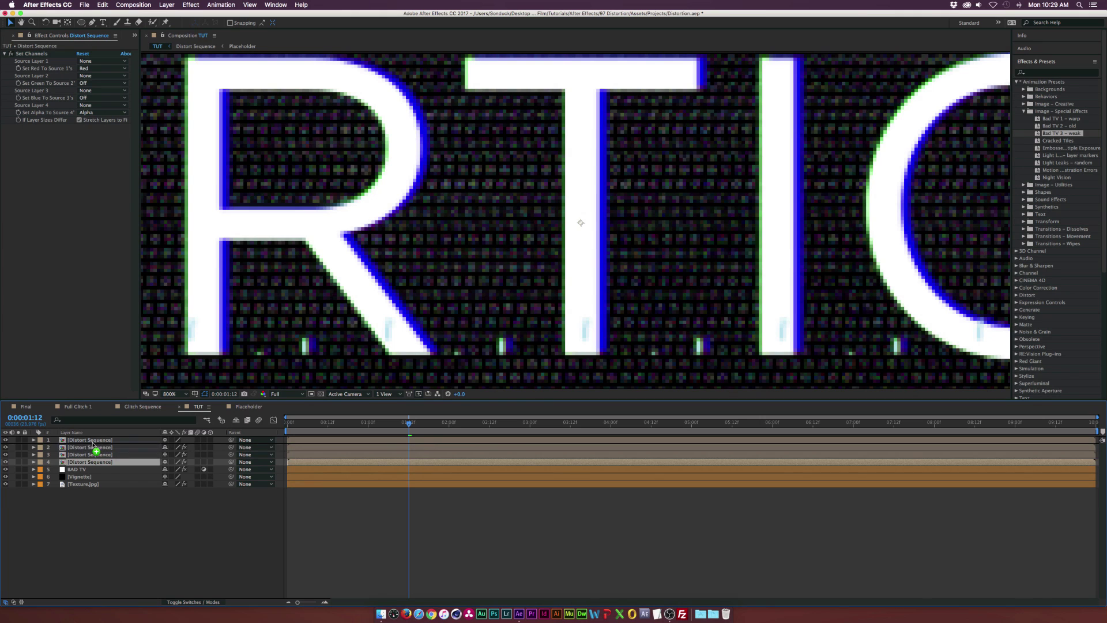
click(95, 441)
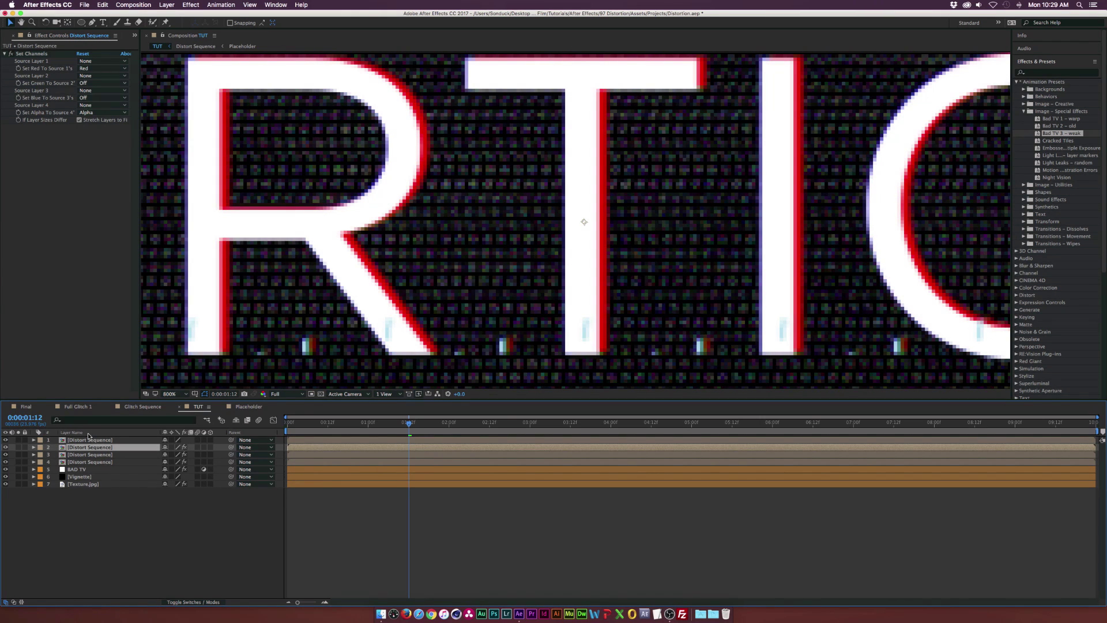
click(82, 461)
key(comma)
key(comma)
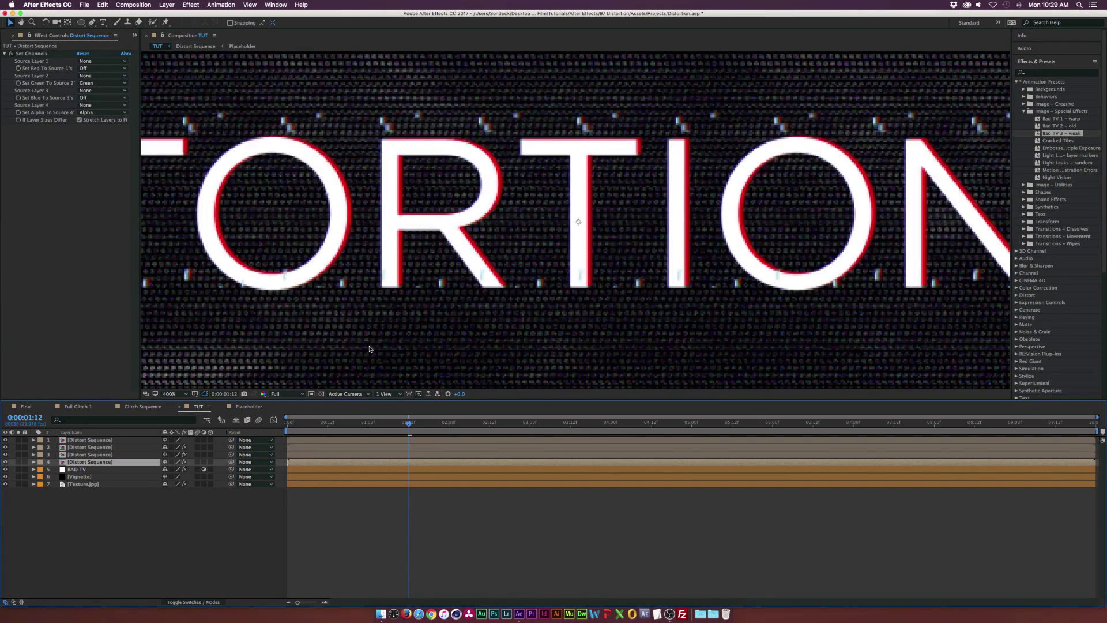
key(comma)
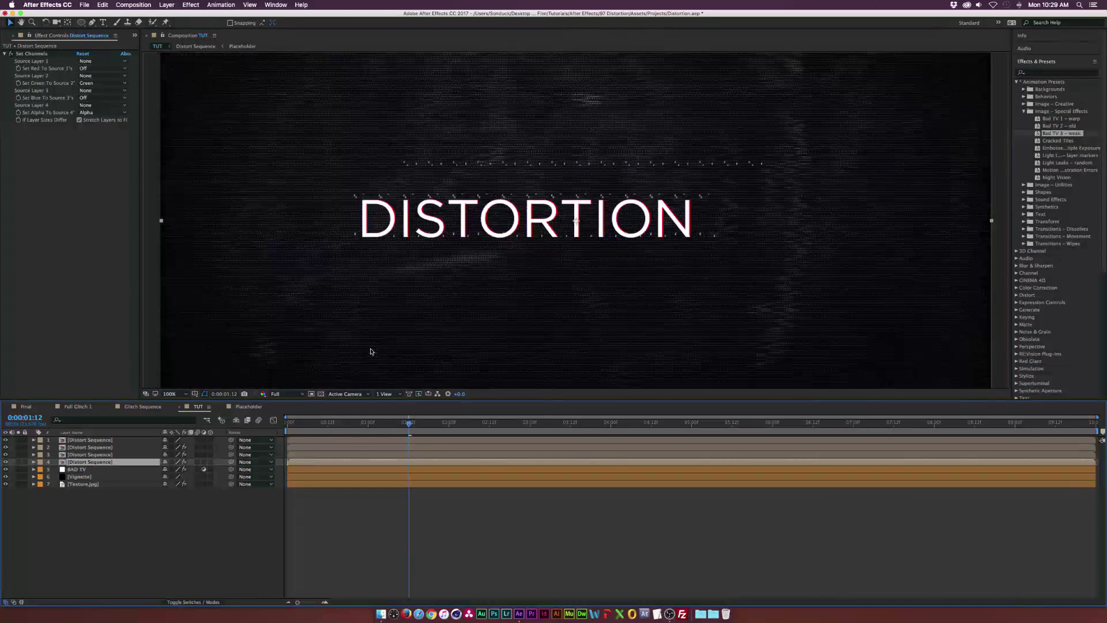
- Reveal the Position of the three channel layers and edit the wiggle expression on the red-channel layer
shift+click(93, 448)
key(p)
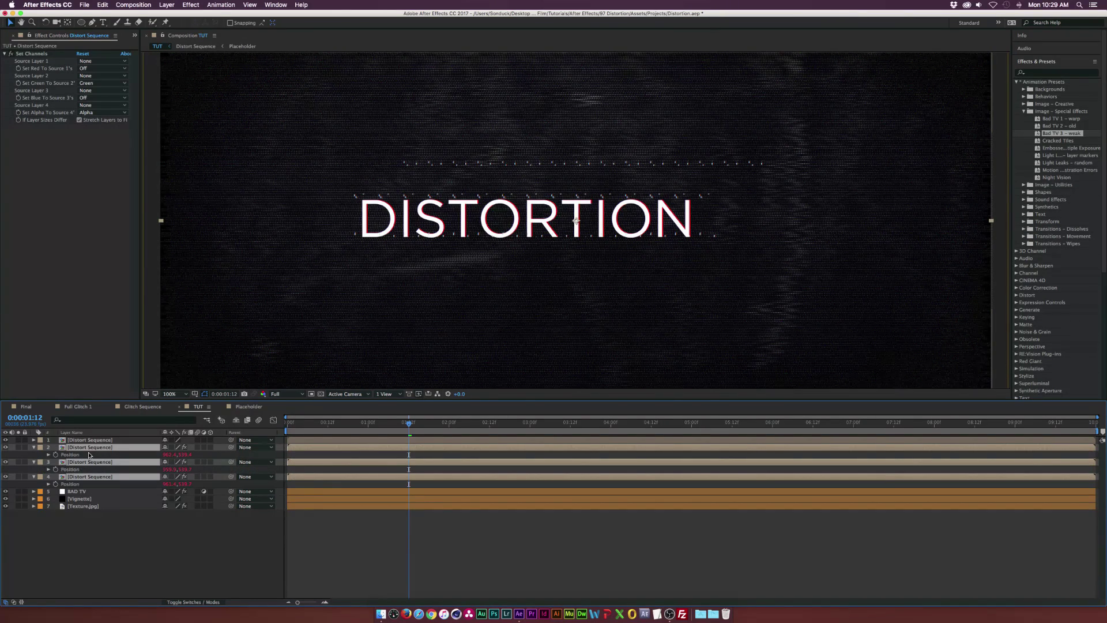
alt+click(56, 454)
click(306, 462)
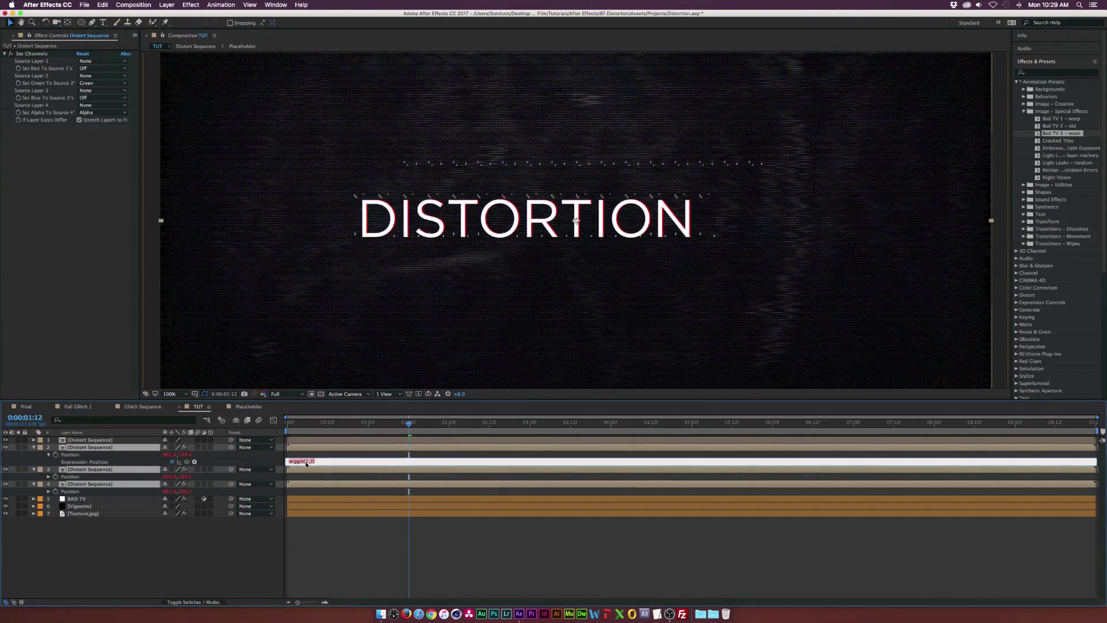
click(312, 461)
key(KP_Enter)
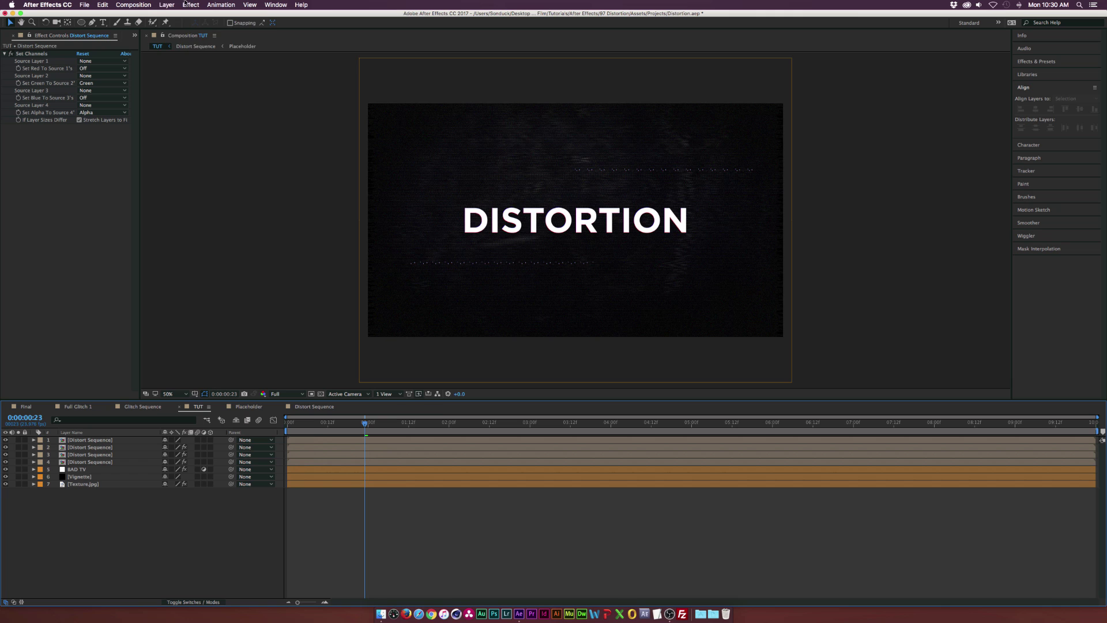
- Add an adjustment layer above all layers in the TUT composition and apply the Wave Warp effect to it
click(167, 4)
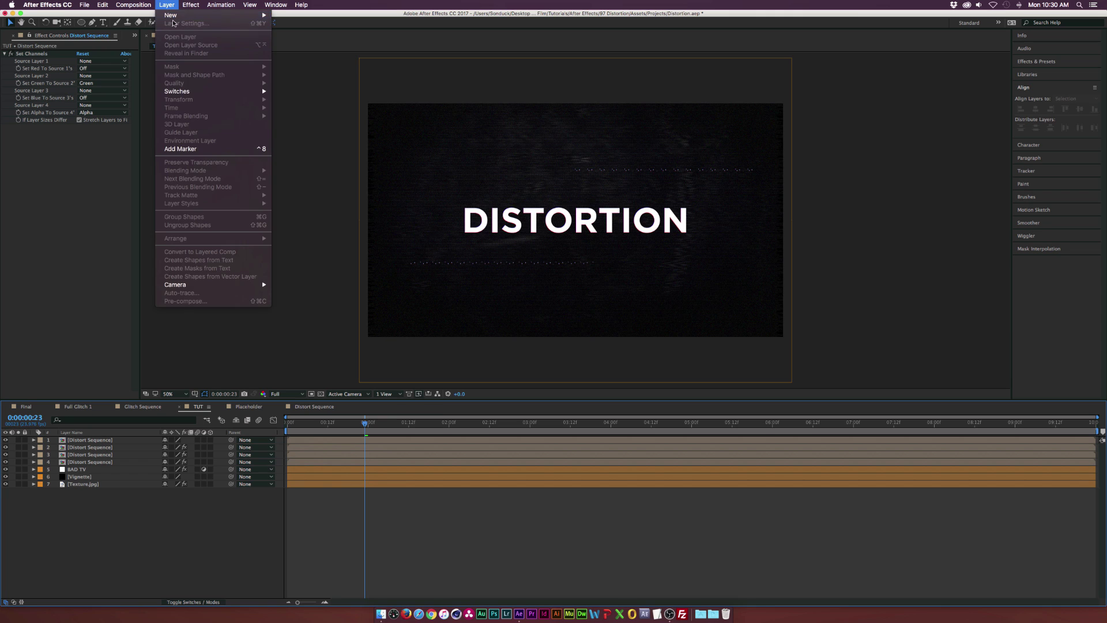
mouse_move(207, 16)
click(298, 68)
click(191, 5)
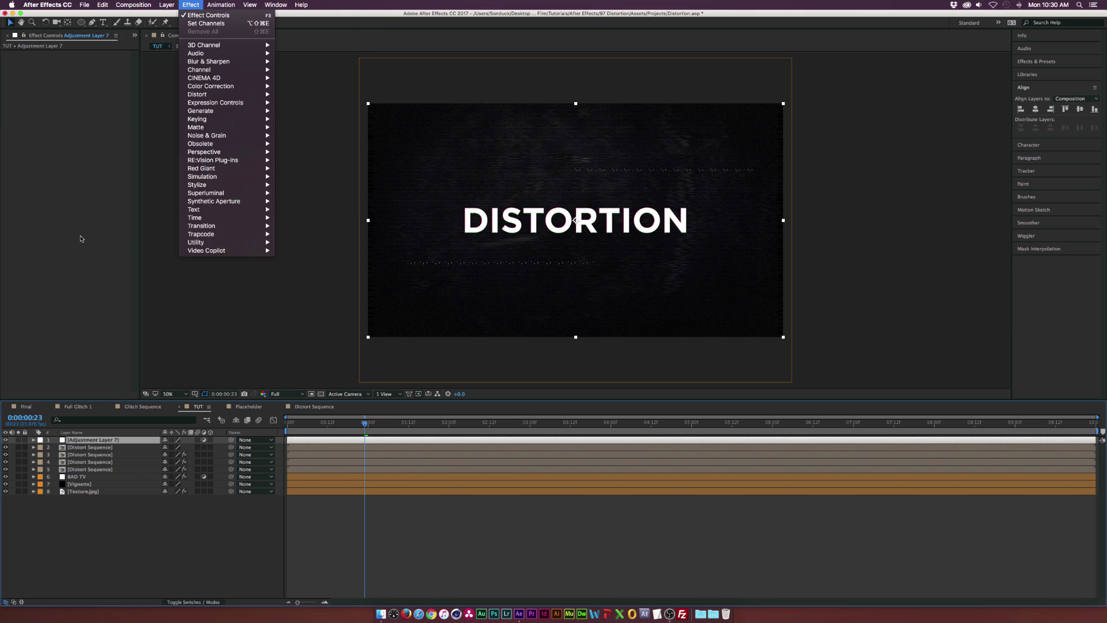
click(191, 5)
click(191, 5)
mouse_move(197, 94)
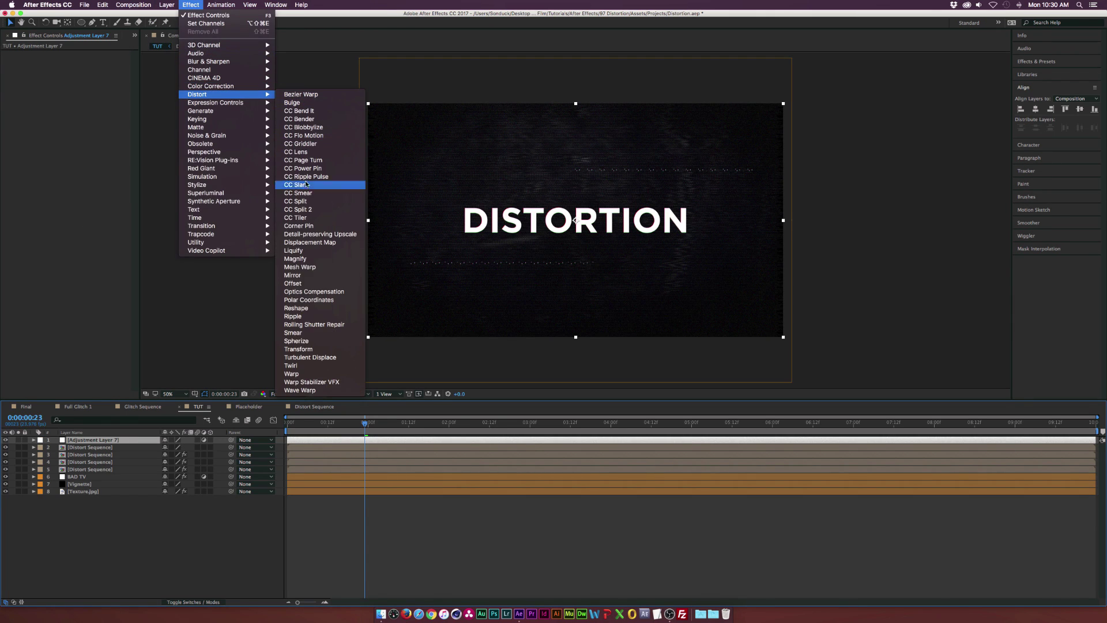
click(311, 390)
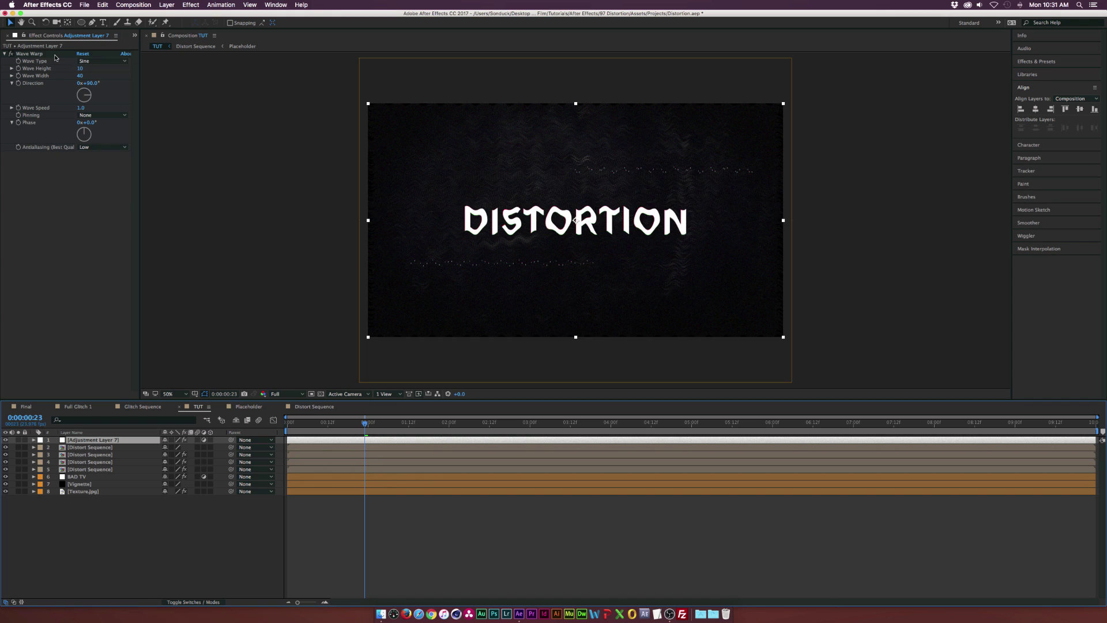
- Set the Wave Warp's Wave Type to Noise, with a Wave Height of 2 and a Wave Width of 2
click(88, 62)
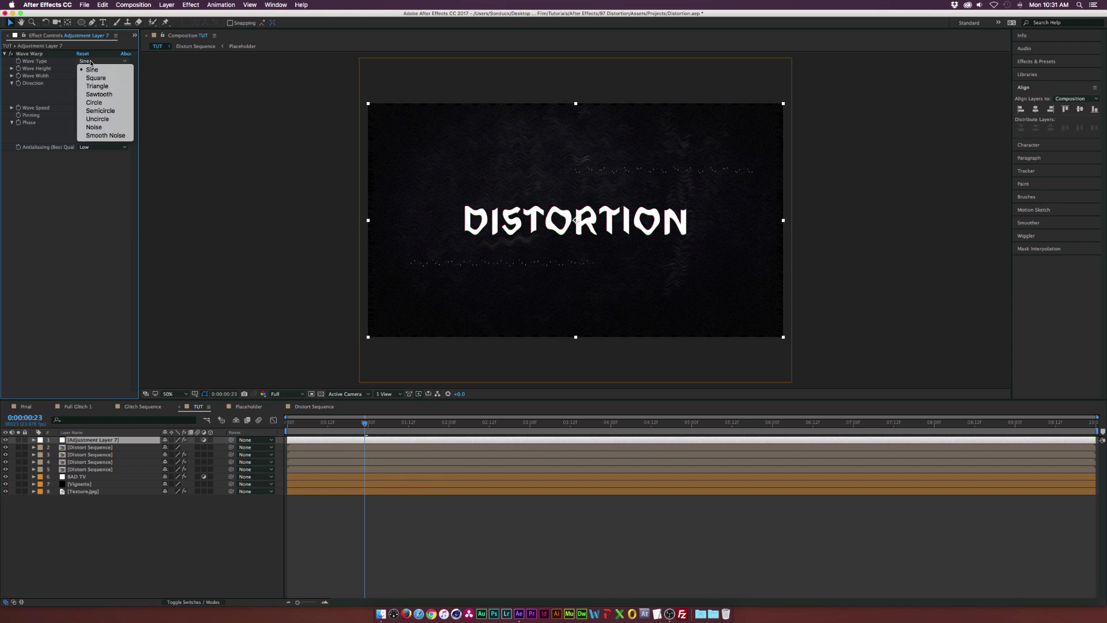
click(100, 128)
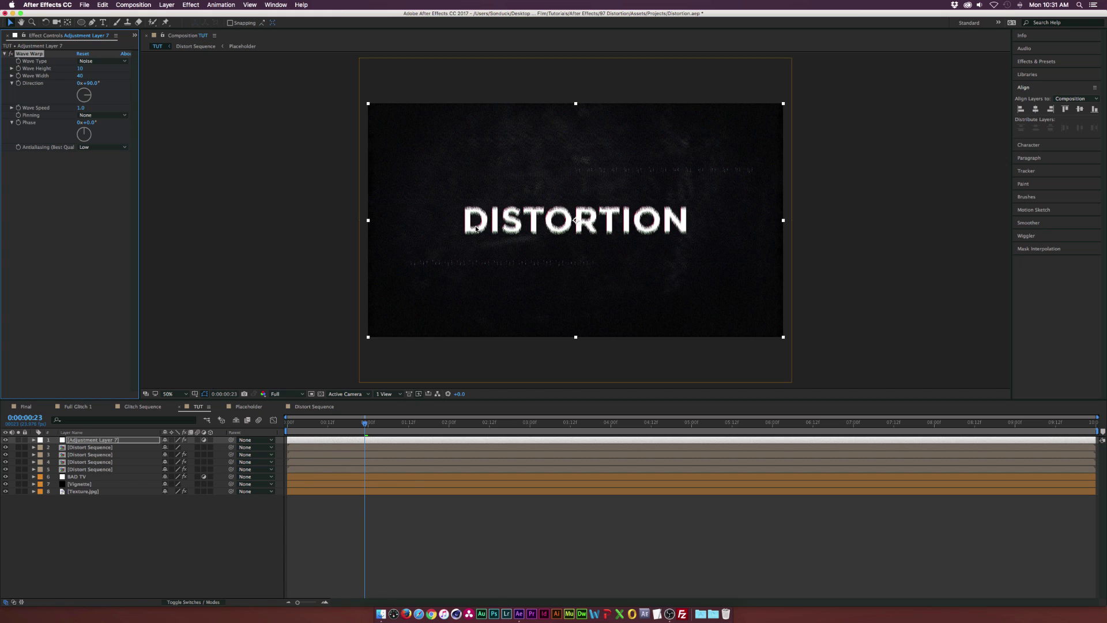
click(81, 68)
text(2)
key(Tab)
text(2)
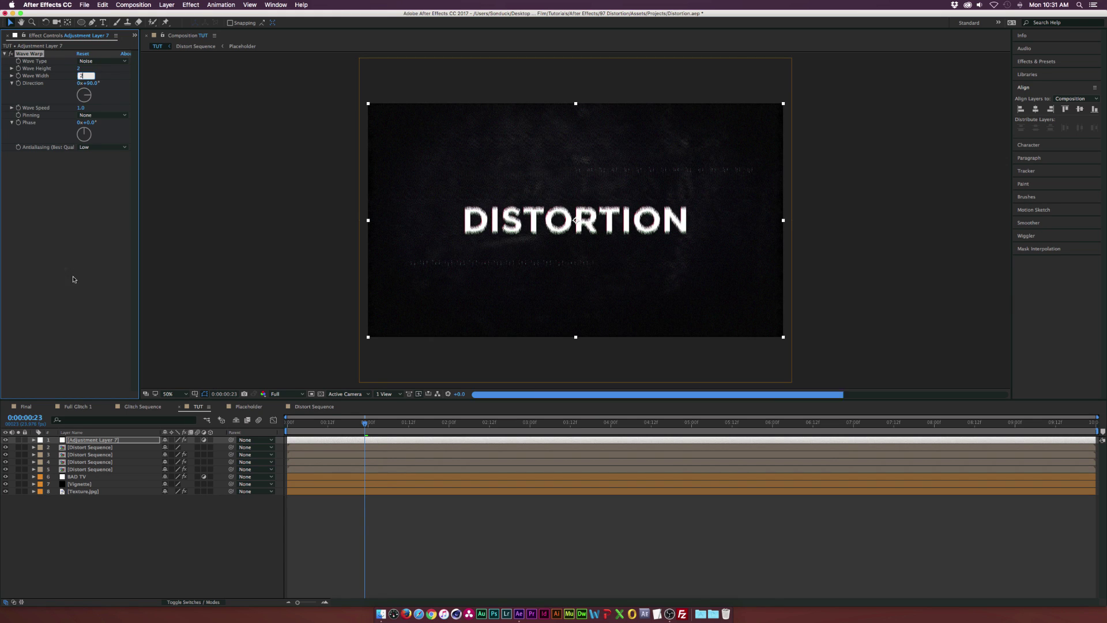
key(Return)
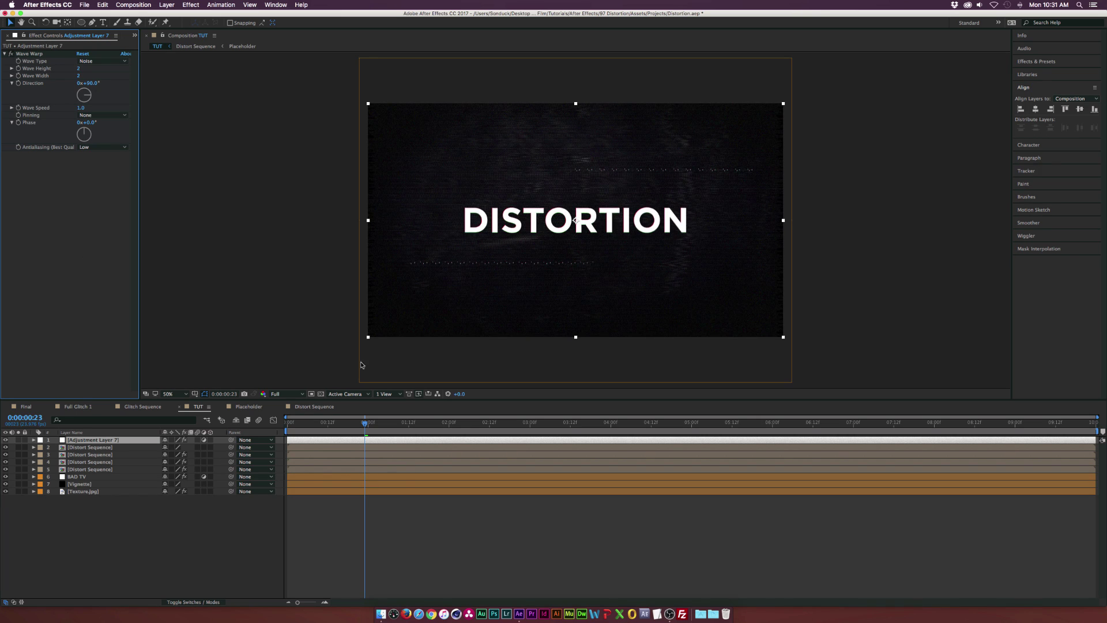
- Keyframe the Wave Warp Phase from the first frame to 2 full revolutions at the last frame, 0:00:09:23
drag(302, 424, 264, 428)
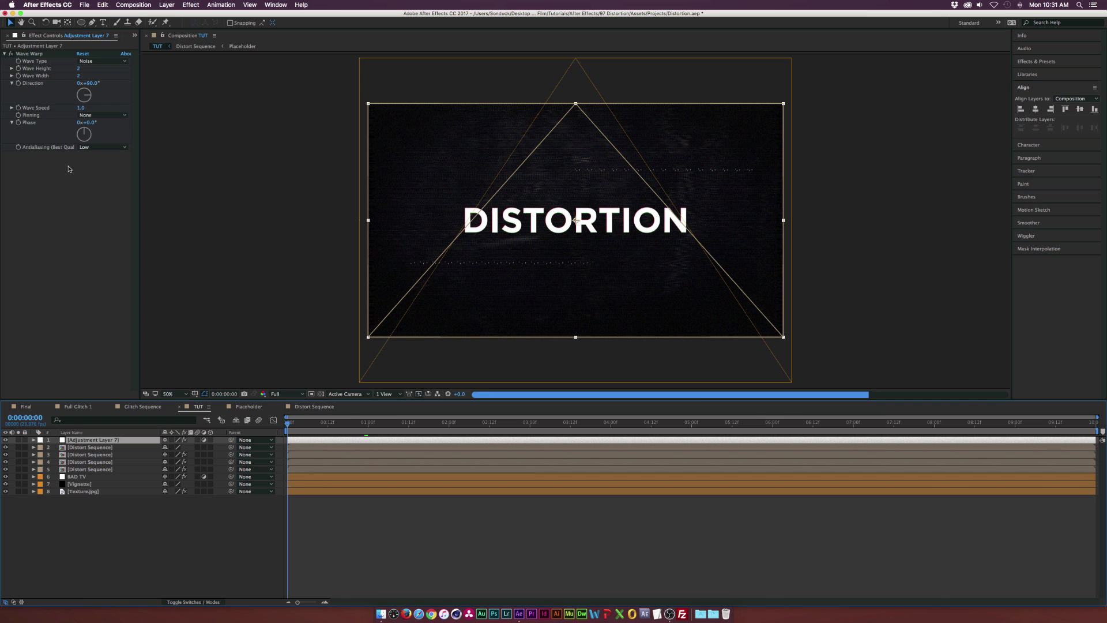
click(25, 124)
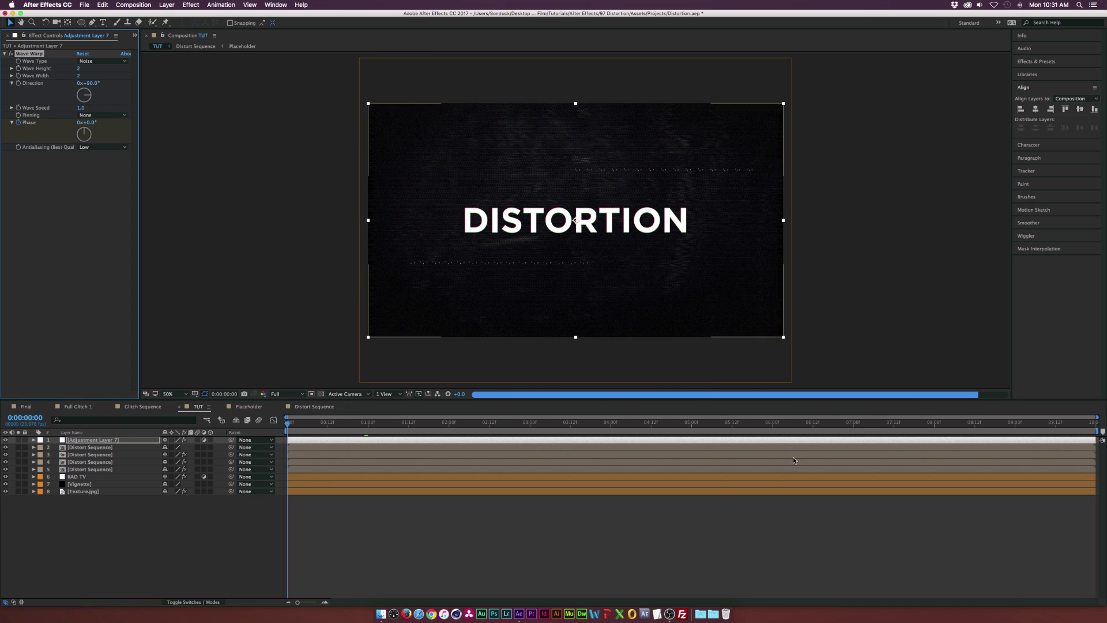
key(End)
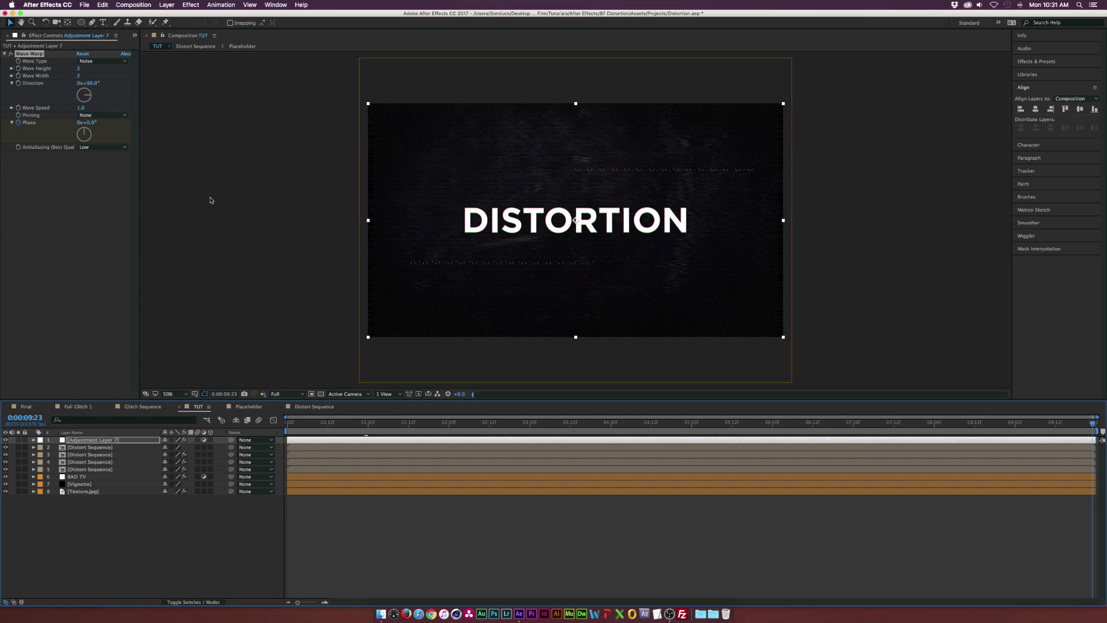
click(78, 122)
text(2)
key(Return)
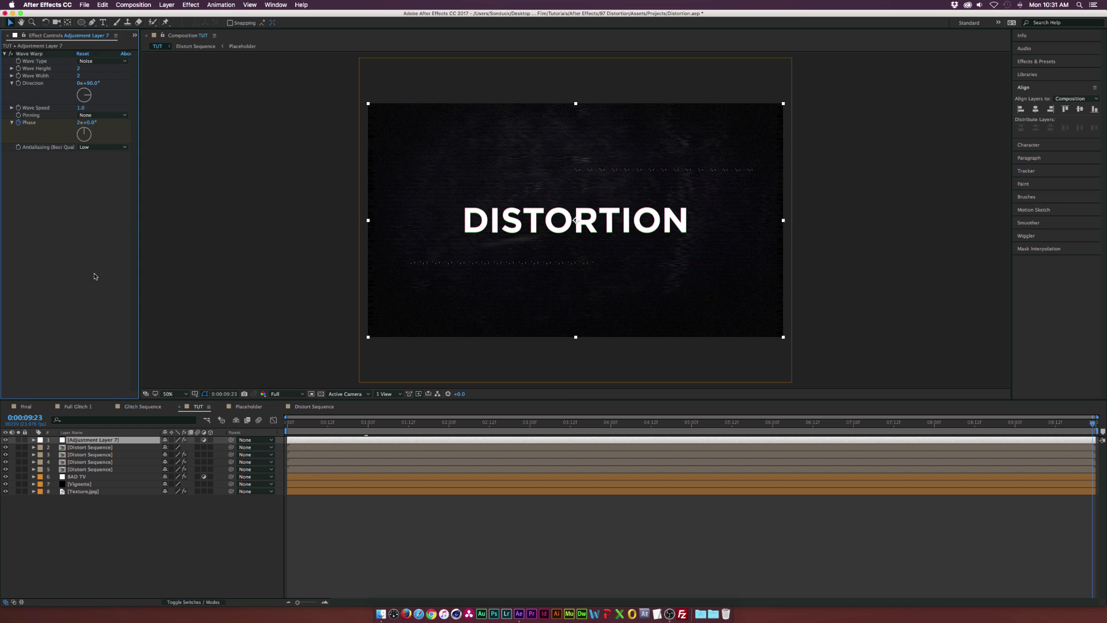
- Apply a Glow effect to the adjustment layer and set its Glow Radius to 8
click(190, 4)
mouse_move(208, 185)
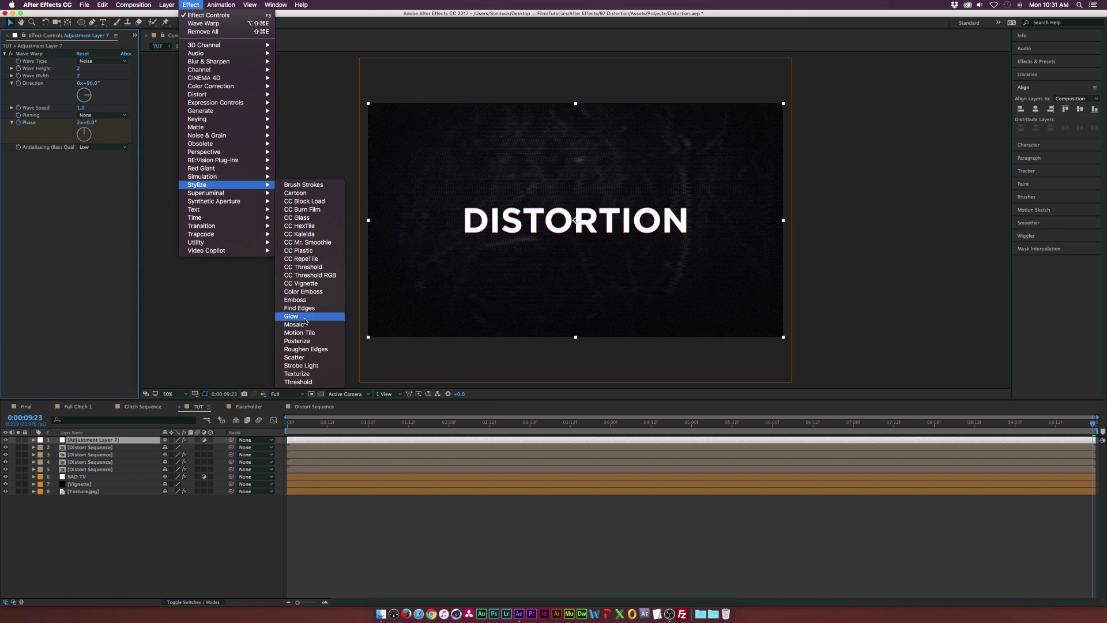
click(304, 320)
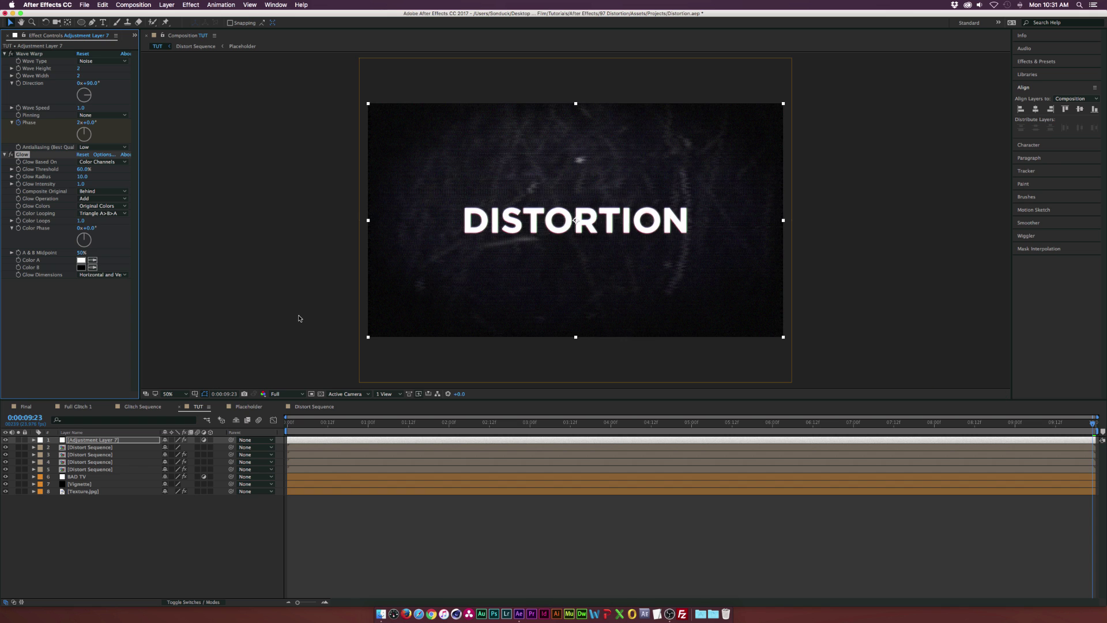
click(116, 300)
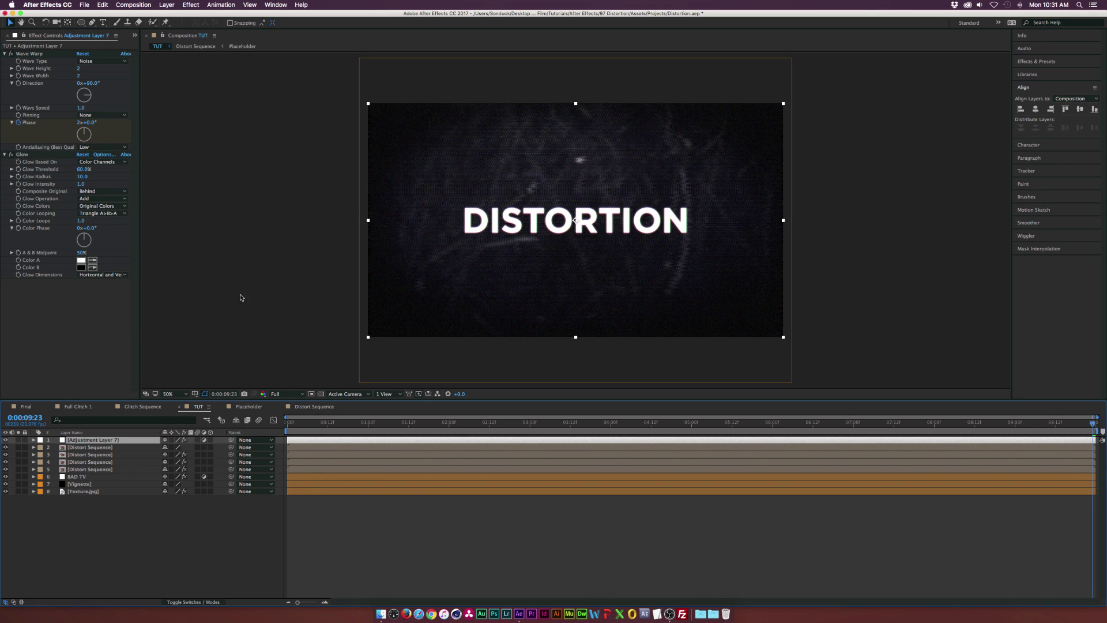
click(82, 176)
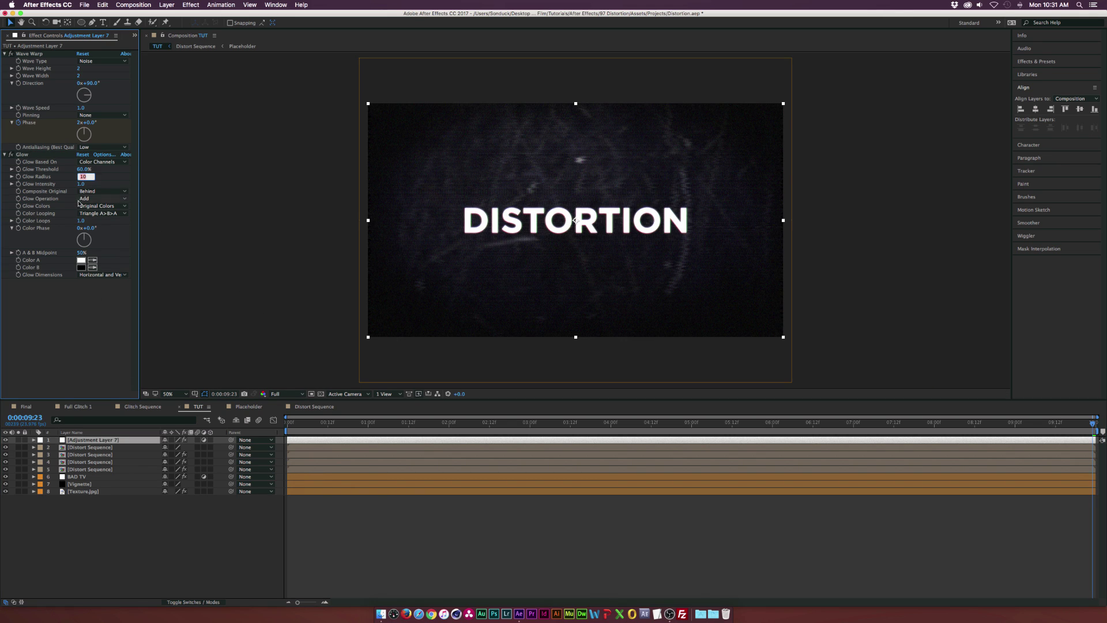
text(8)
key(Return)
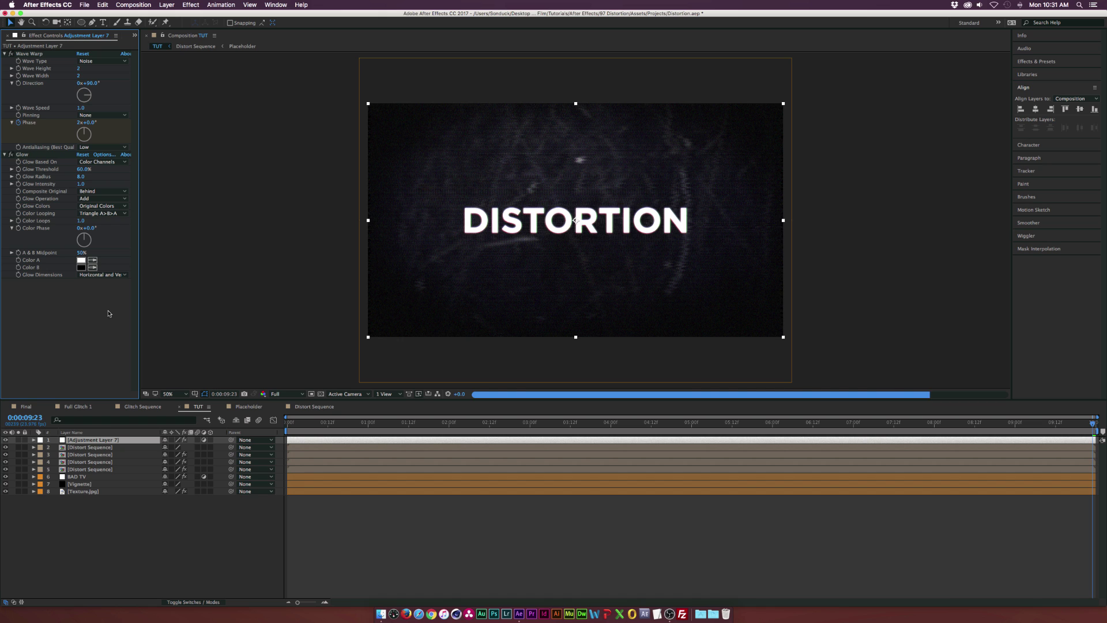
- Rename the adjustment layer WARP & GLOW
click(90, 439)
key(Return)
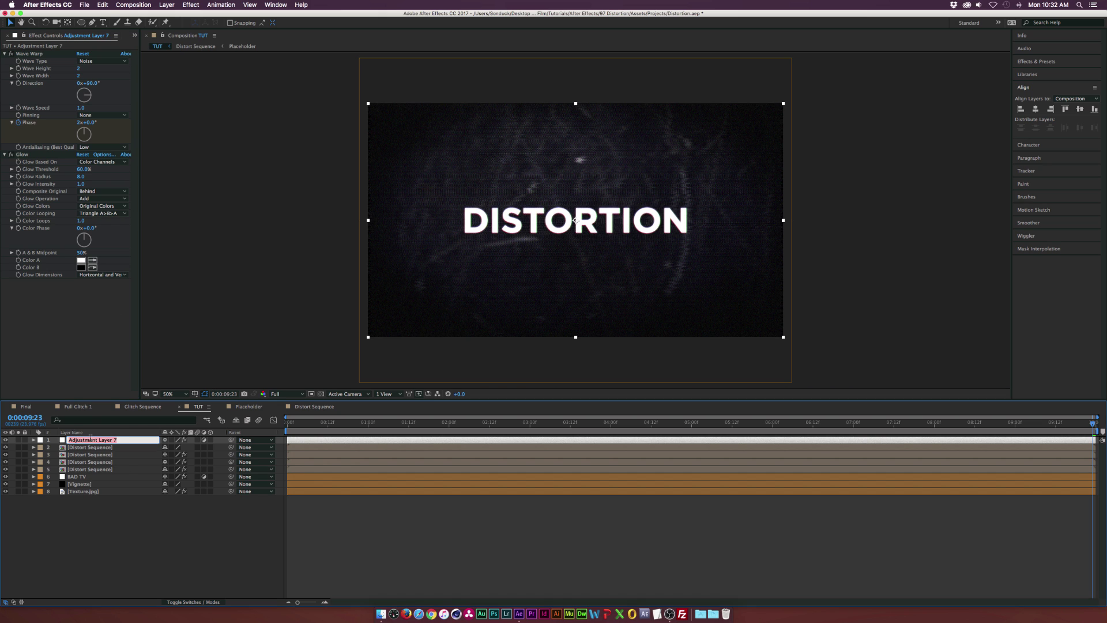
text(WARP & GLOW)
key(Return)
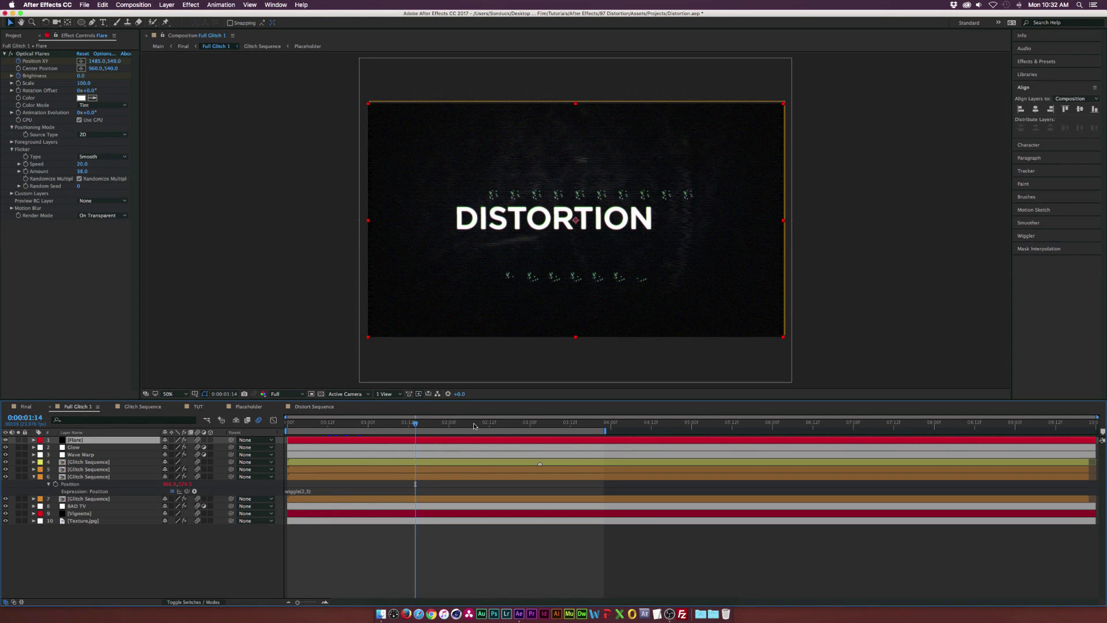
- Copy the Flare layer from the Full Glitch 1 composition to the top of TUT and reveal its modified Optical Flares properties
drag(444, 426, 356, 432)
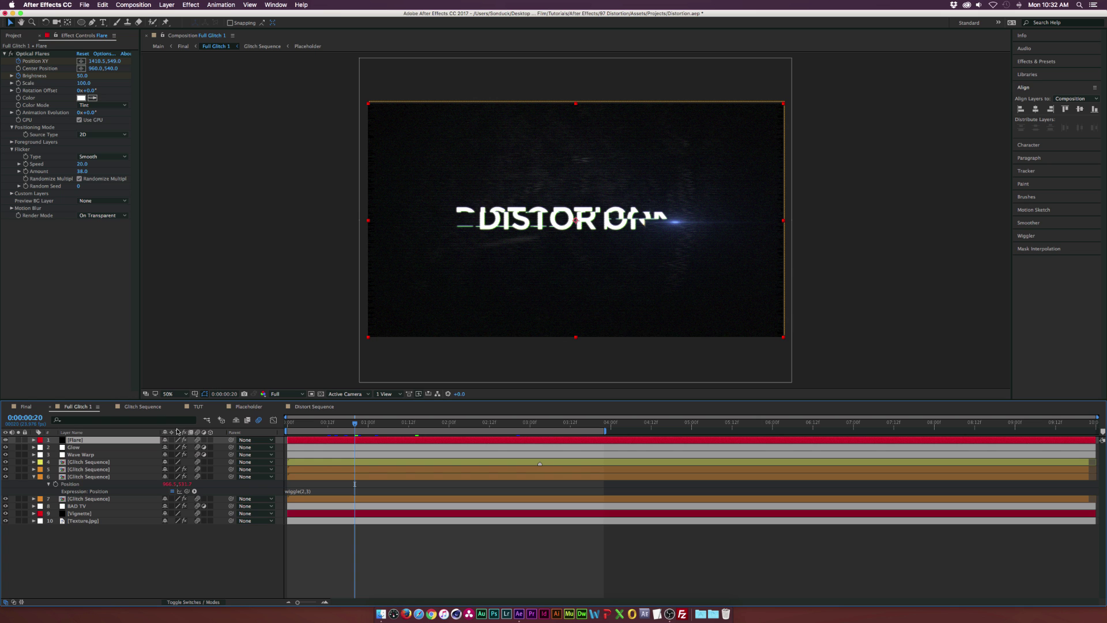
click(197, 407)
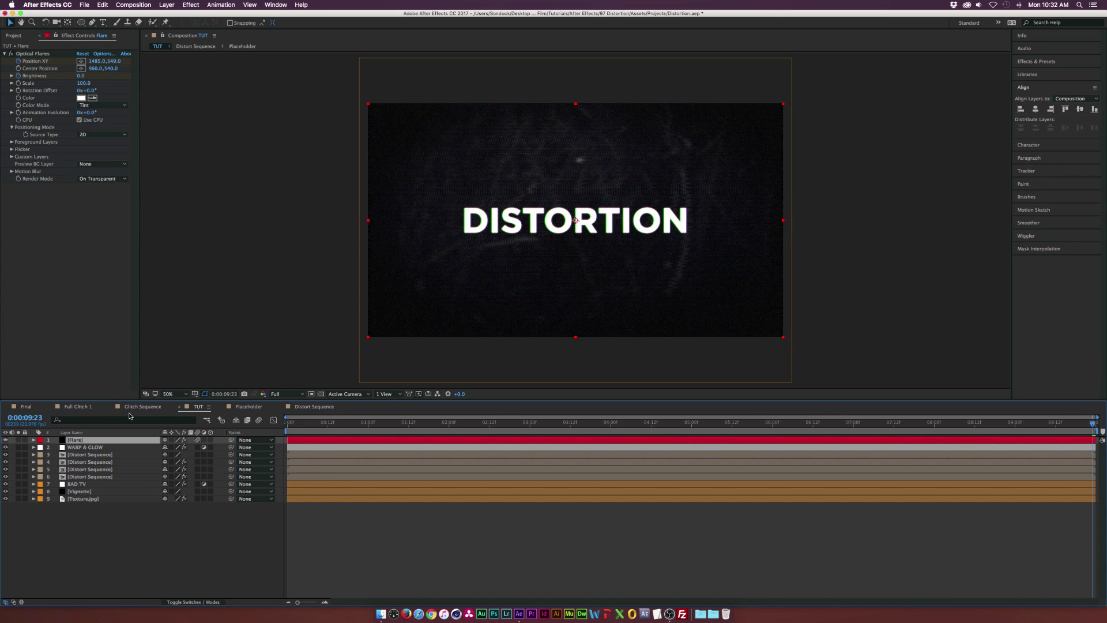
key(u)
key(u)
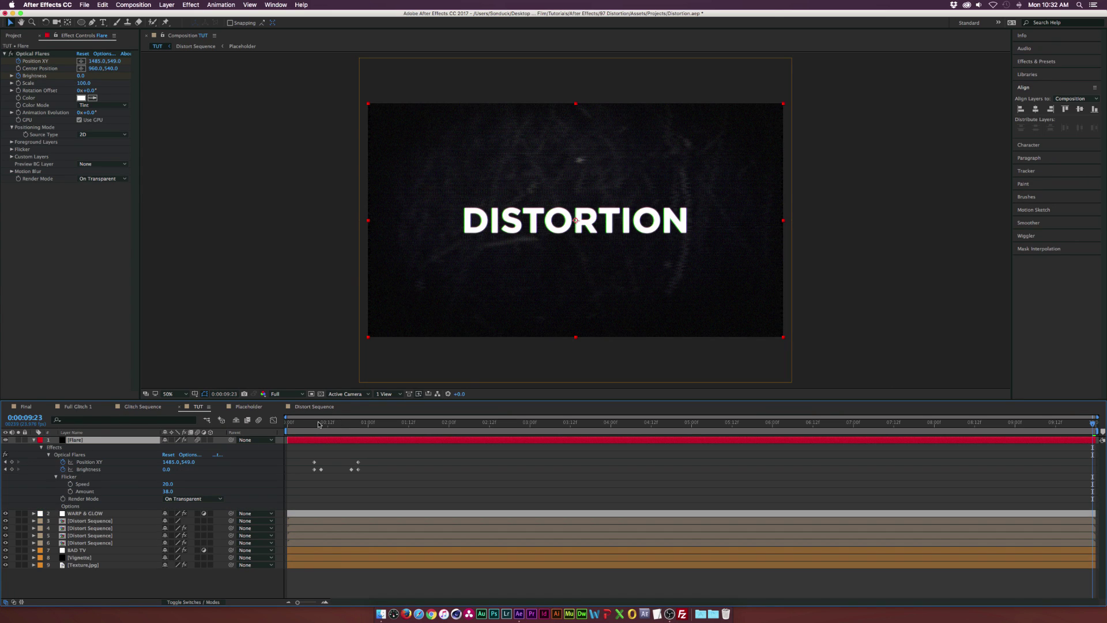
- Scrub through the flare's sweep across the title and examine its Flicker settings and Optical Flares options
drag(318, 423, 333, 422)
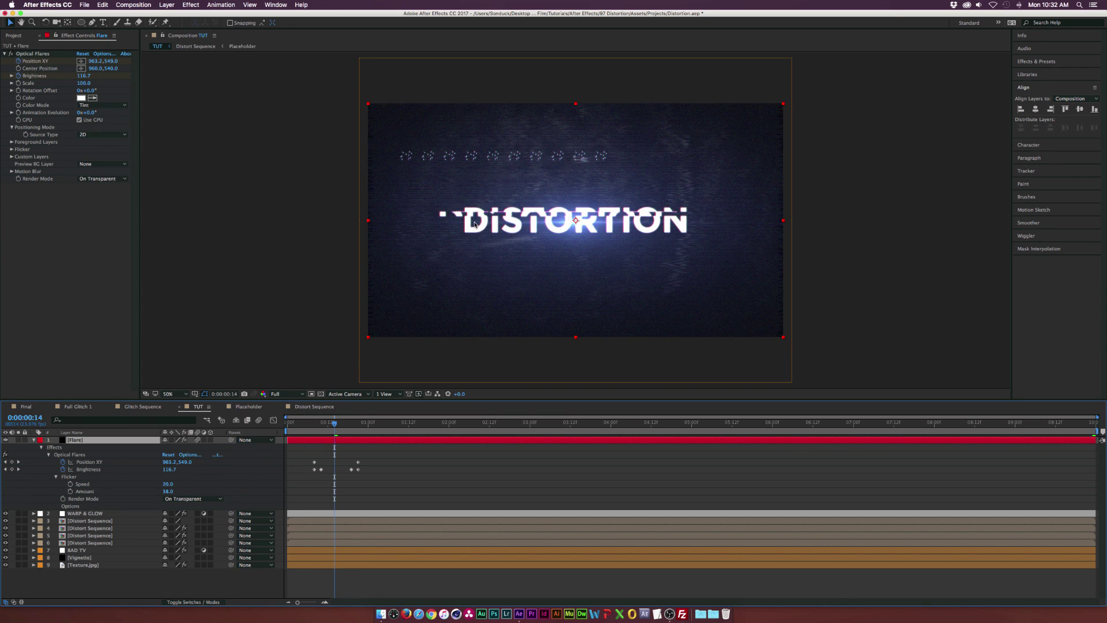
drag(319, 424, 358, 423)
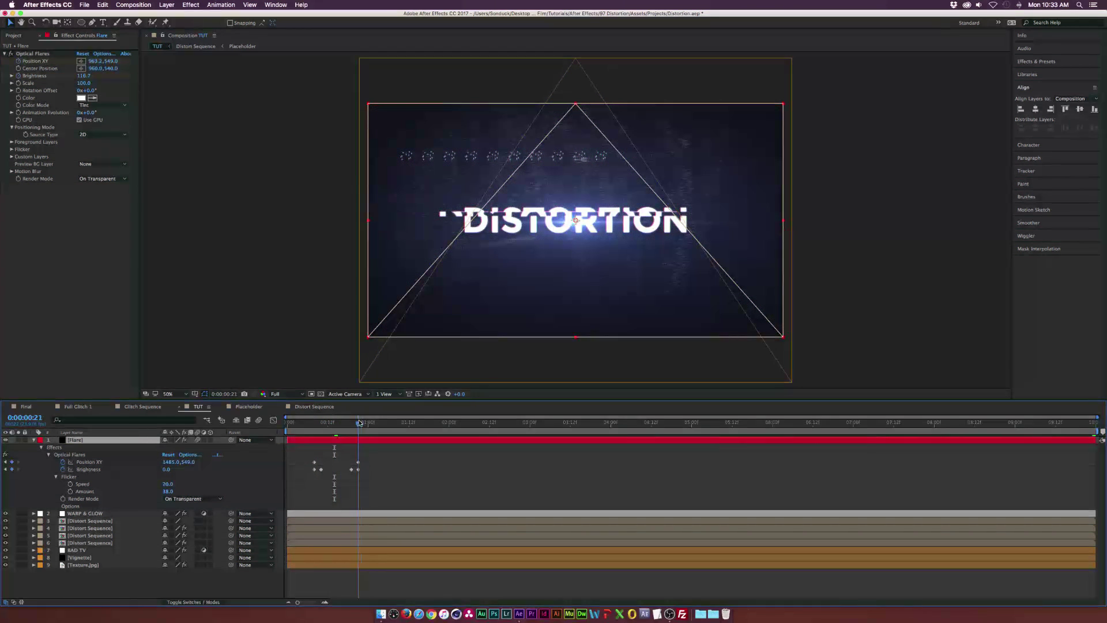
click(11, 150)
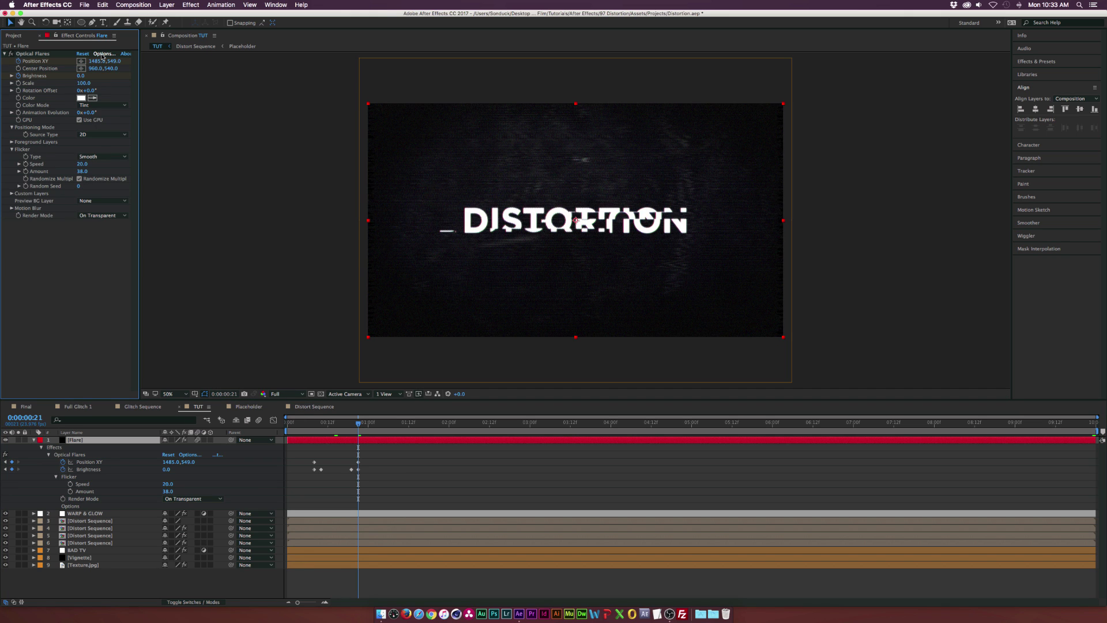
click(102, 54)
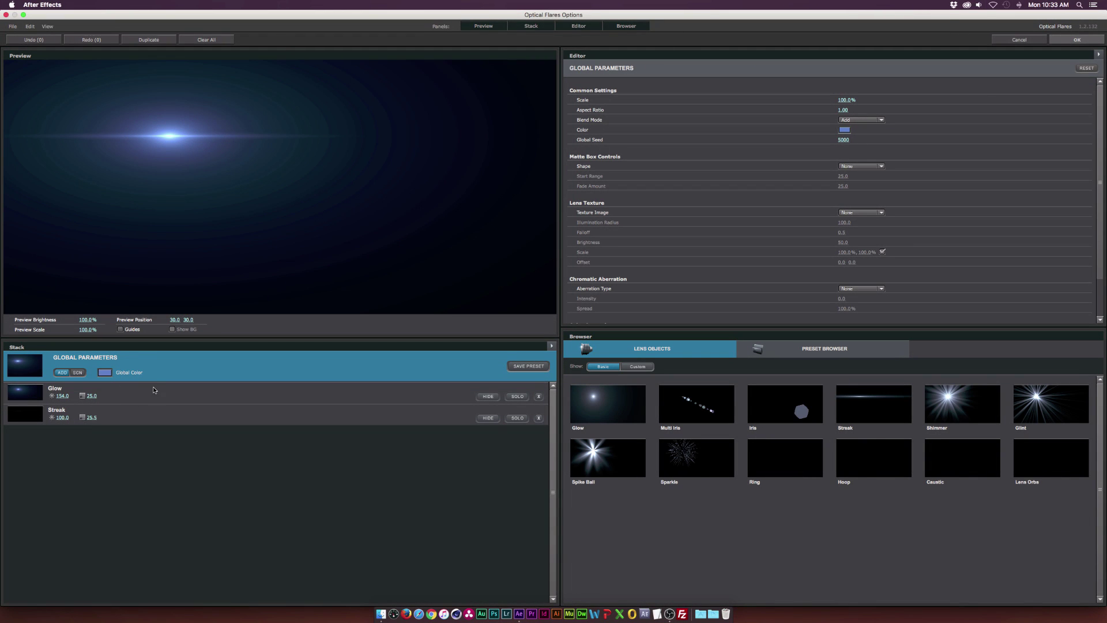
click(1083, 38)
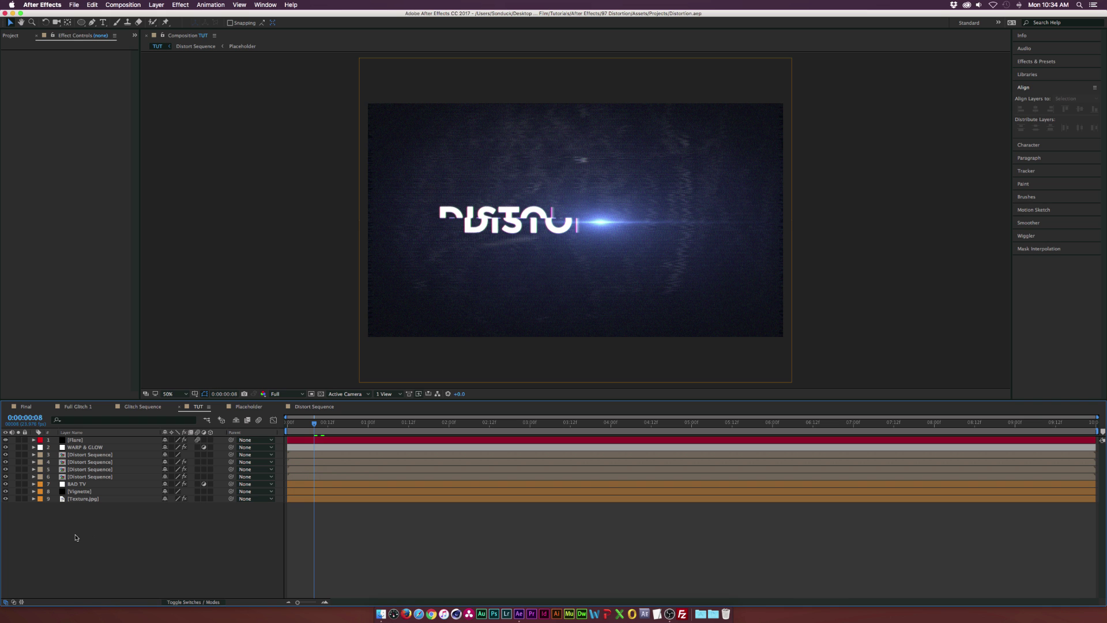
- Pre-compose all layers in TUT into a new composition named Full Glitch 2
drag(75, 537, 97, 435)
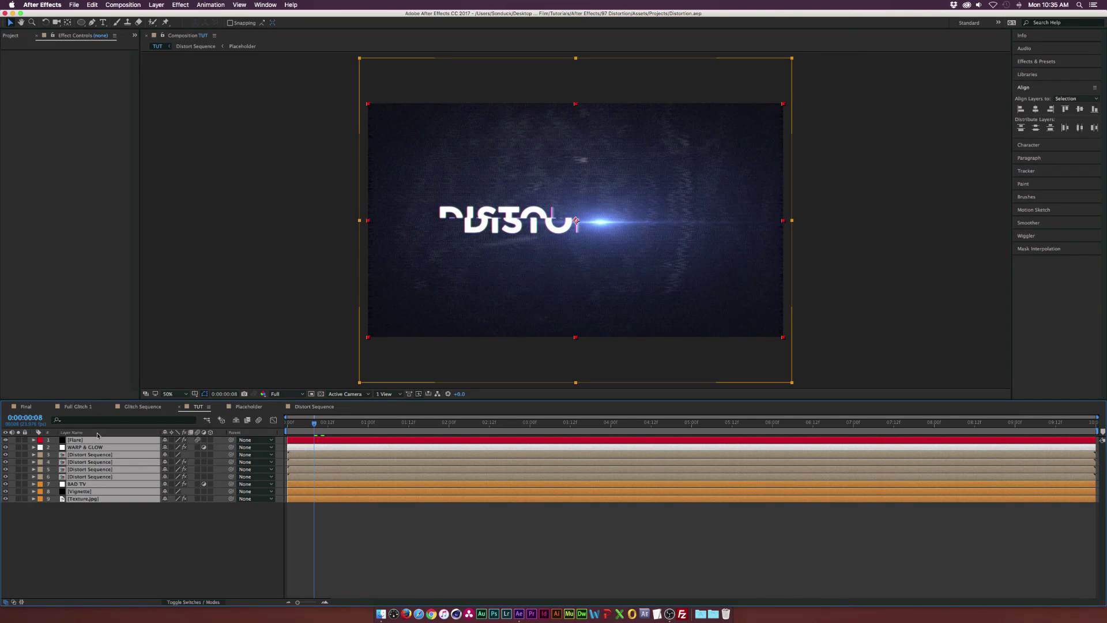
click(156, 4)
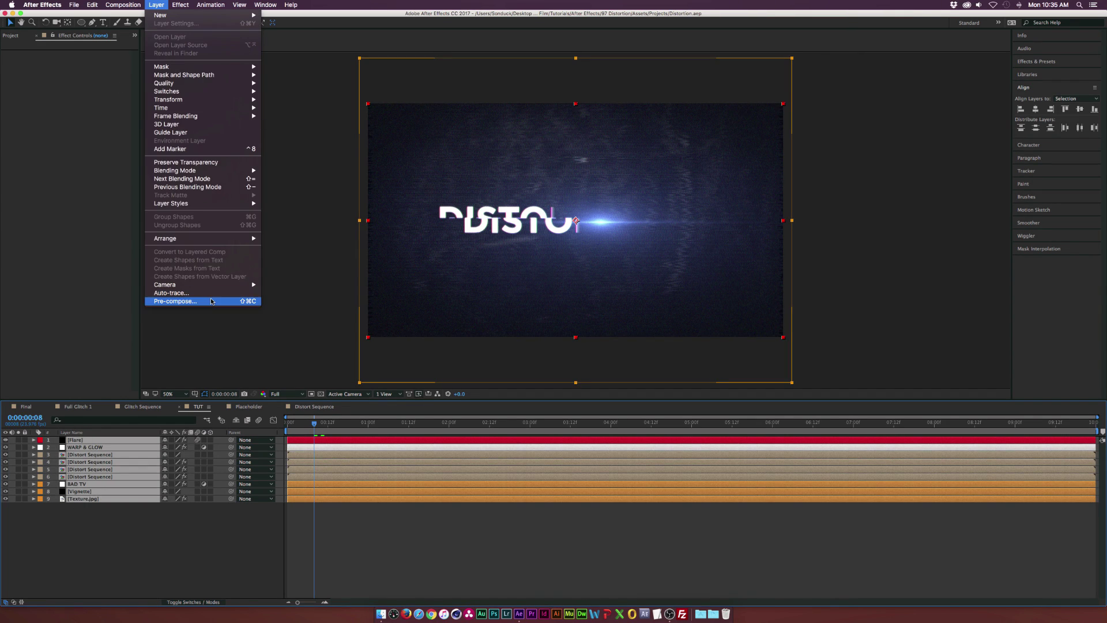
click(211, 300)
text(Full Glitch)
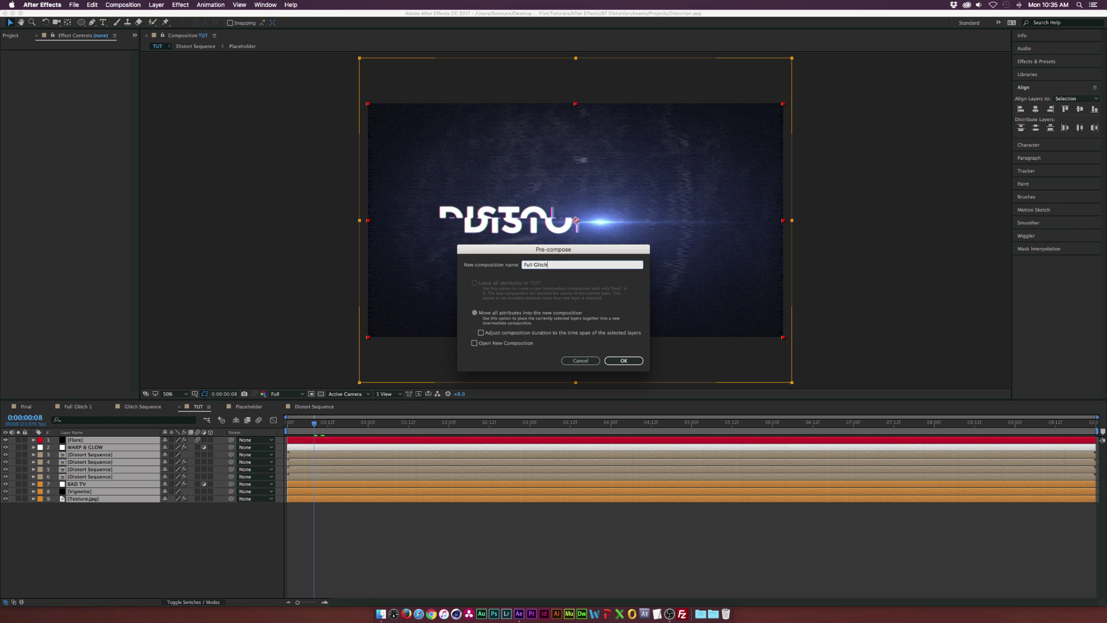
text( 2)
key(Return)
- Add the expression wiggle(1,20) to the Full Glitch 2 layer's Position and scrub through the resulting camera-like motion
key(p)
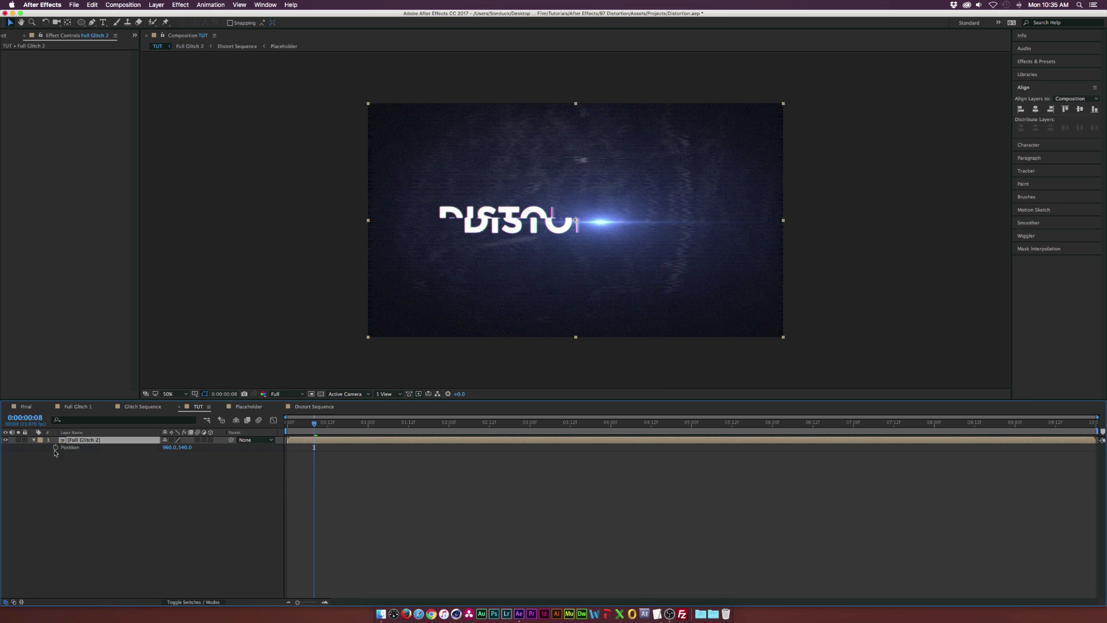
alt+click(56, 448)
text(wiggle(1,20)
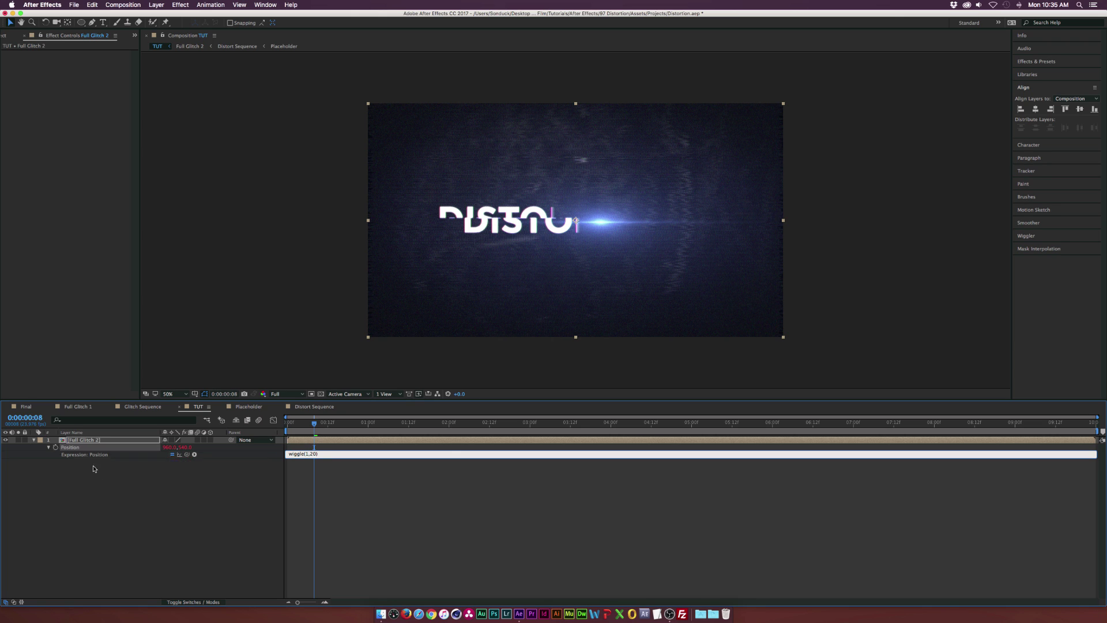
click(278, 431)
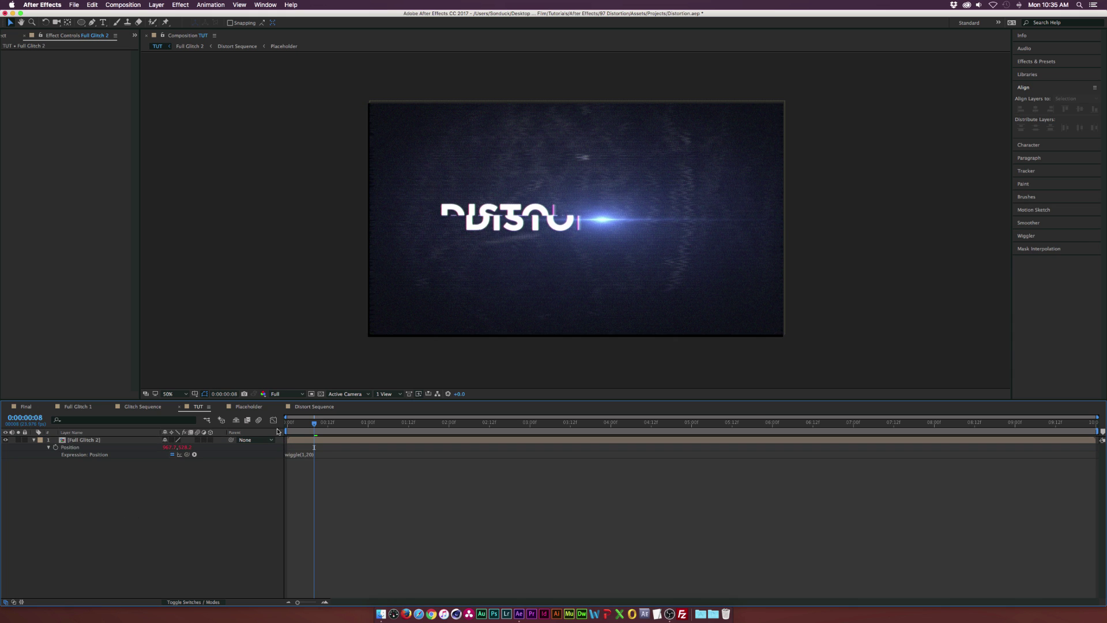
drag(296, 424, 351, 424)
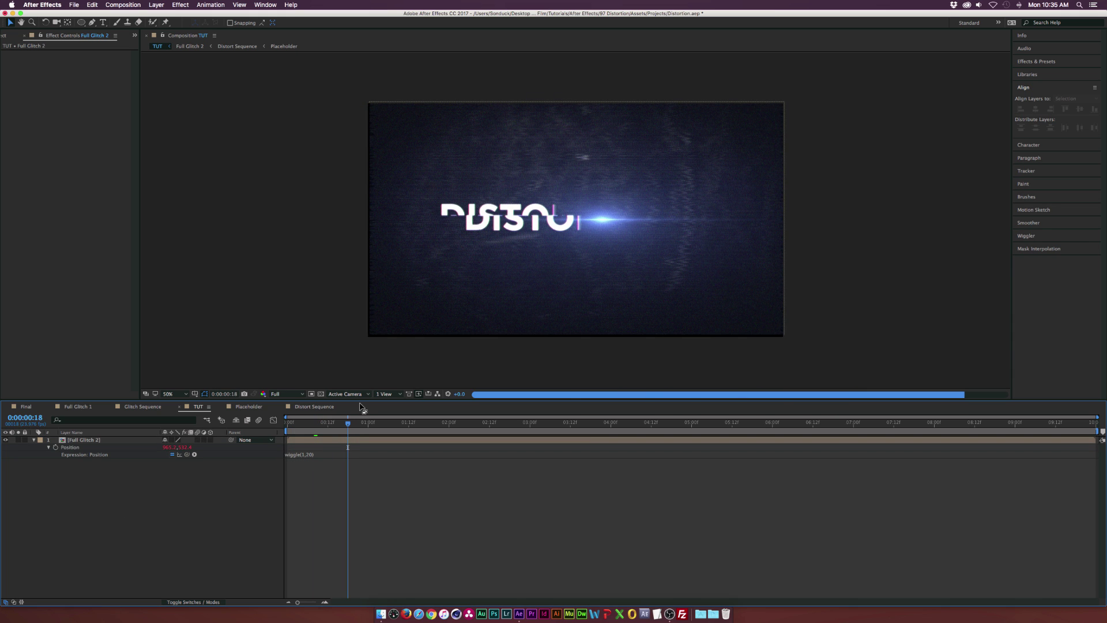
click(84, 448)
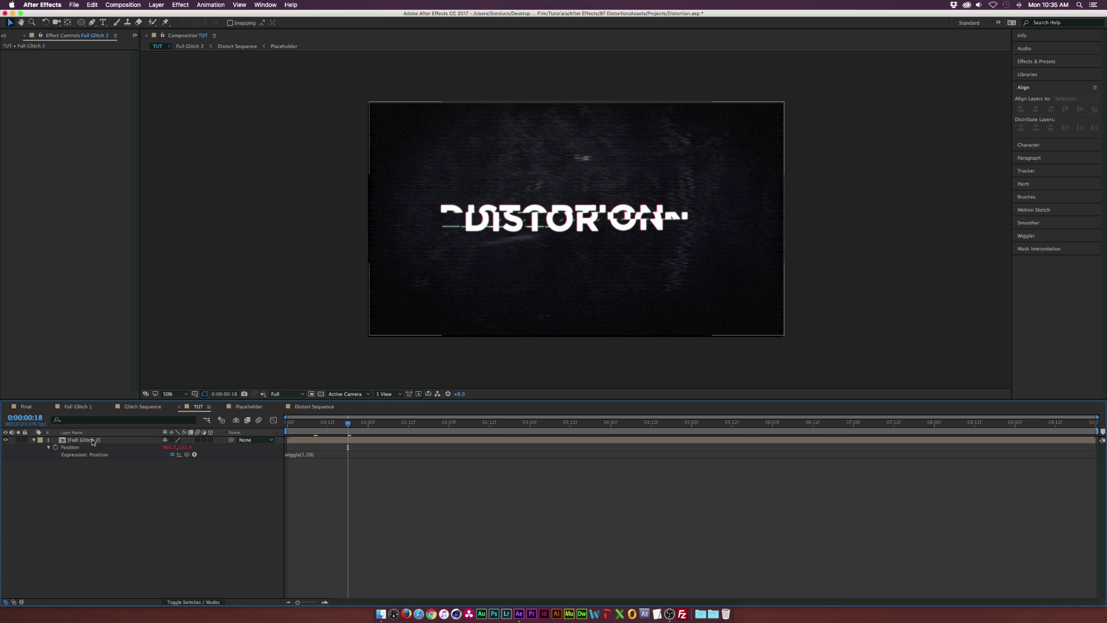
- Set the Full Glitch 2 layer's Scale to 105% and check the wiggling frame edges up to 1 second
click(93, 441)
key(s)
click(174, 448)
text(105)
key(Return)
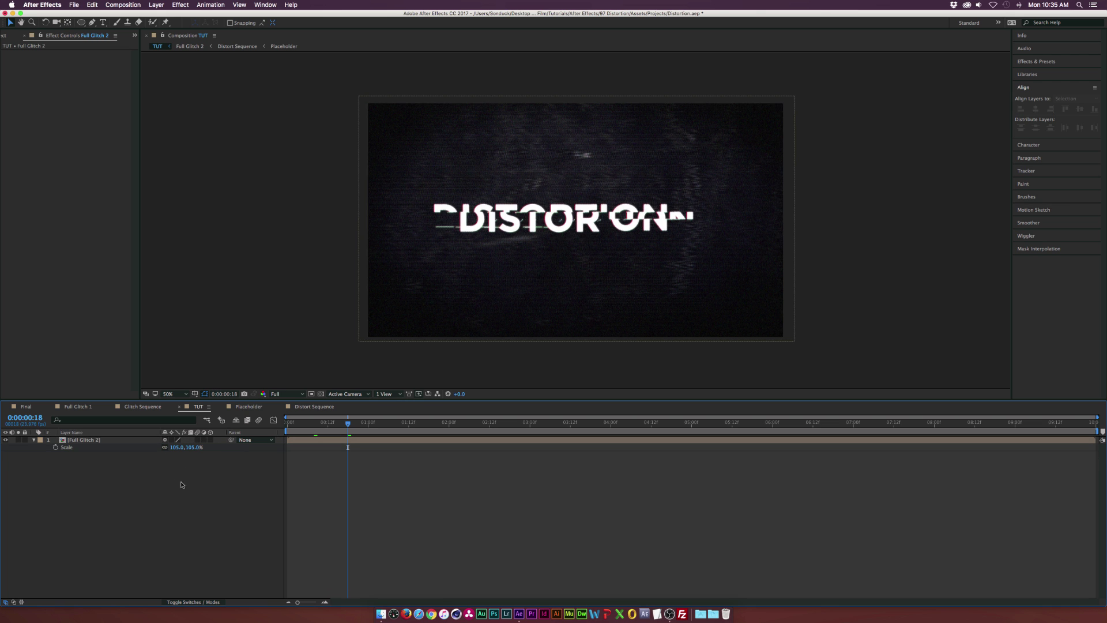
drag(347, 423, 367, 424)
key(s)
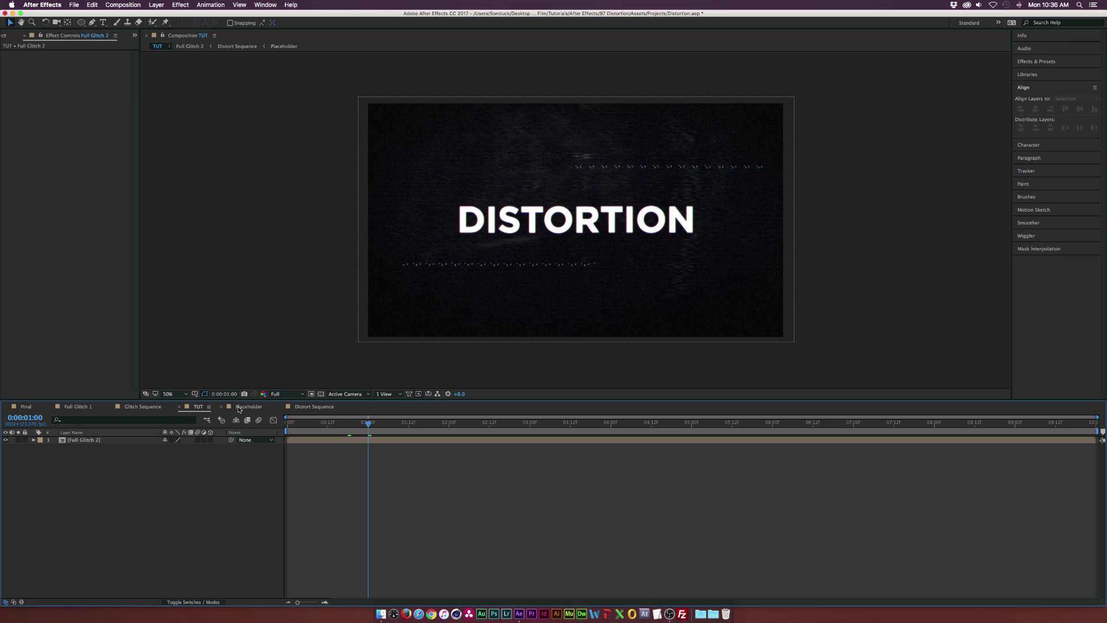
- Split the Distortion text layer in the Placeholder composition shortly after 2 seconds and open the second part's text for editing
click(246, 407)
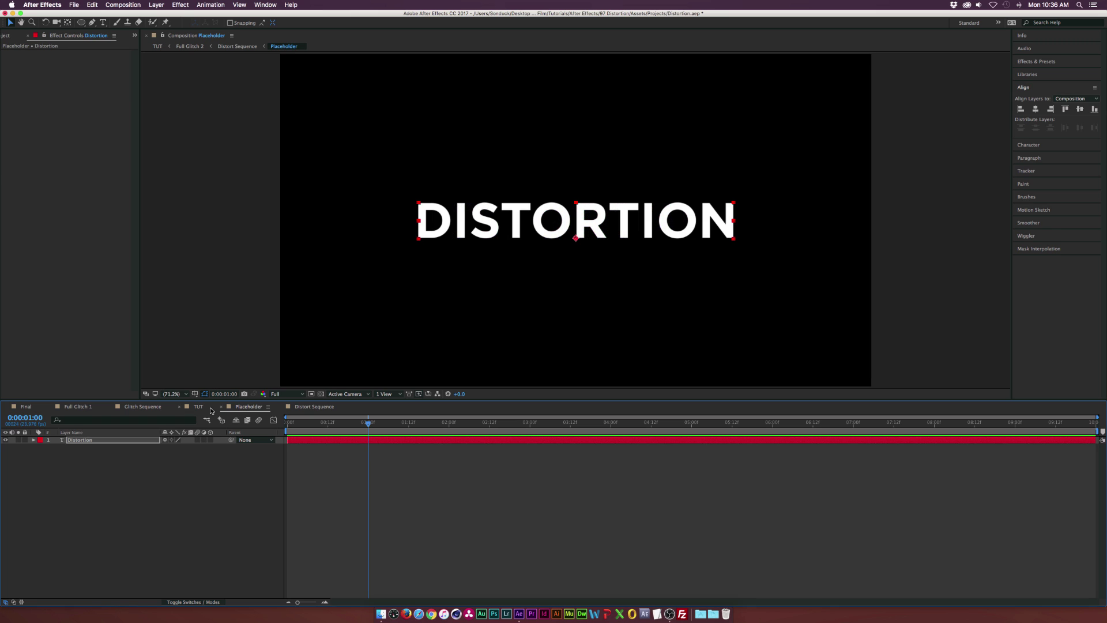
drag(405, 424, 452, 425)
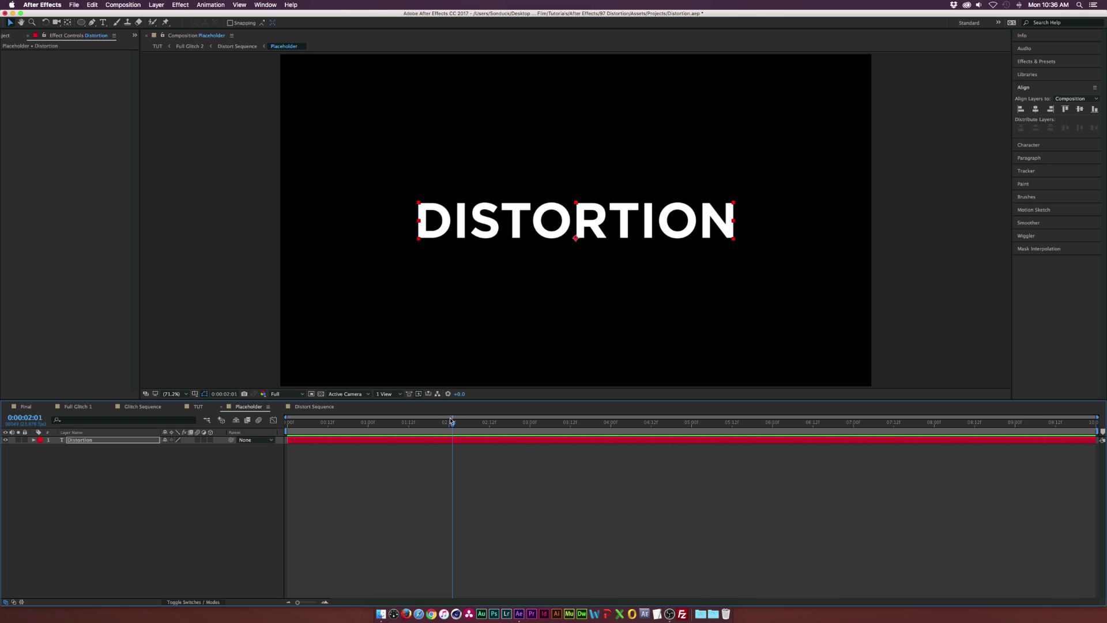
click(459, 423)
click(470, 423)
key(ctrl+shift+d)
key(space)
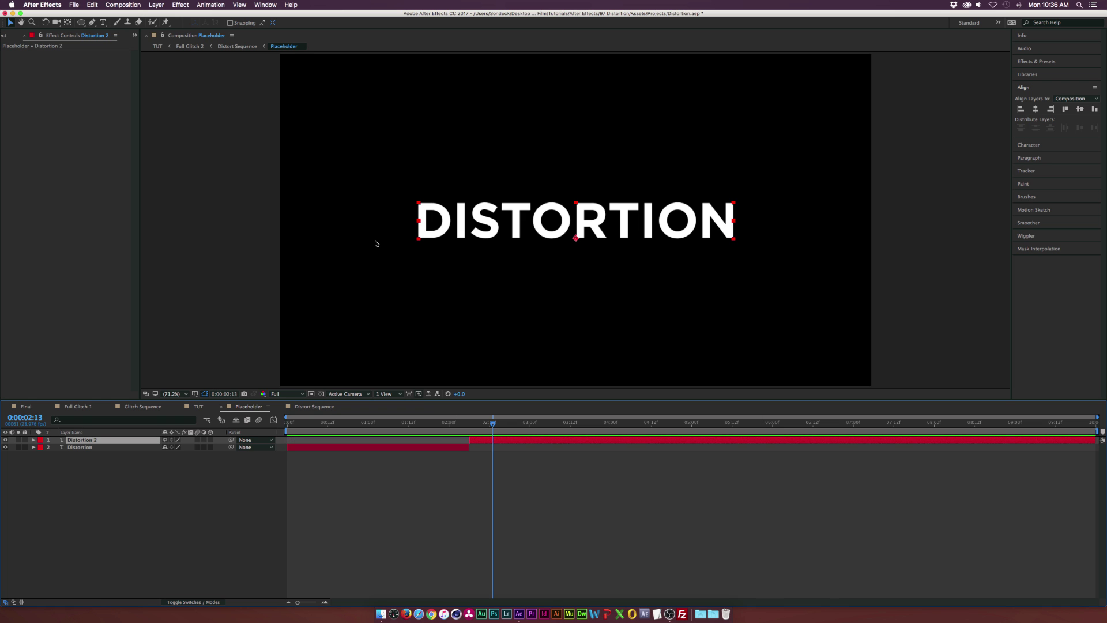
key(ctrl+t)
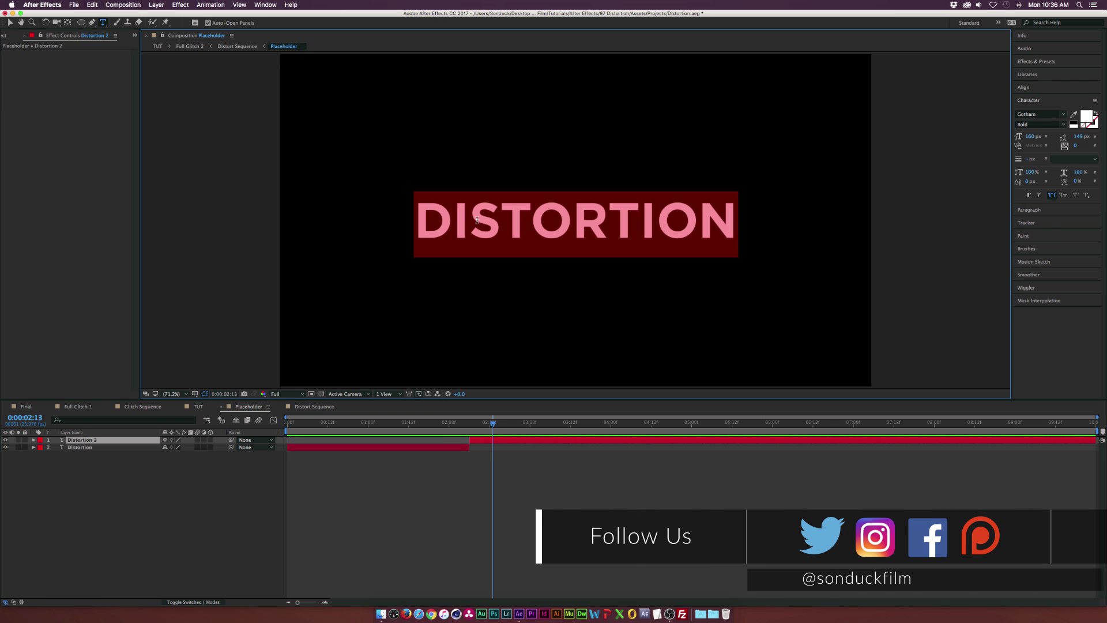